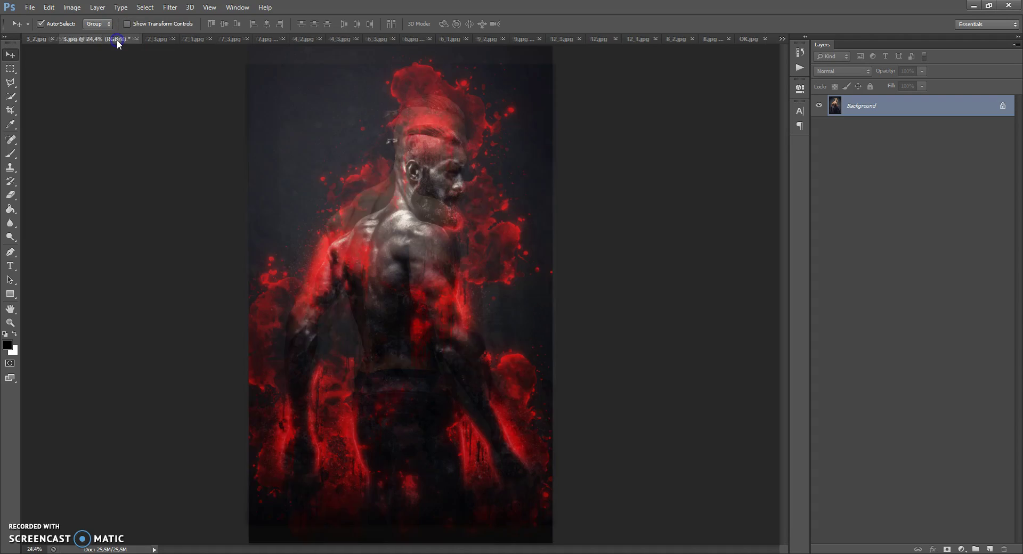
# Look through the open original and Blood Art example images, from 2_3.jpg to 8.jpg
pyautogui.click(155, 39)
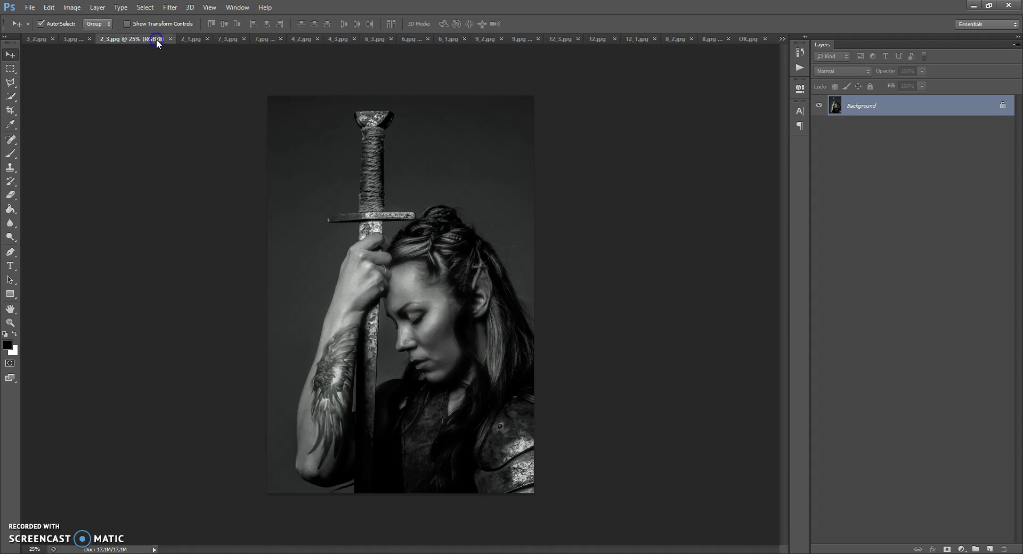
pyautogui.click(198, 42)
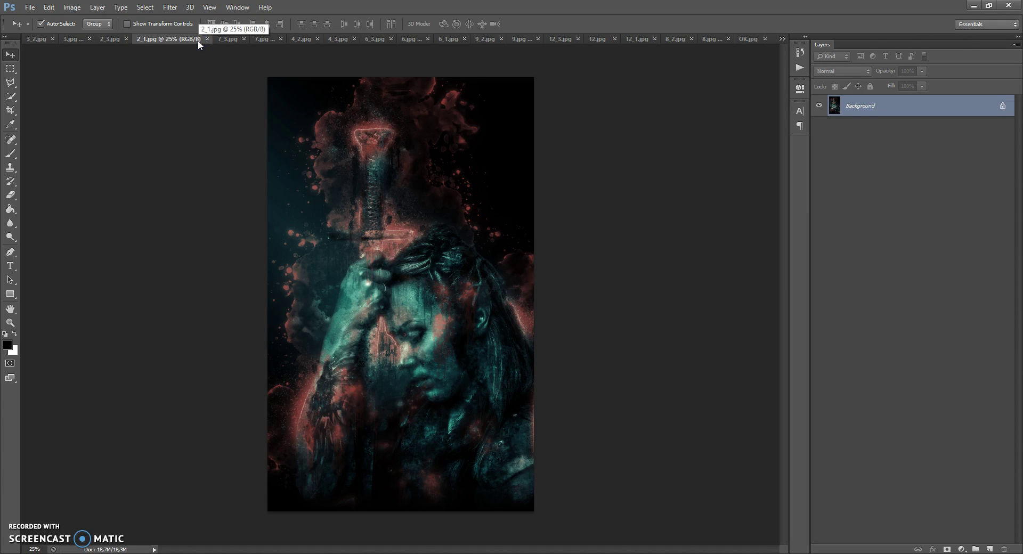
pyautogui.click(222, 38)
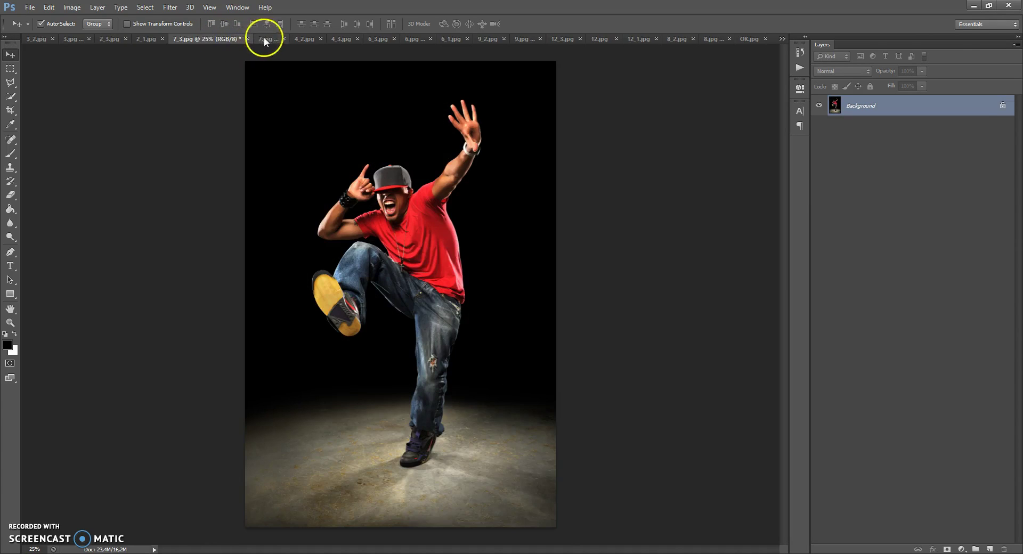
pyautogui.click(263, 40)
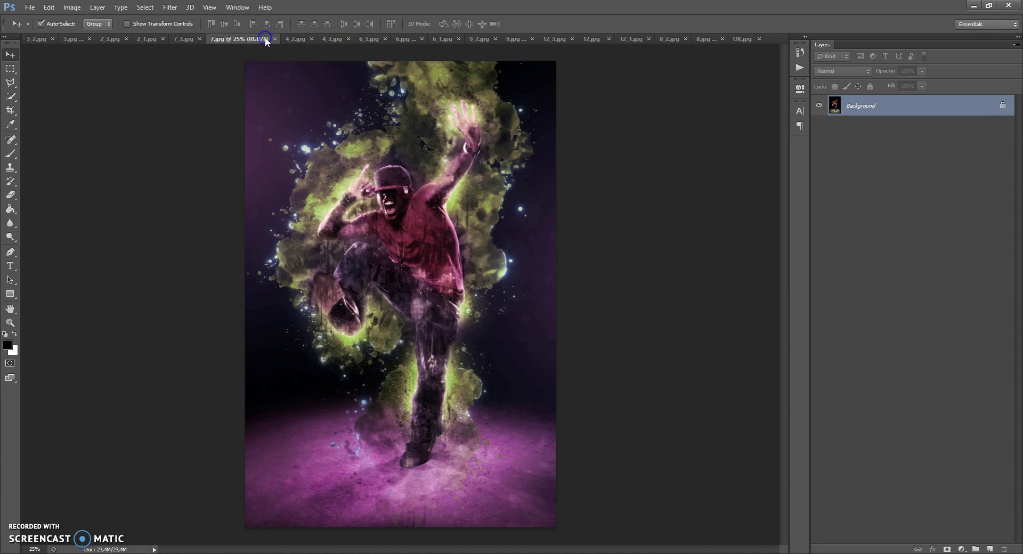
pyautogui.click(293, 40)
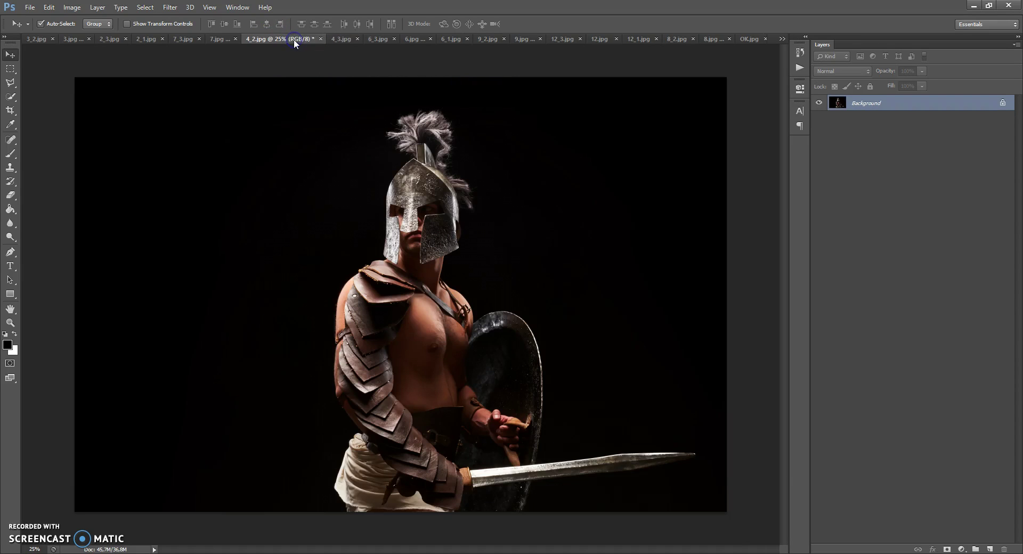
pyautogui.click(338, 40)
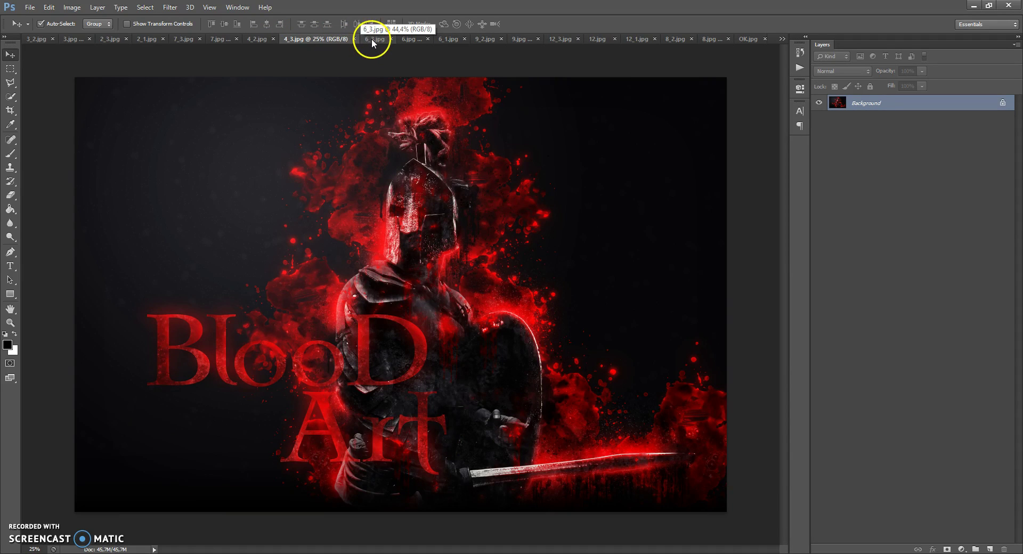
pyautogui.click(372, 40)
pyautogui.click(411, 38)
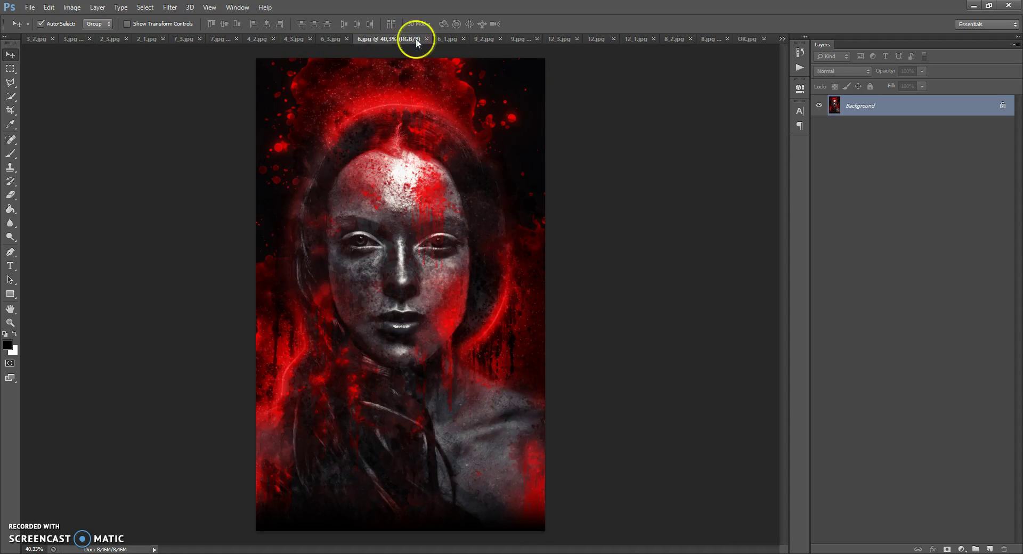
pyautogui.click(446, 40)
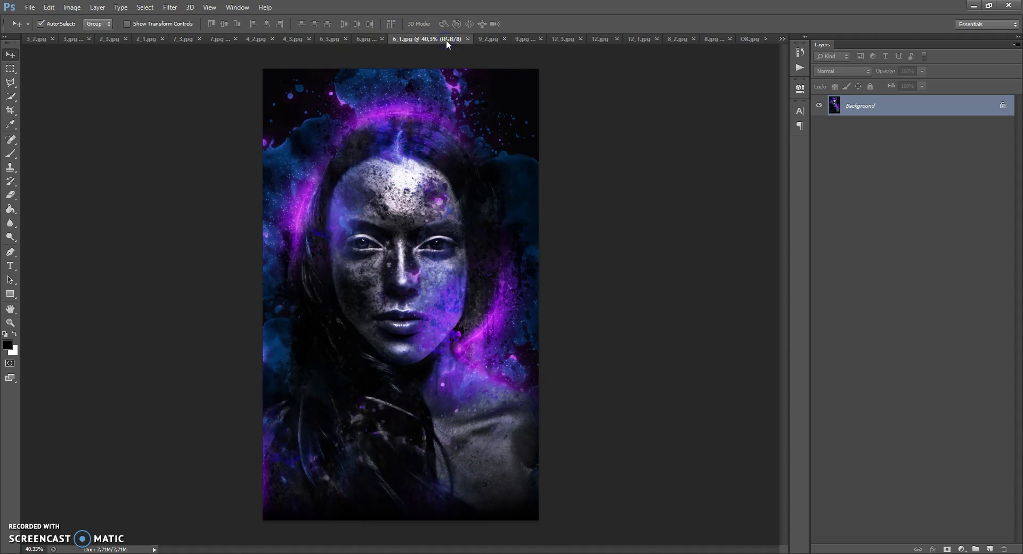
pyautogui.click(487, 39)
pyautogui.click(520, 39)
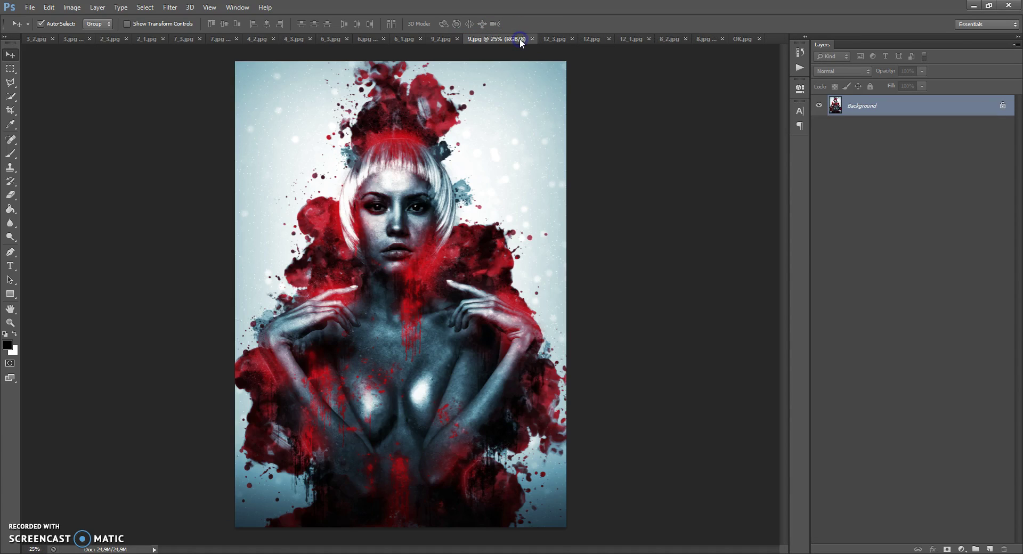
pyautogui.click(551, 40)
pyautogui.click(593, 40)
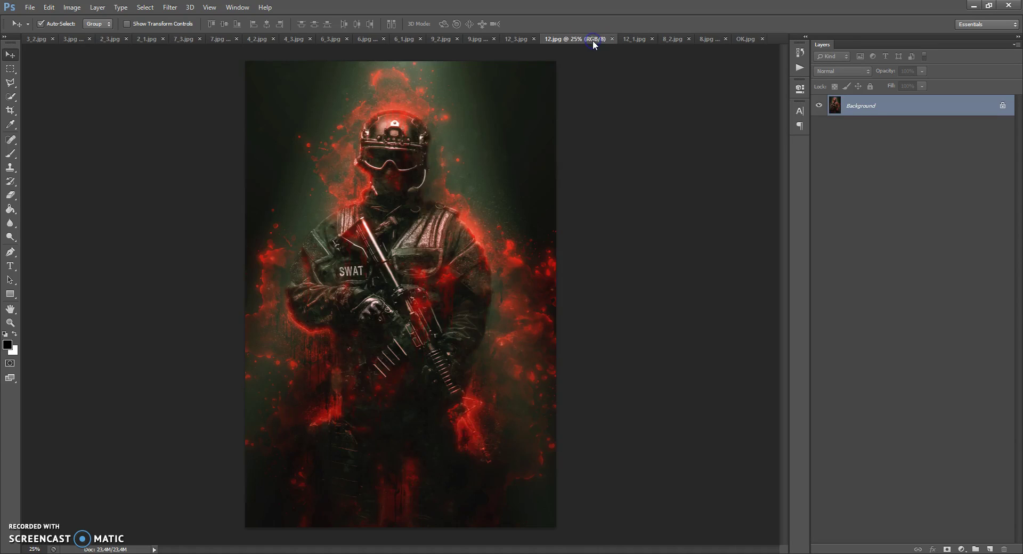
pyautogui.click(631, 39)
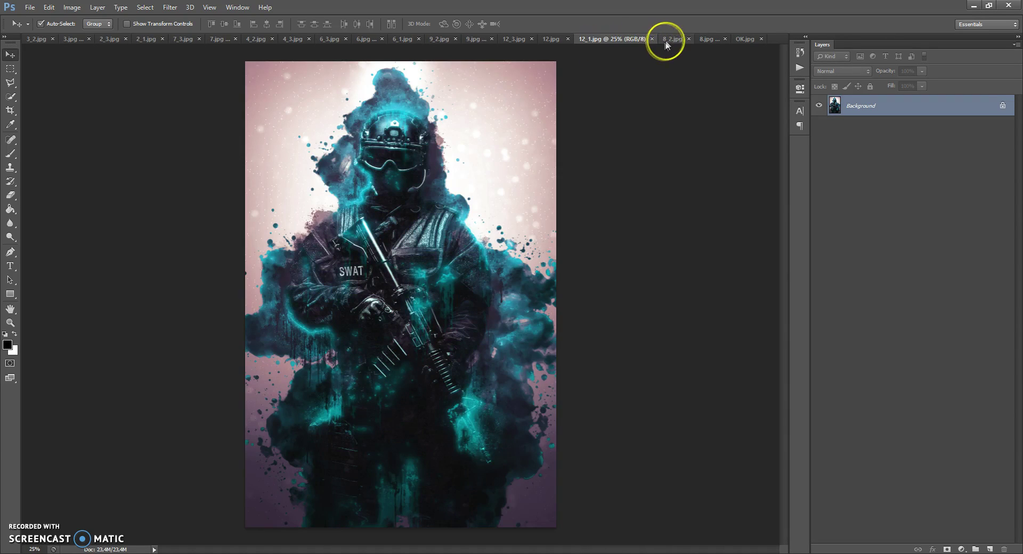
pyautogui.click(667, 40)
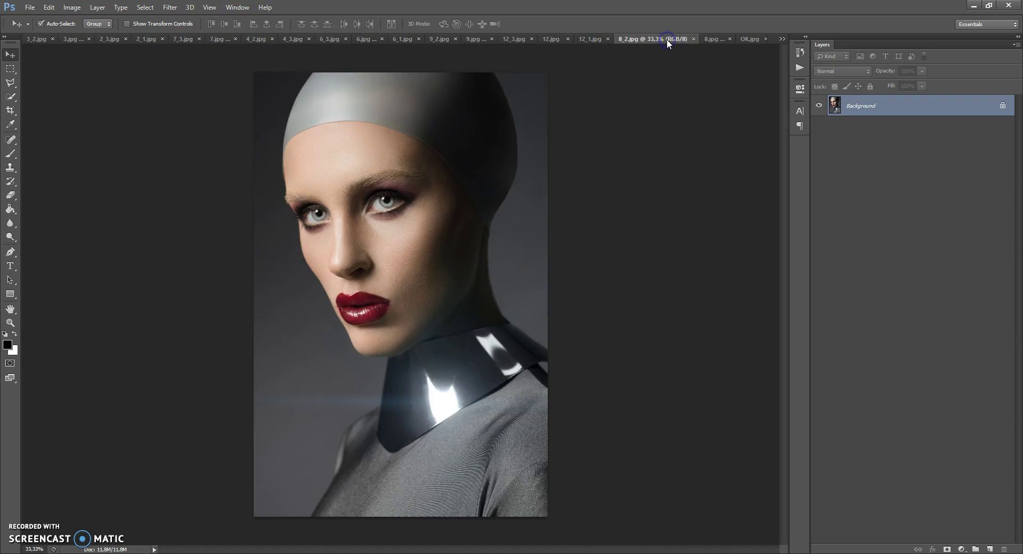
pyautogui.click(708, 39)
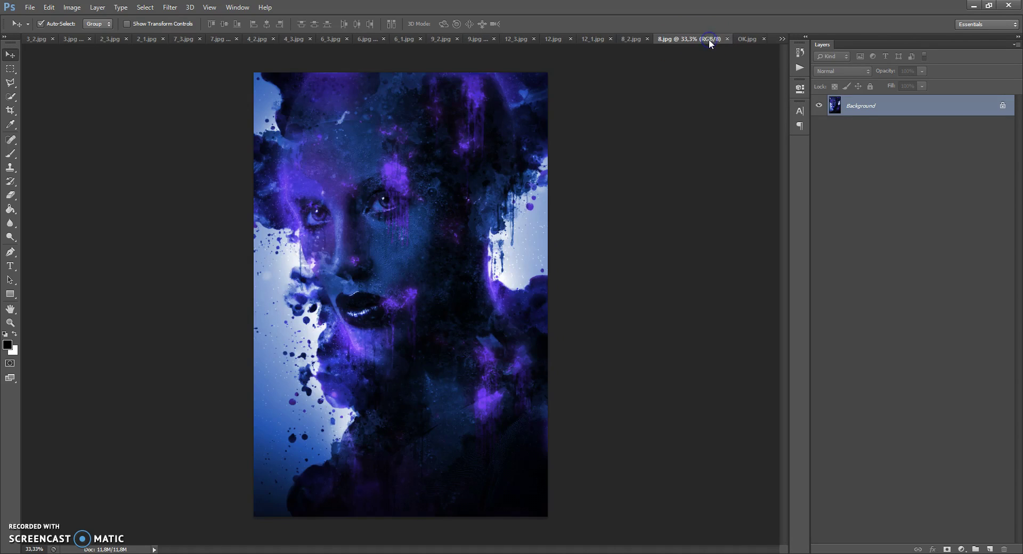
# Switch to the OK.jpg photo and check its pixel dimensions and resolution in Image Size
pyautogui.click(745, 40)
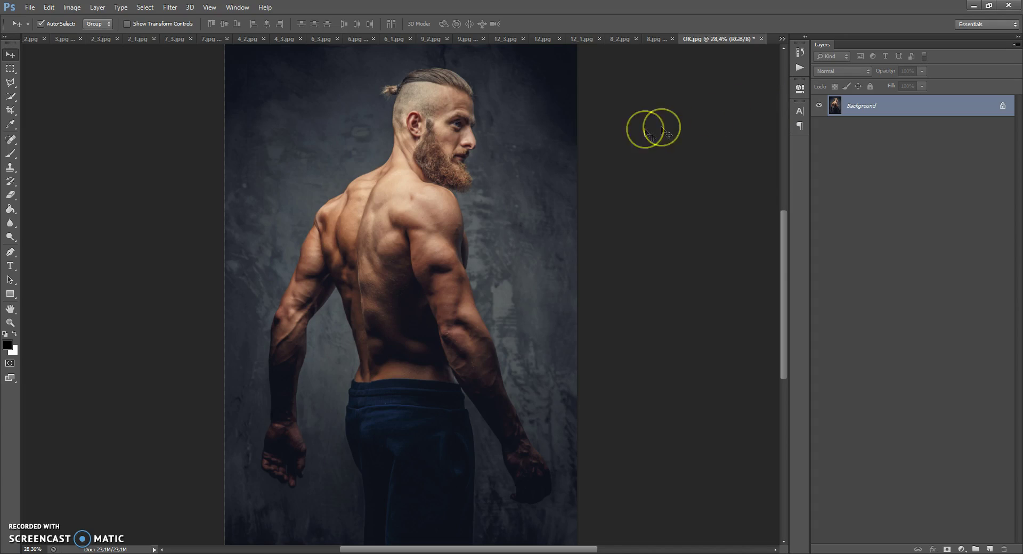
pyautogui.click(79, 11)
pyautogui.click(85, 81)
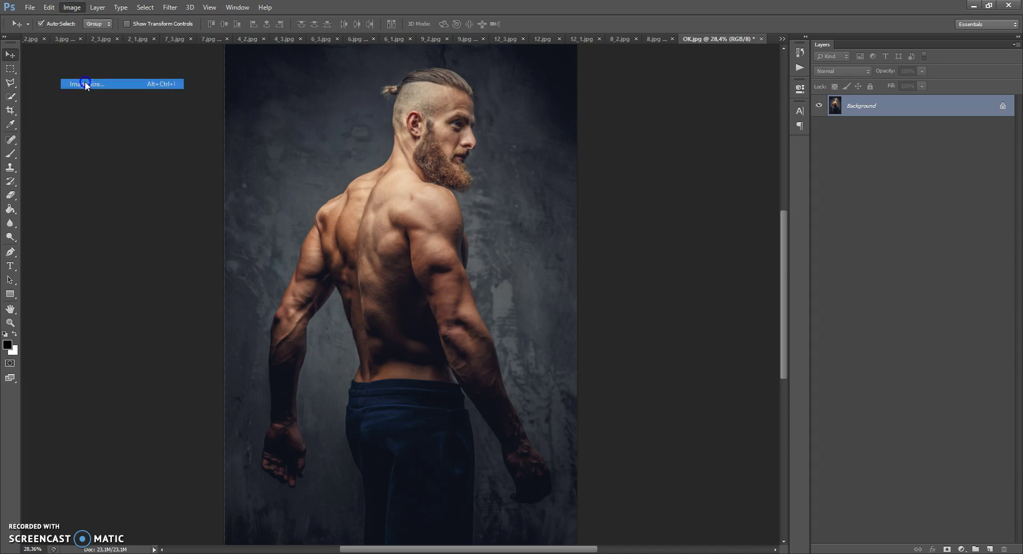
pyautogui.press('Tab')
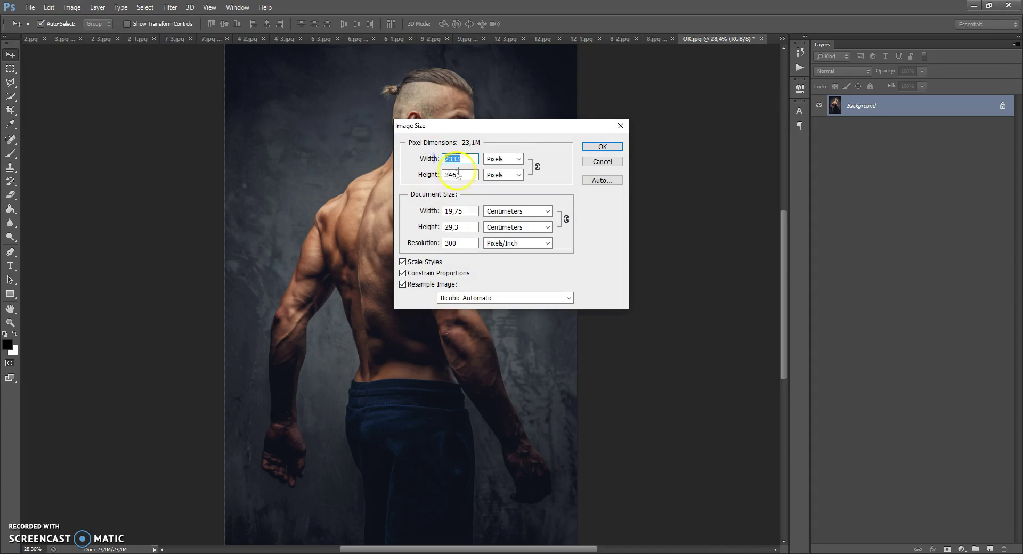
pyautogui.click(602, 146)
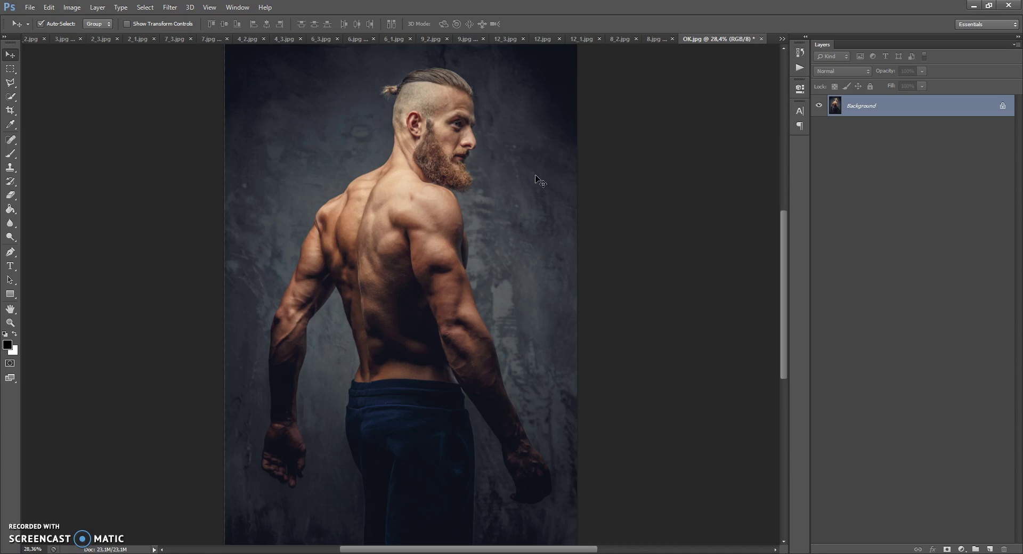
# Check the UI language in the Interface preferences
pyautogui.click(48, 8)
pyautogui.moveTo(83, 389)
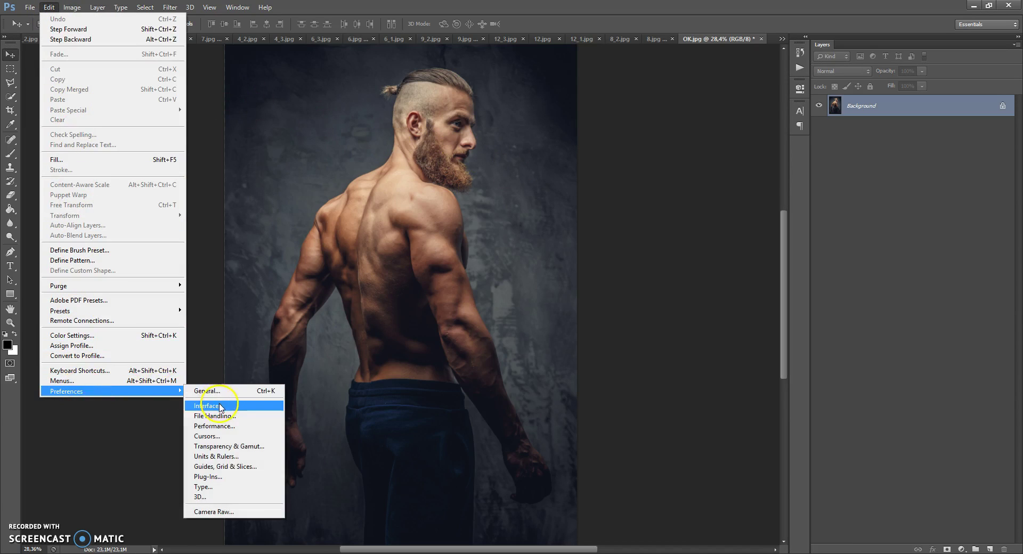
pyautogui.click(223, 352)
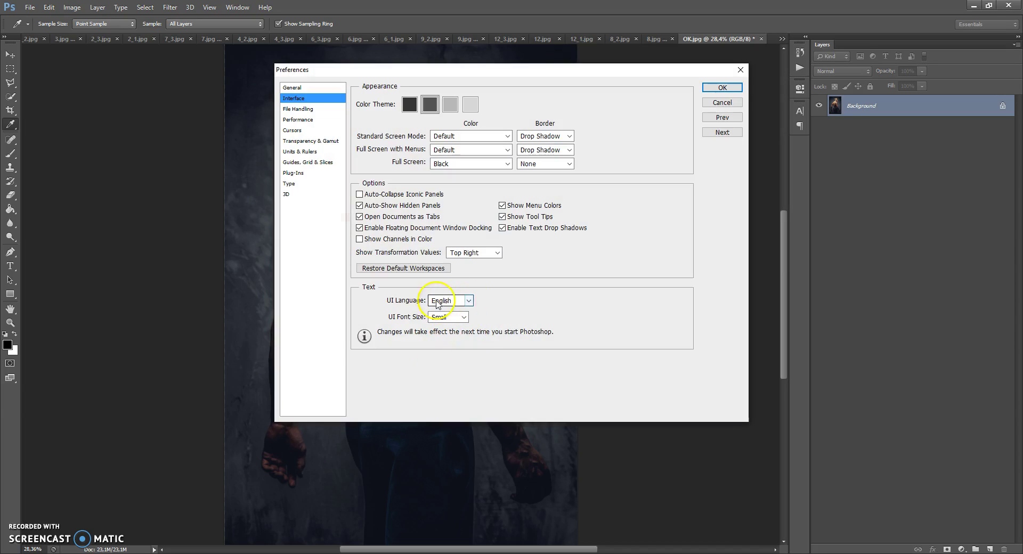
pyautogui.click(722, 87)
pyautogui.press('v')
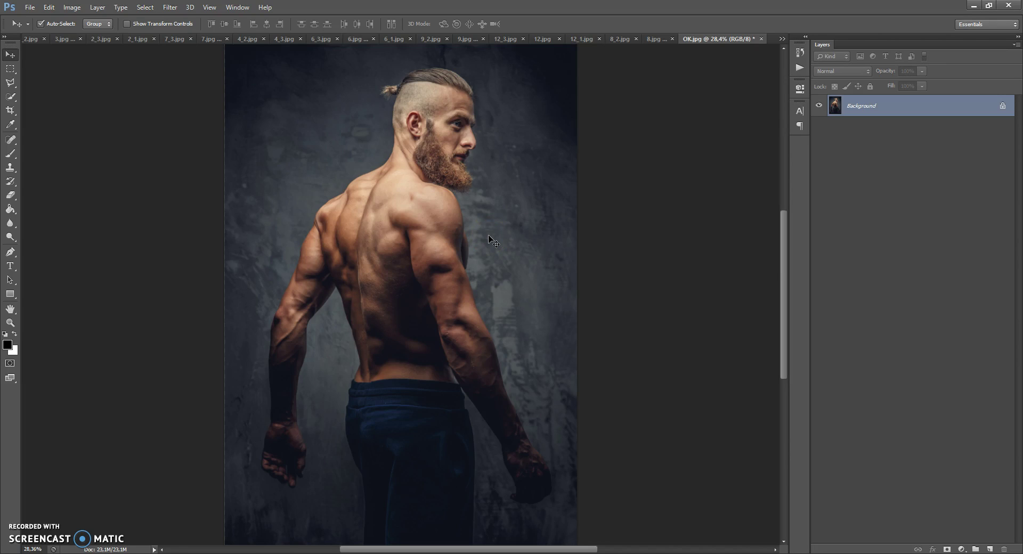
# Check the color mode and bit depth of OK.jpg
pyautogui.click(71, 7)
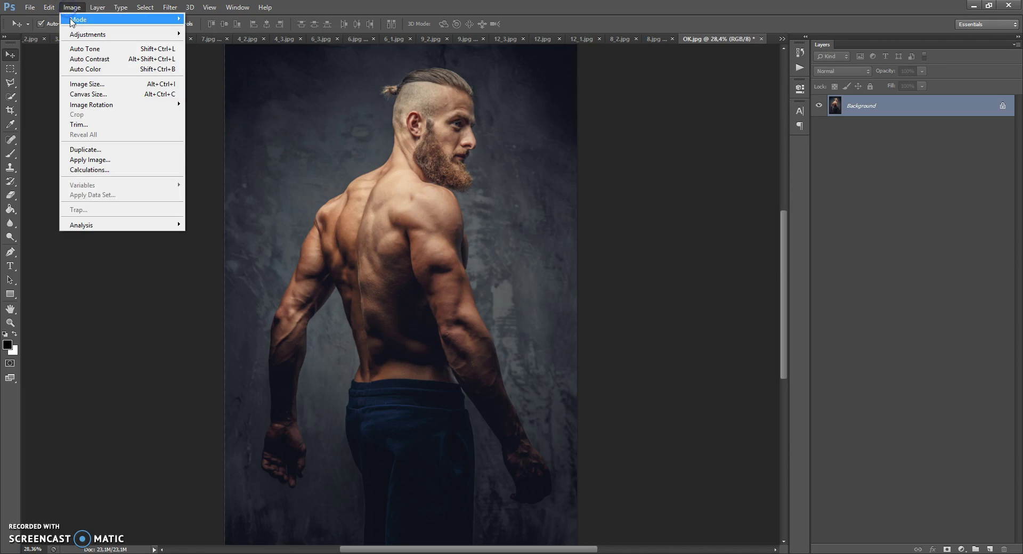
pyautogui.moveTo(73, 20)
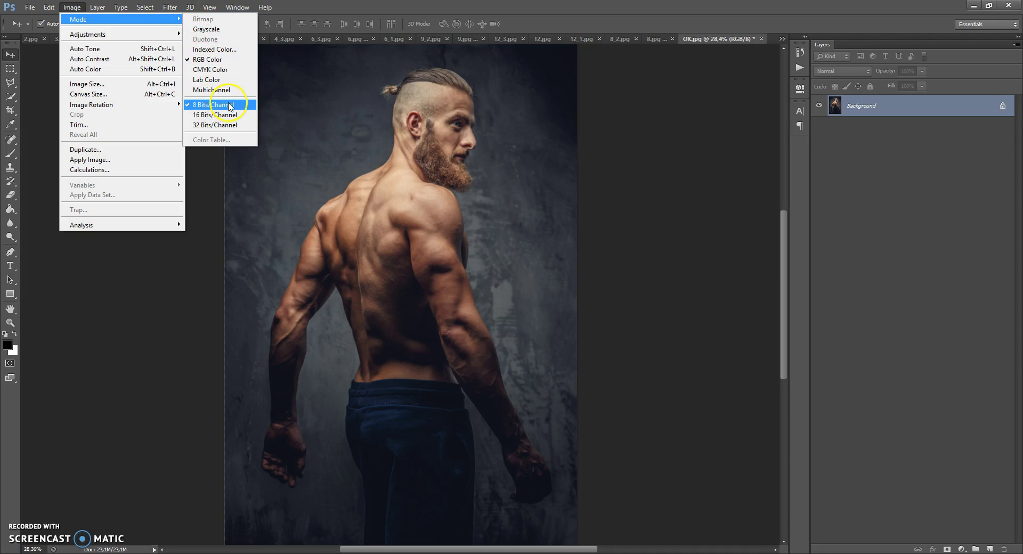
pyautogui.click(329, 101)
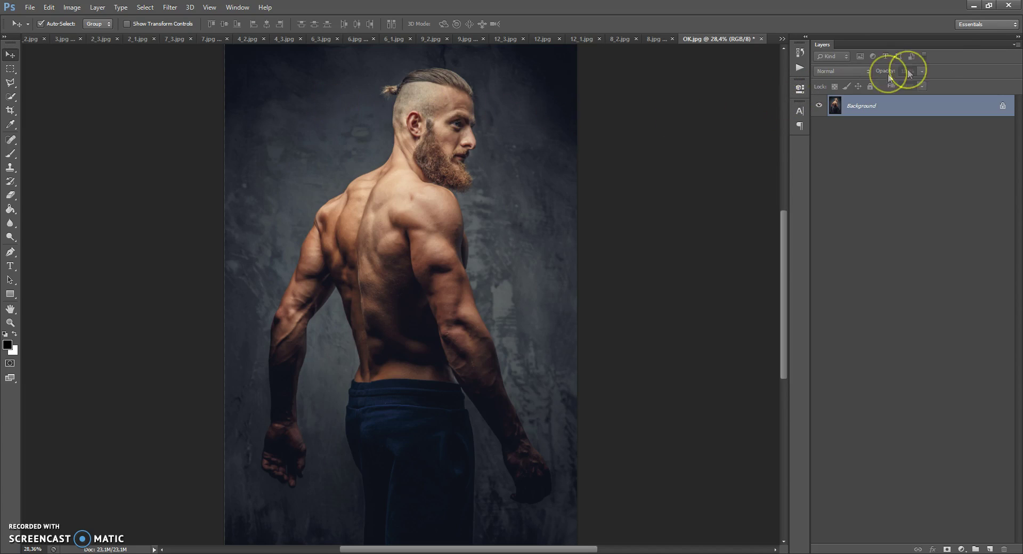
# Check the Layers Panel Options for the setting that adds "copy" to copied layers and groups
pyautogui.click(1016, 45)
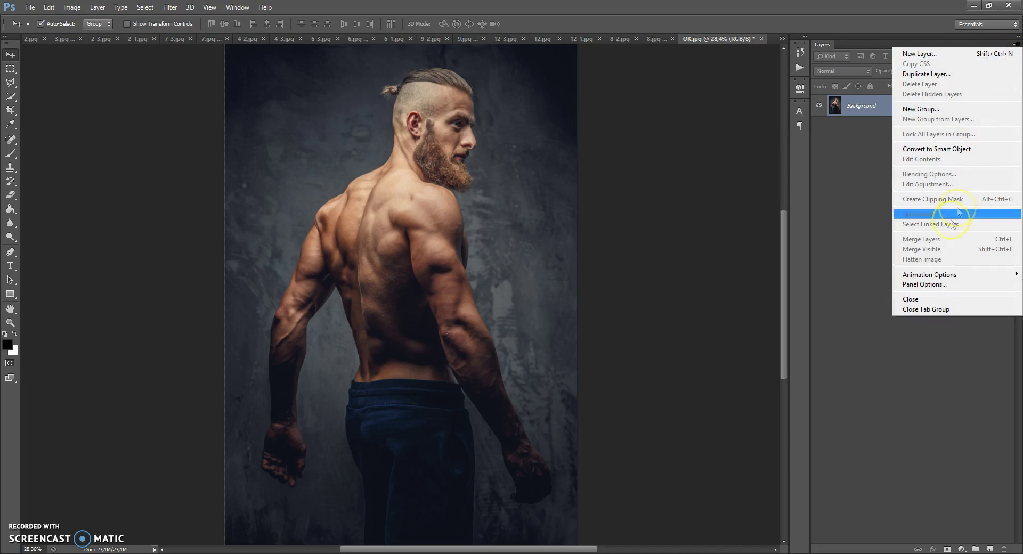
pyautogui.click(917, 286)
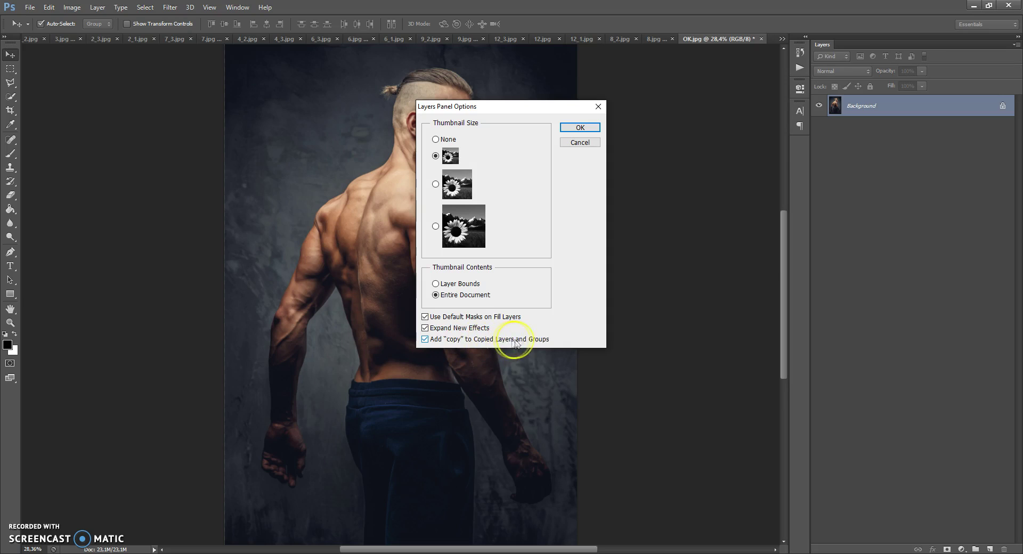
pyautogui.click(579, 128)
pyautogui.rightClick(518, 181)
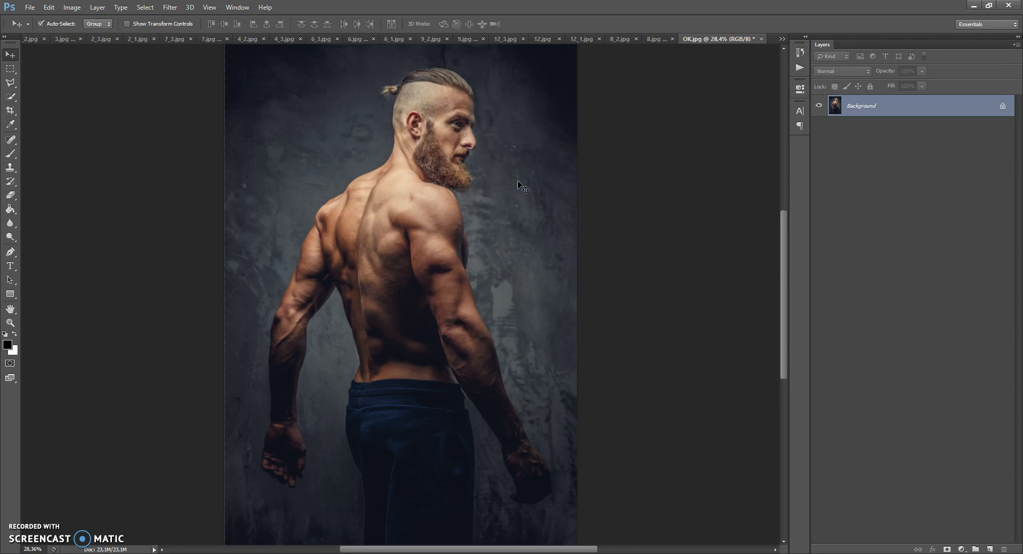
pyautogui.scroll(-1, 519, 186)
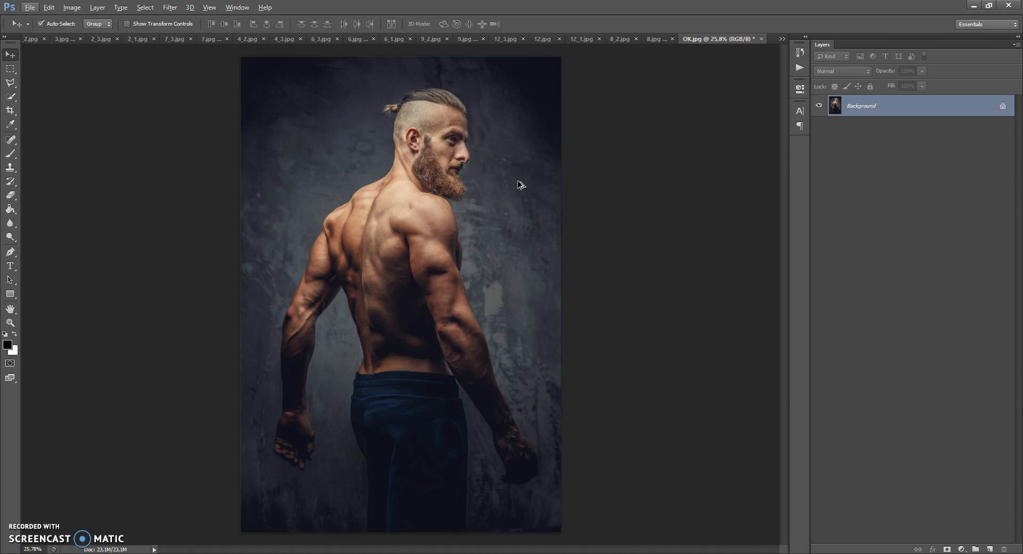
# Convert the locked Background of OK.jpg into a regular layer and turn it back into a background
pyautogui.doubleClick(852, 106)
pyautogui.press('Return')
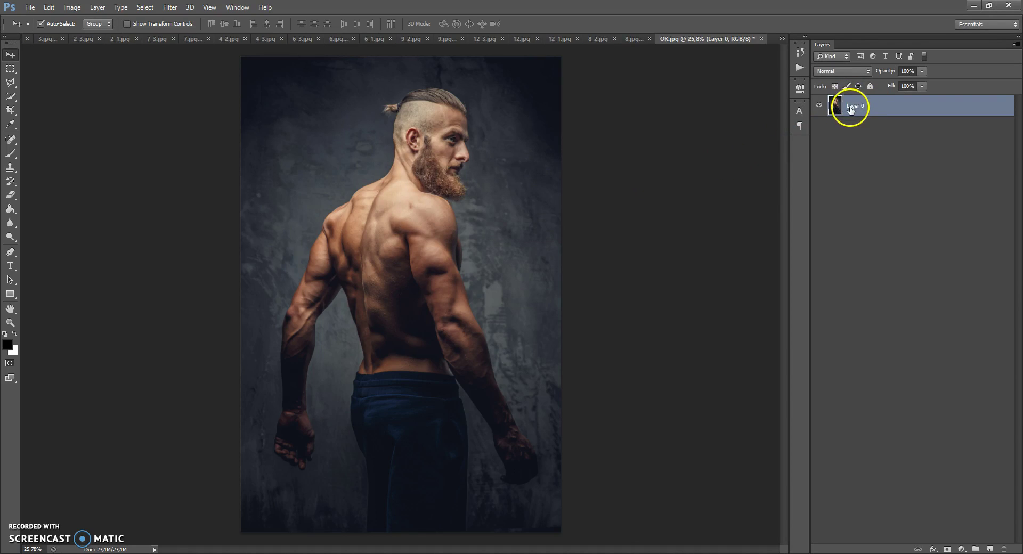
pyautogui.click(95, 11)
pyautogui.moveTo(106, 20)
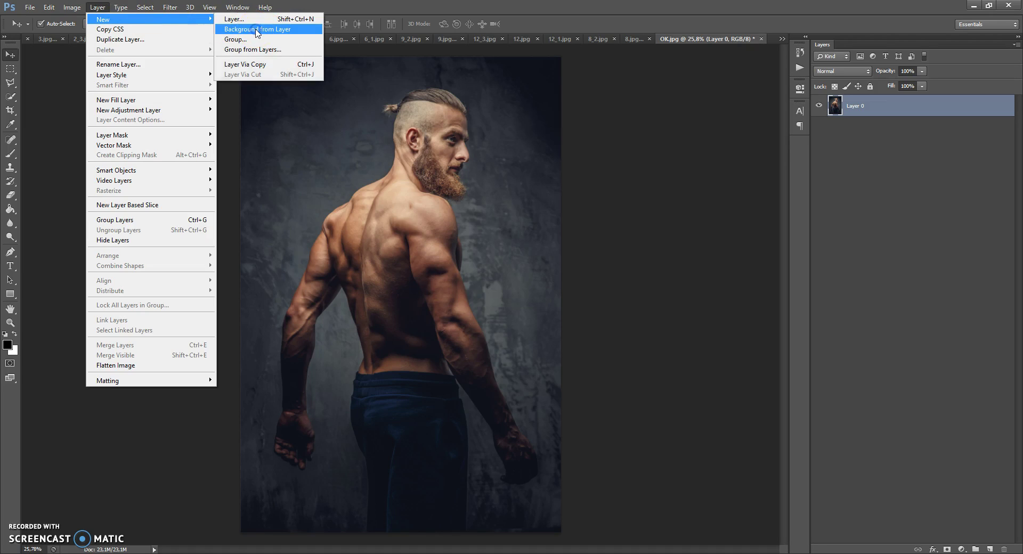
pyautogui.click(257, 33)
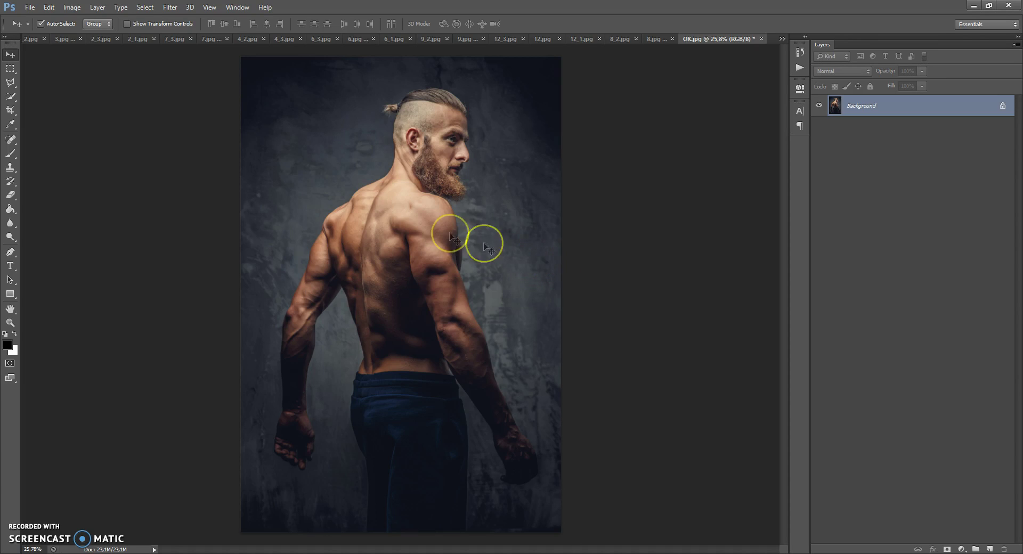
# Load the Blood Art Brushes.abr file into the brush presets with the Preset Manager
pyautogui.click(48, 7)
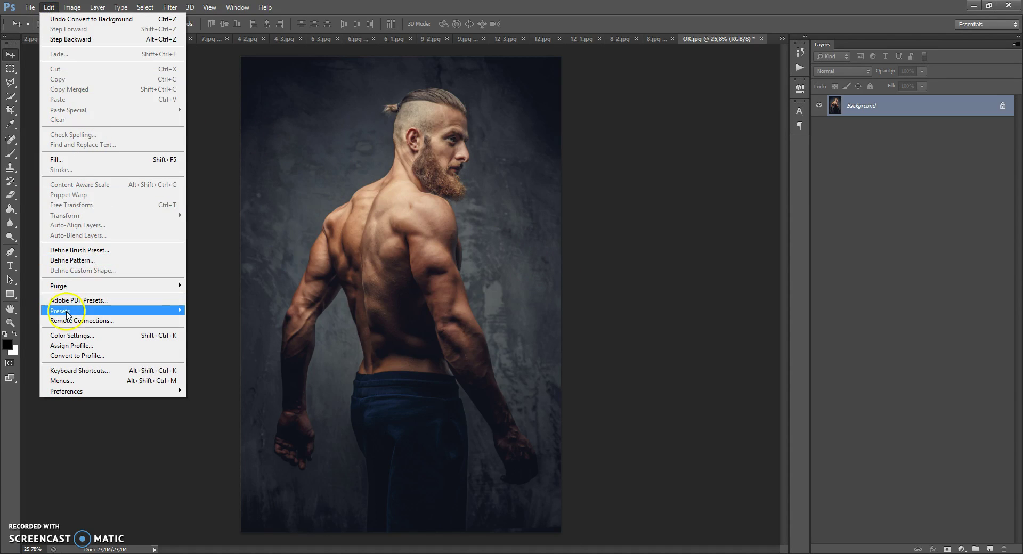
pyautogui.click(201, 311)
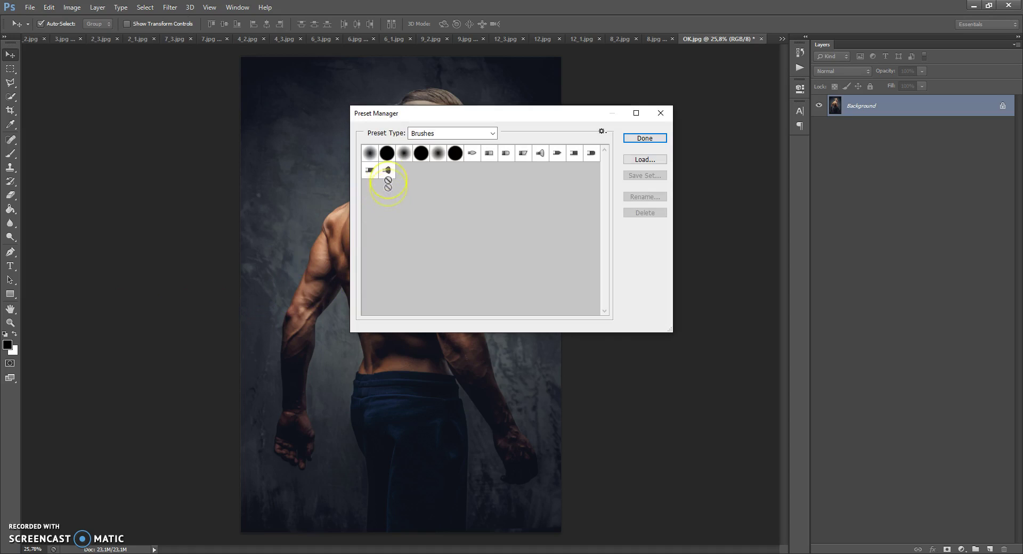
pyautogui.click(429, 133)
pyautogui.click(431, 134)
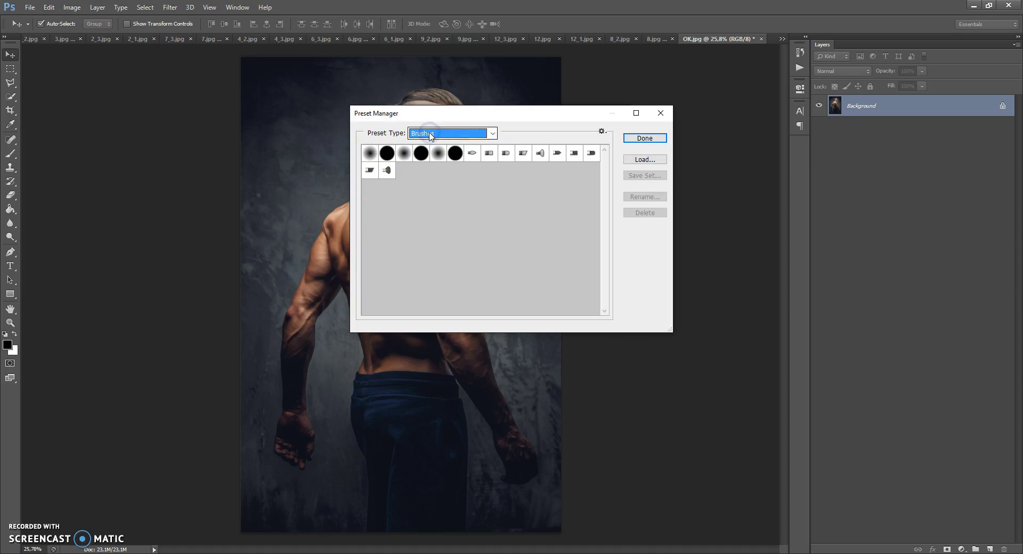
pyautogui.click(640, 160)
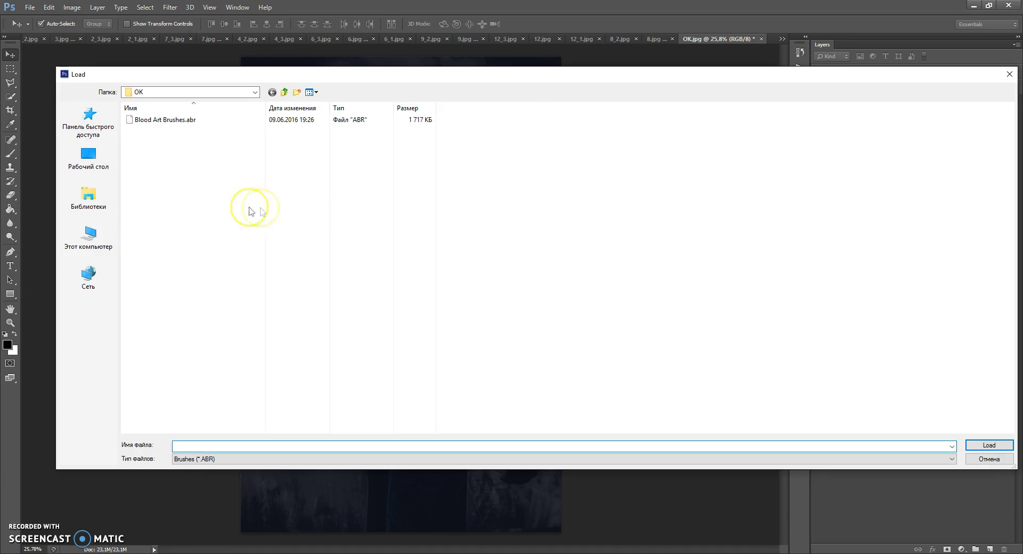
pyautogui.doubleClick(150, 121)
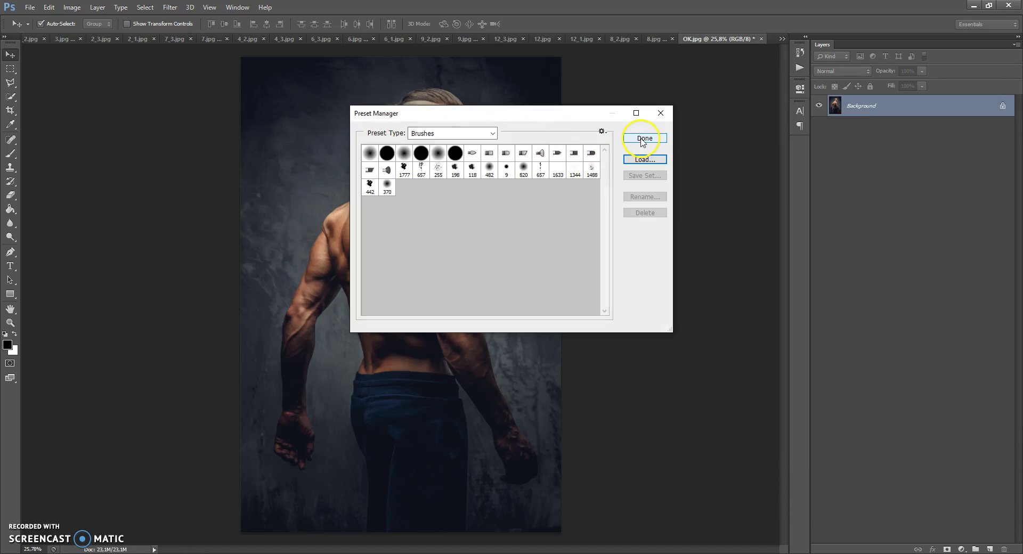
# Load the Blood Art Patterns.pat file into the pattern presets with the Preset Manager
pyautogui.click(642, 141)
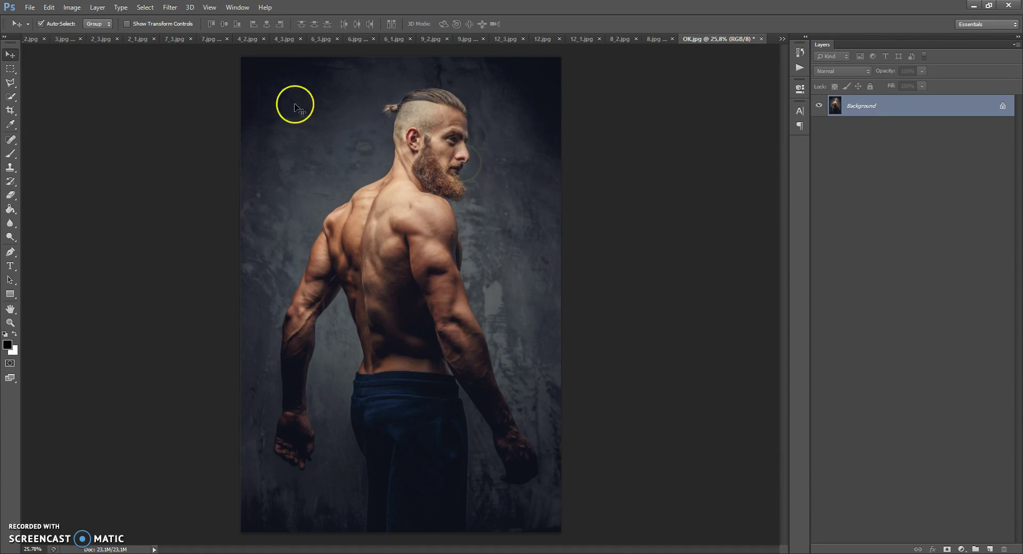
pyautogui.click(51, 8)
pyautogui.moveTo(168, 311)
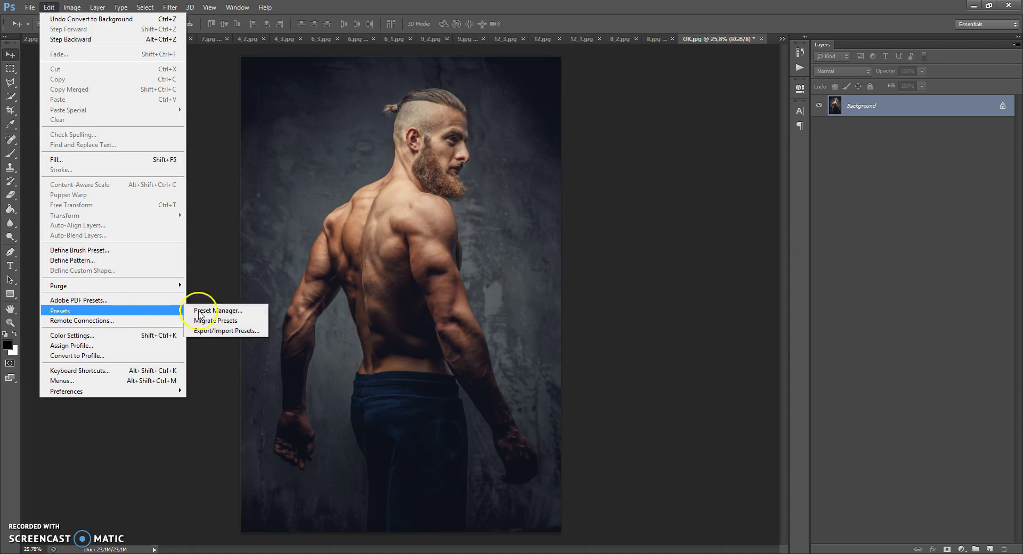
pyautogui.click(224, 310)
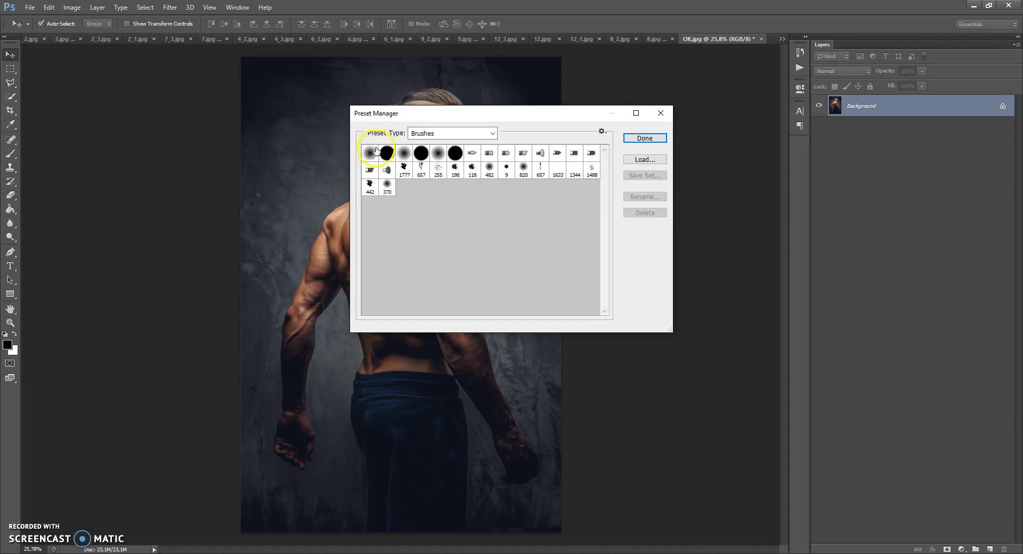
pyautogui.click(422, 134)
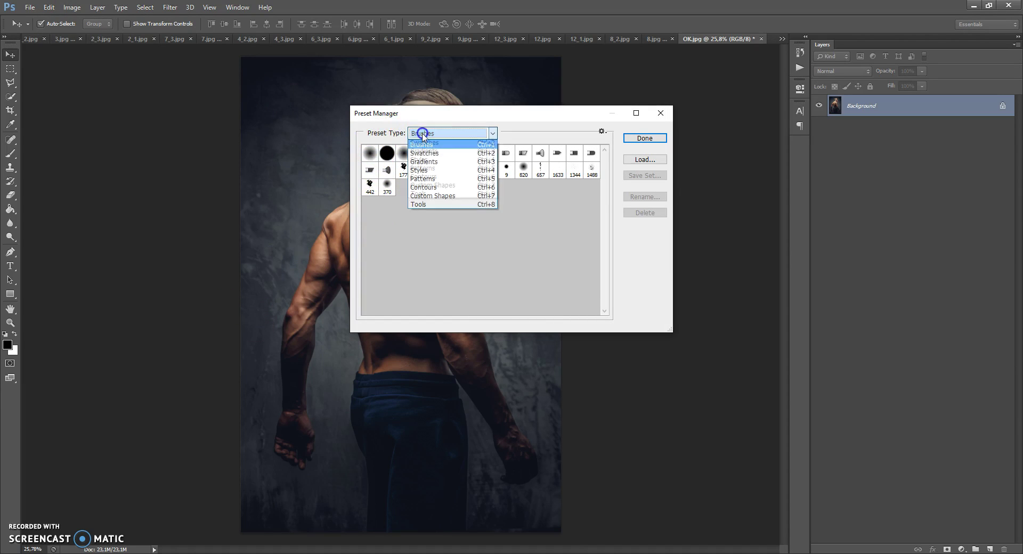
pyautogui.click(423, 178)
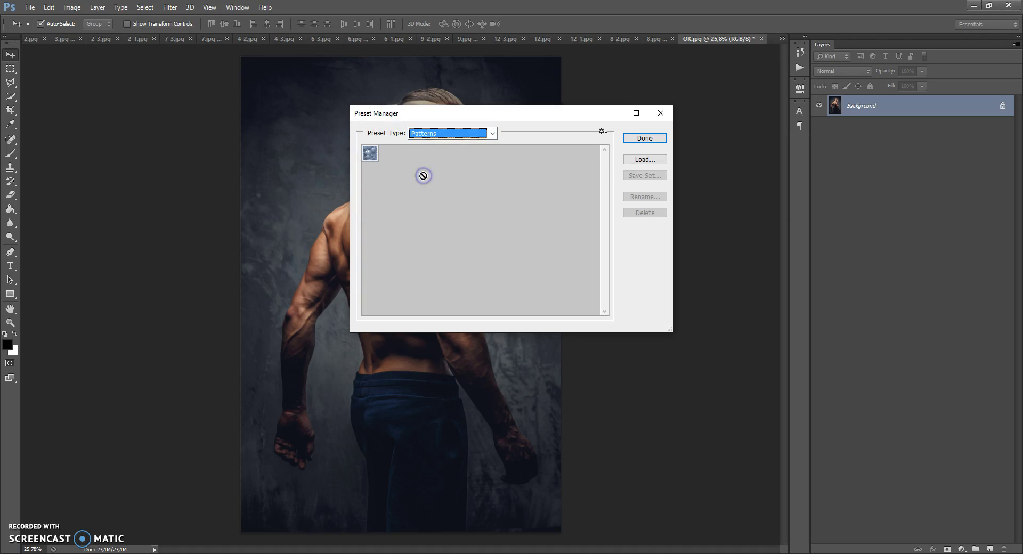
pyautogui.click(643, 160)
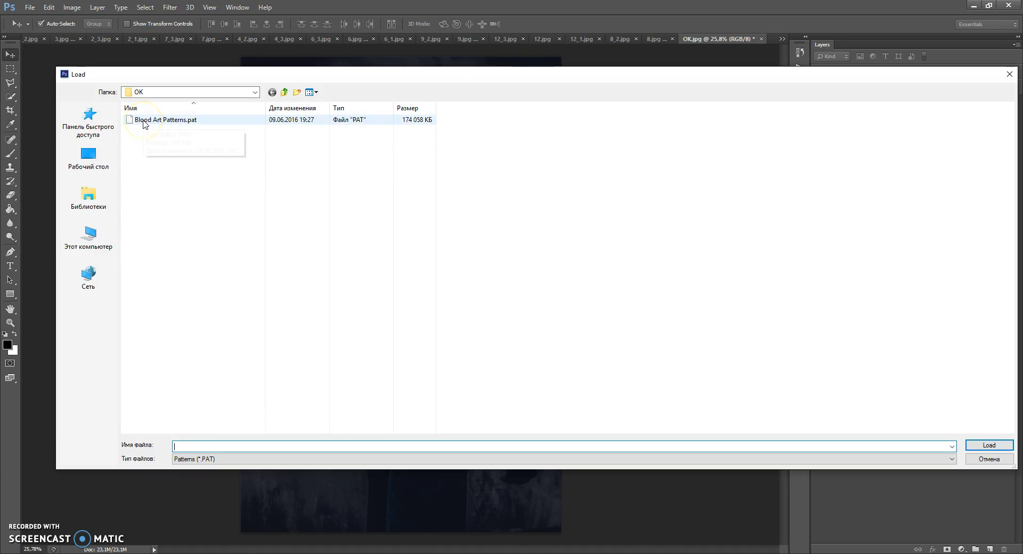
pyautogui.doubleClick(160, 120)
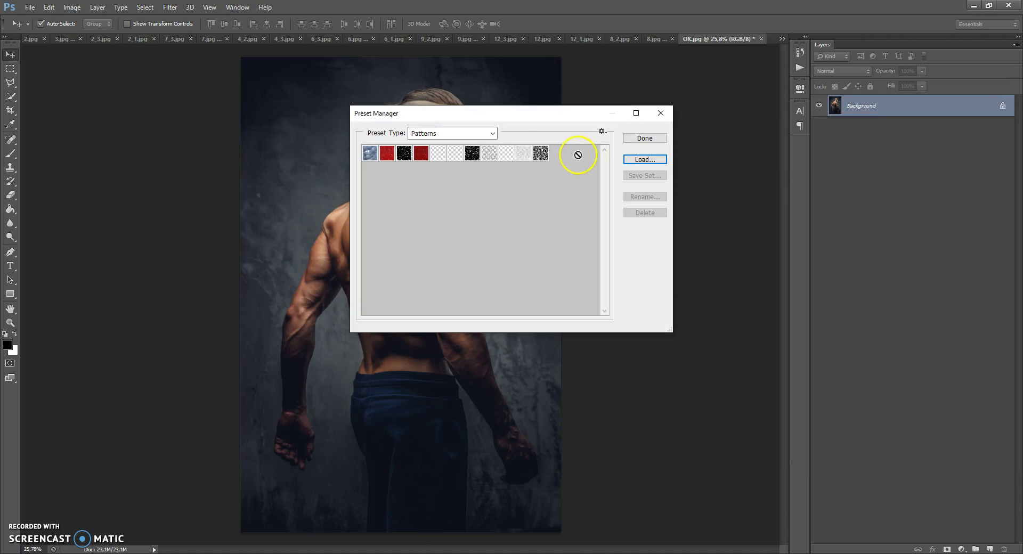
pyautogui.click(645, 138)
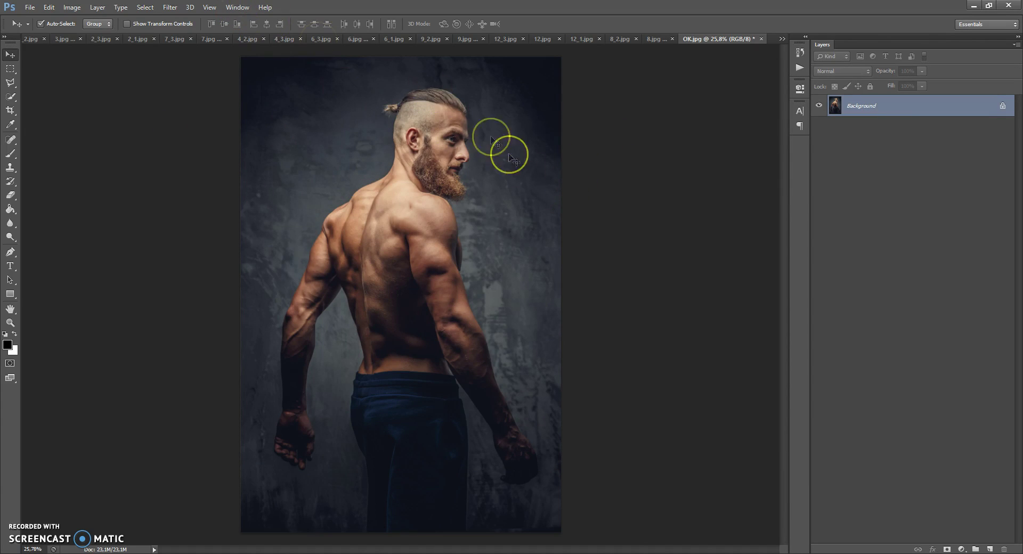
# Load the Blood Art Photoshop Action.atn file into the actions list
pyautogui.click(237, 7)
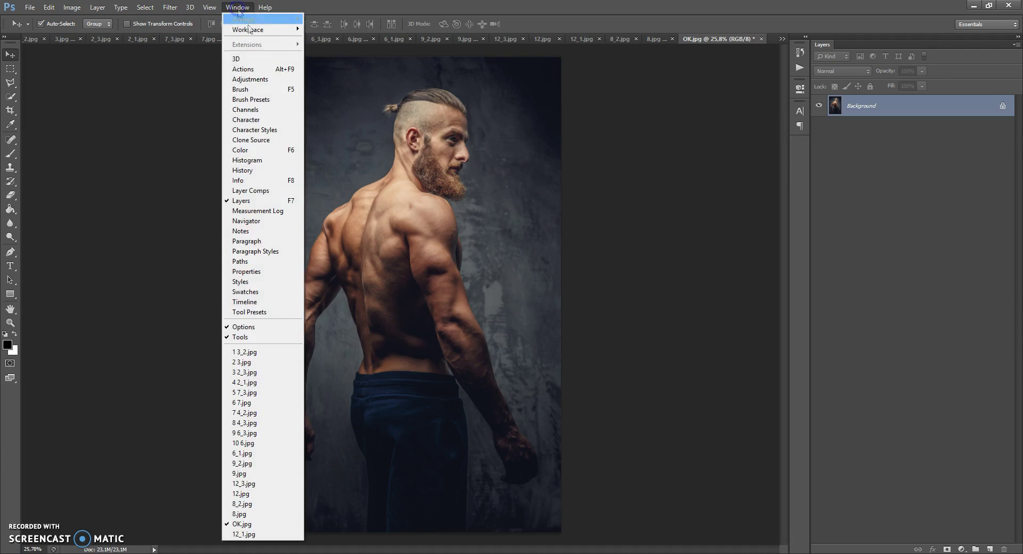
pyautogui.click(253, 68)
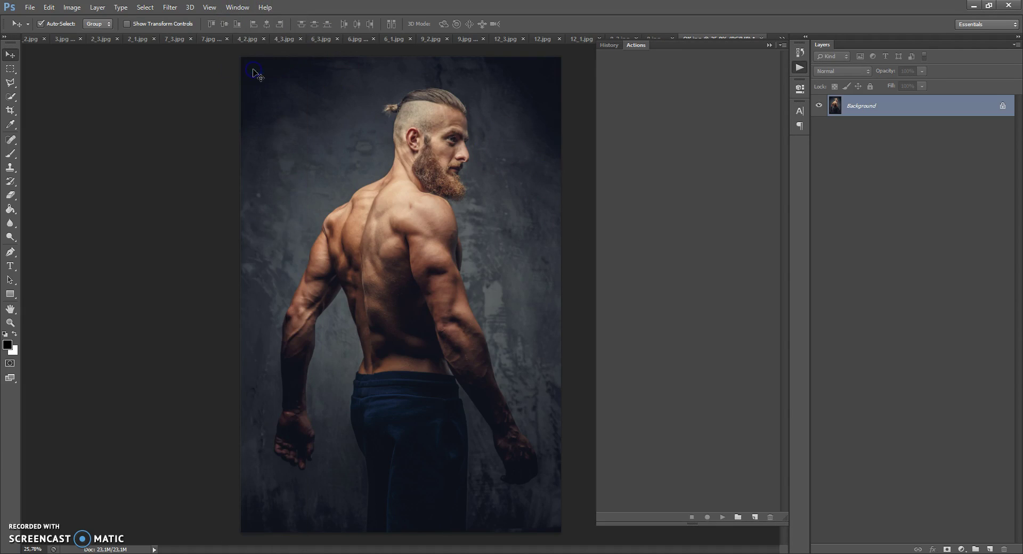
pyautogui.click(781, 47)
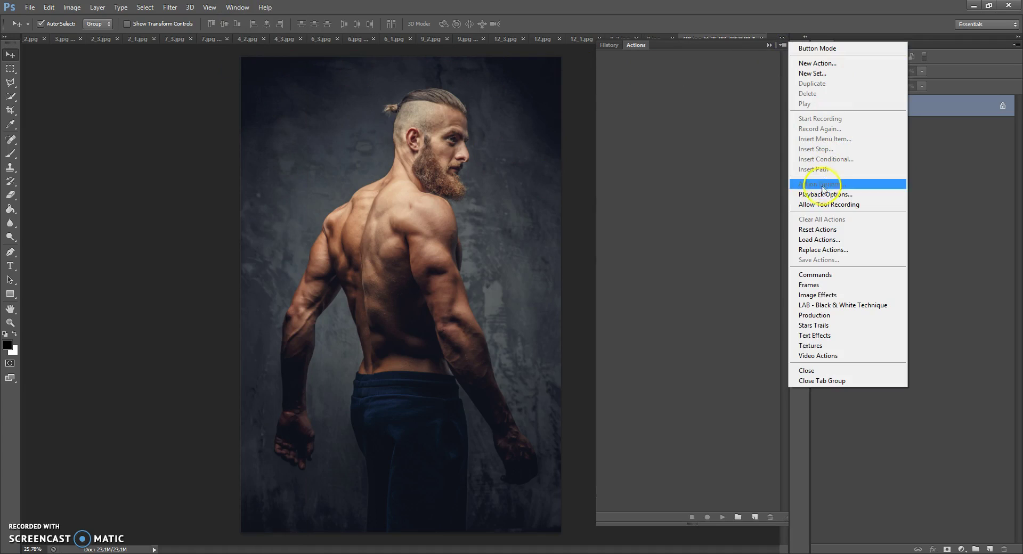
pyautogui.click(811, 239)
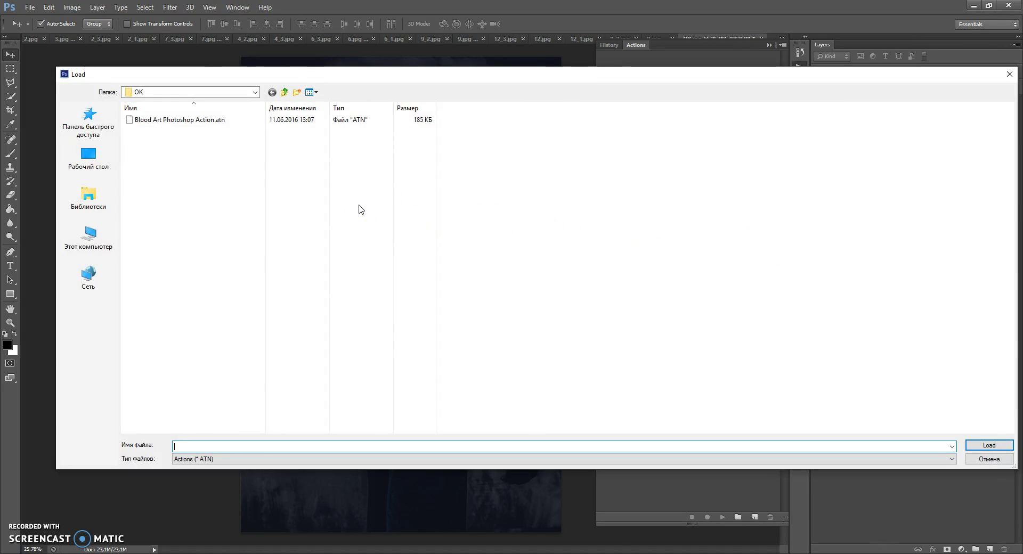
pyautogui.doubleClick(177, 120)
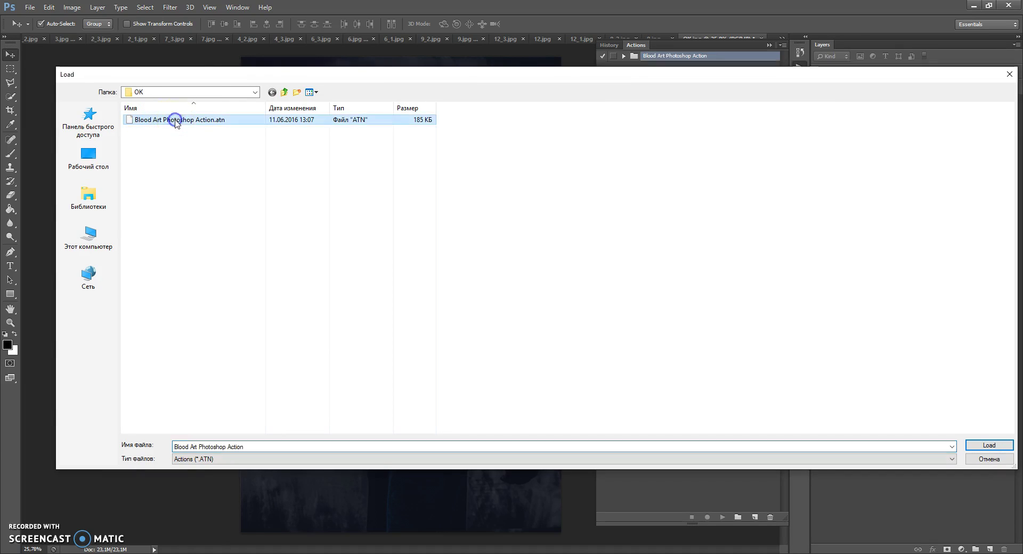
pyautogui.click(769, 45)
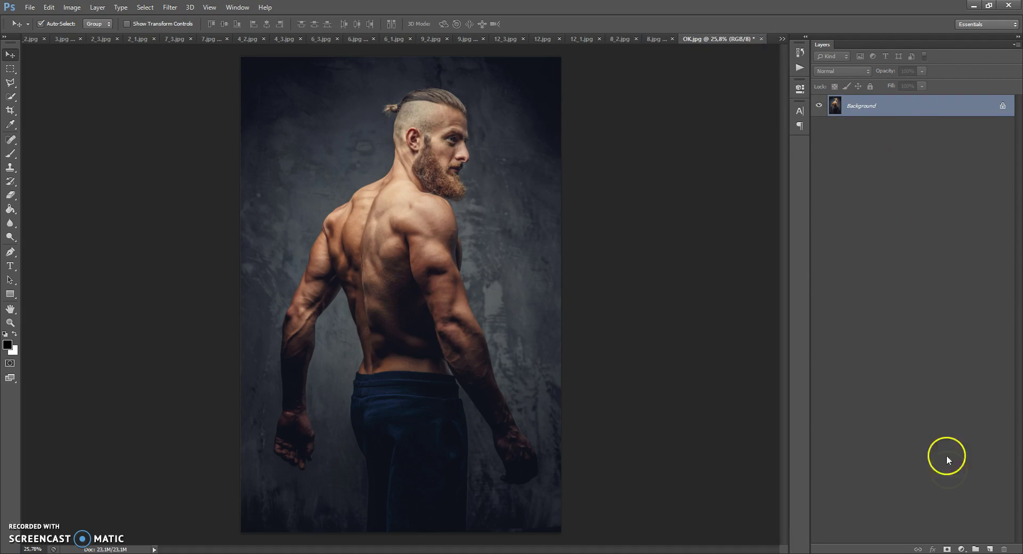
# Create a new layer above the Background and name it "area"
pyautogui.click(989, 549)
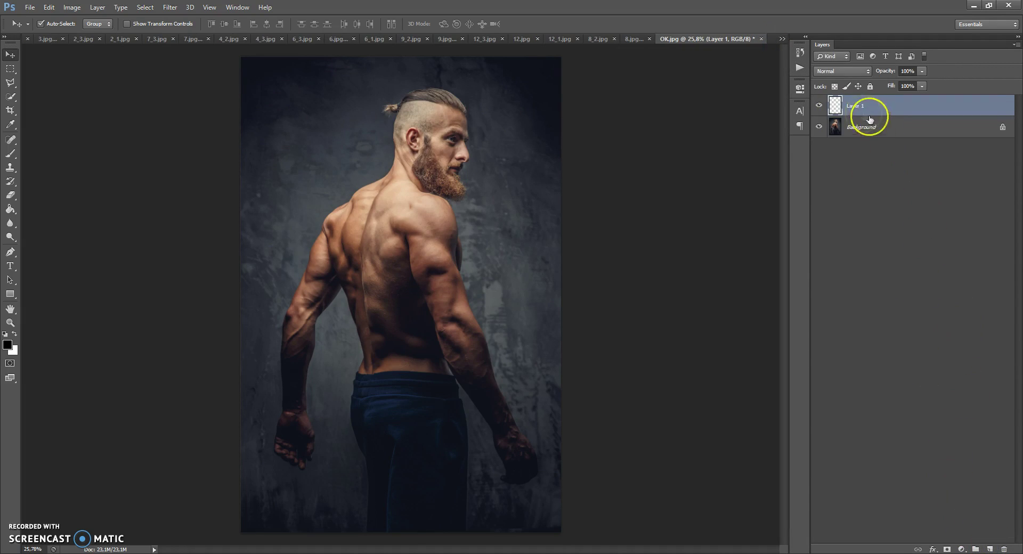
pyautogui.doubleClick(856, 106)
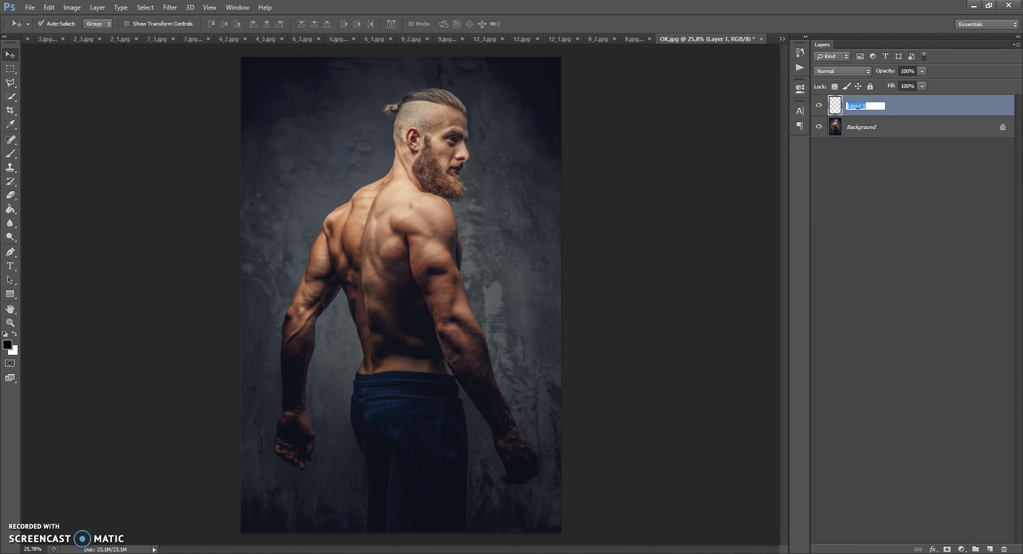
pyautogui.write('area')
pyautogui.press('Return')
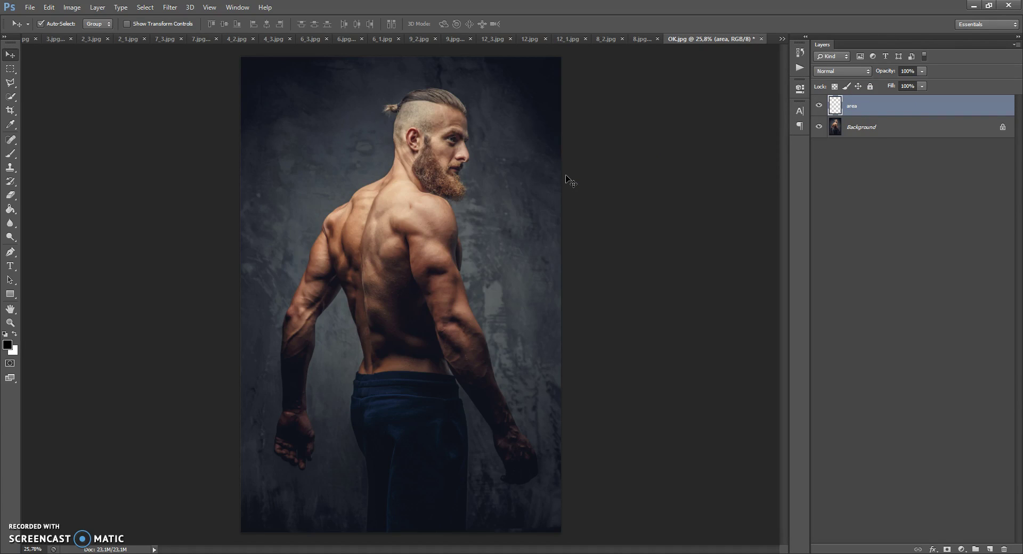
pyautogui.click(10, 154)
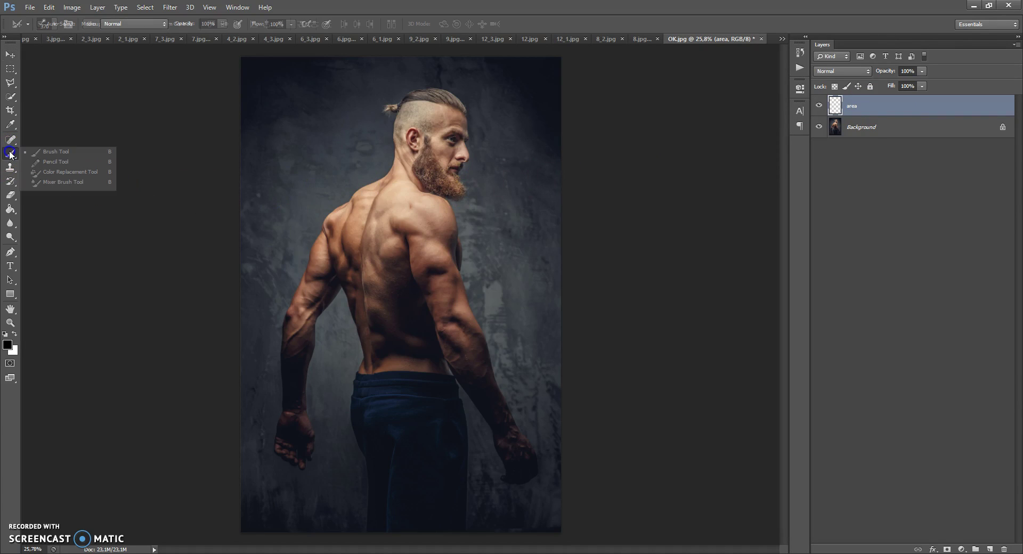
pyautogui.click(37, 153)
pyautogui.click(15, 96)
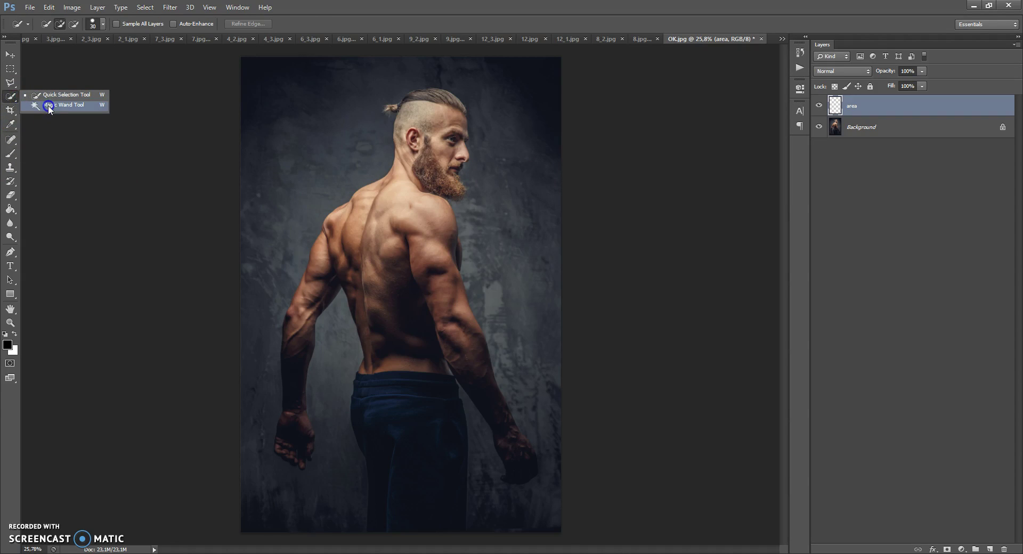
pyautogui.click(9, 97)
pyautogui.click(9, 84)
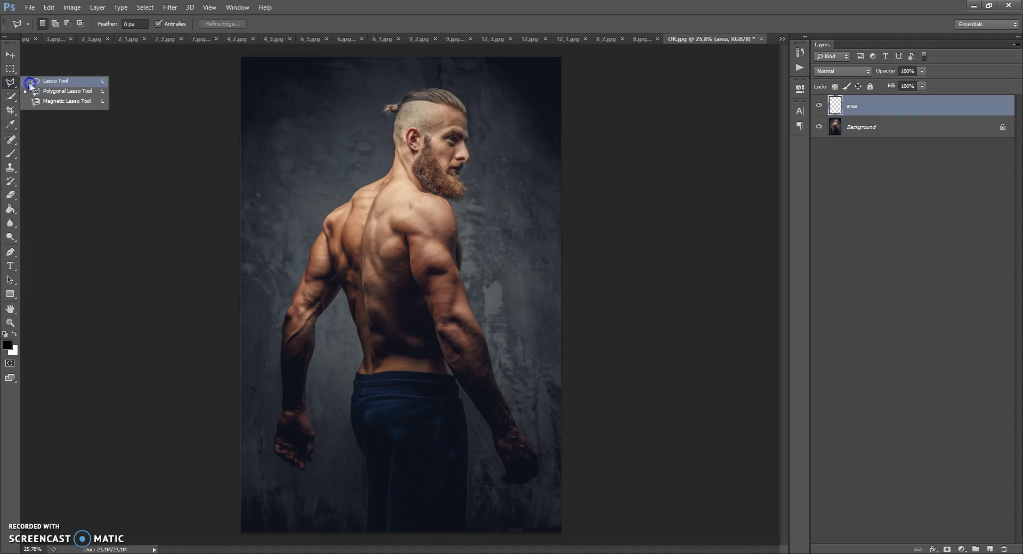
# On the Background layer, use Quick Selection to select the backdrop right of the man, including the gap between his right-hand arm and trousers
pyautogui.click(11, 98)
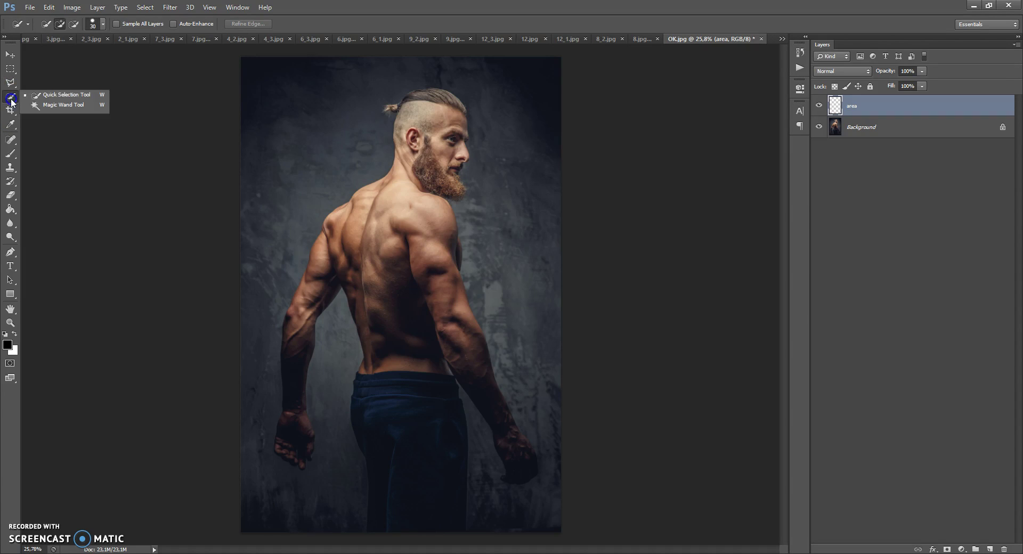
pyautogui.click(49, 98)
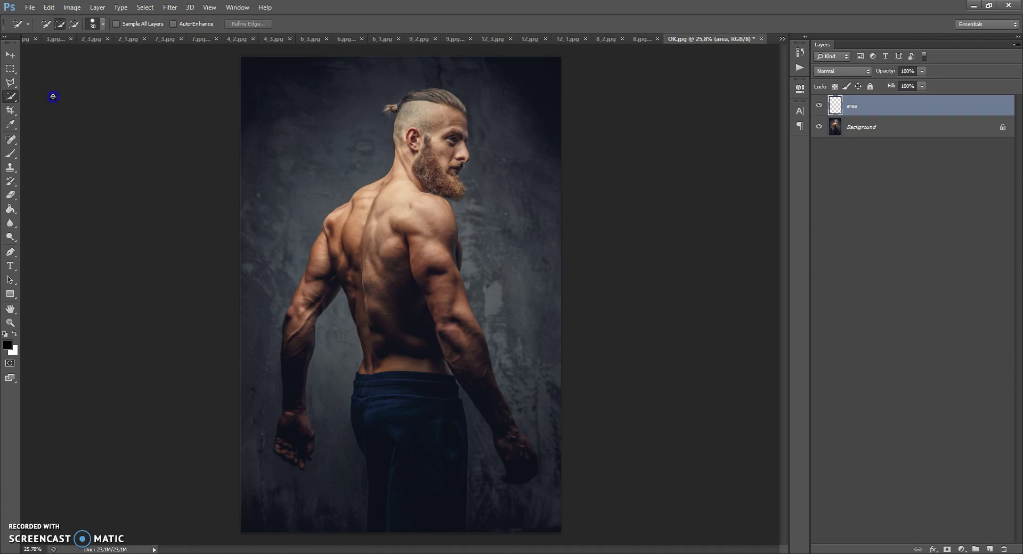
pyautogui.click(834, 128)
pyautogui.moveTo(518, 107)
pyautogui.mouseDown()
pyautogui.moveTo(500, 221)
pyautogui.moveTo(523, 368)
pyautogui.mouseUp()
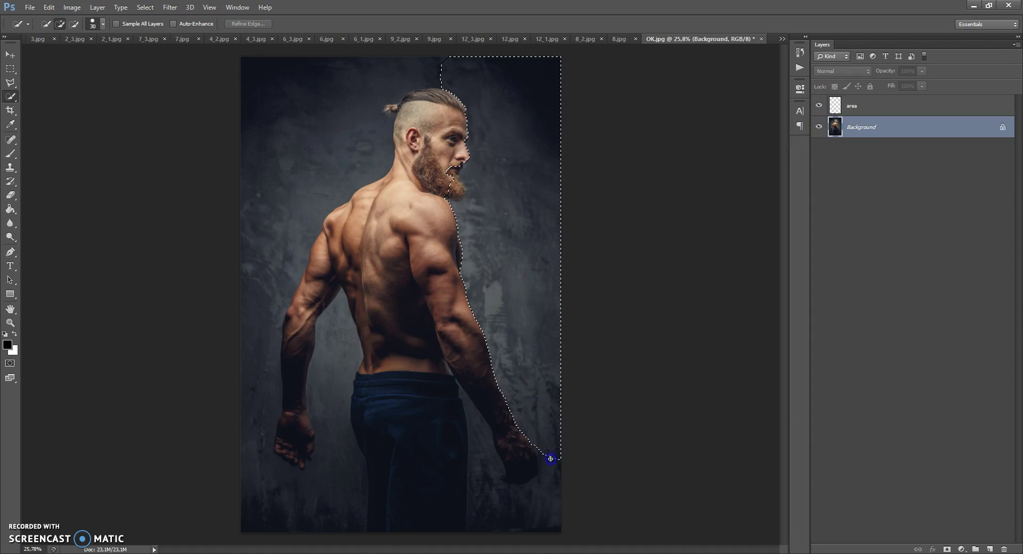
pyautogui.moveTo(554, 475); pyautogui.dragTo(538, 500)
pyautogui.moveTo(503, 454)
pyautogui.mouseDown()
pyautogui.moveTo(505, 429)
pyautogui.moveTo(526, 469)
pyautogui.moveTo(506, 481)
pyautogui.moveTo(517, 490)
pyautogui.moveTo(506, 508)
pyautogui.moveTo(483, 479)
pyautogui.mouseUp()
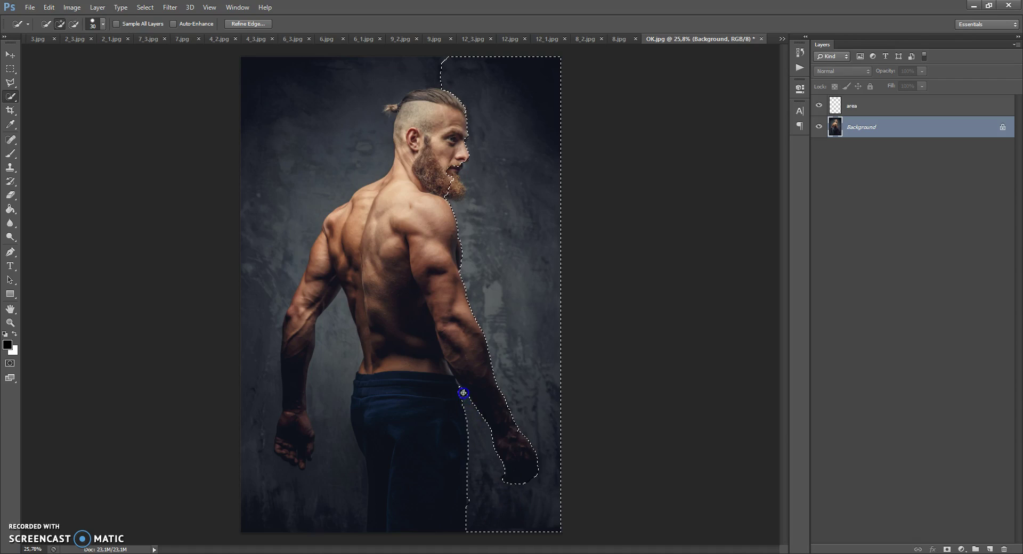
# Add the lower-left backdrop and the gap inside the left-hand arm to the selection, and subtract the trousers from it
pyautogui.scroll(3, 465, 429)
pyautogui.scroll(-2, 465, 429)
pyautogui.moveTo(324, 490); pyautogui.dragTo(320, 420)
pyautogui.keyDown('alt'); pyautogui.click(422, 369); pyautogui.keyUp('alt')
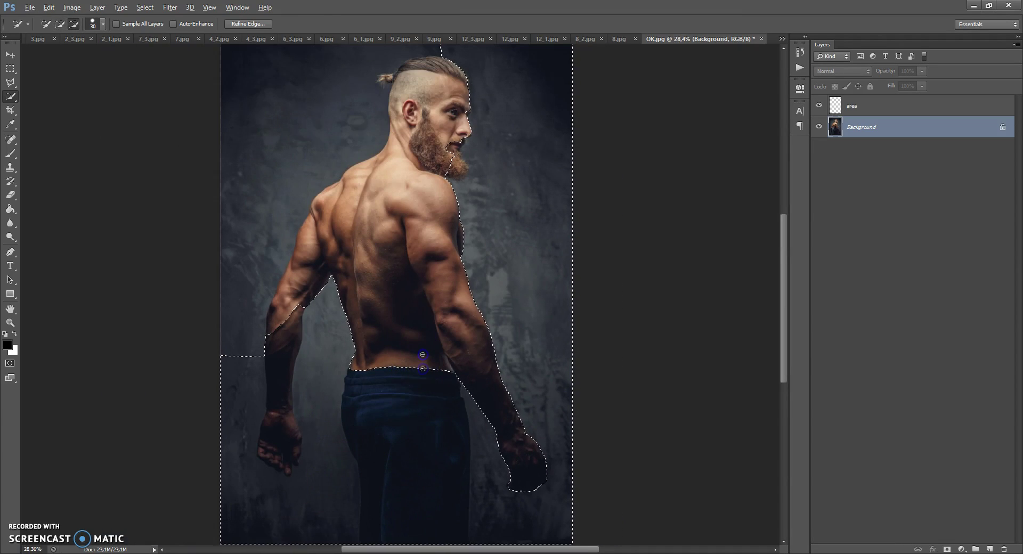
pyautogui.scroll(-1, 396, 441)
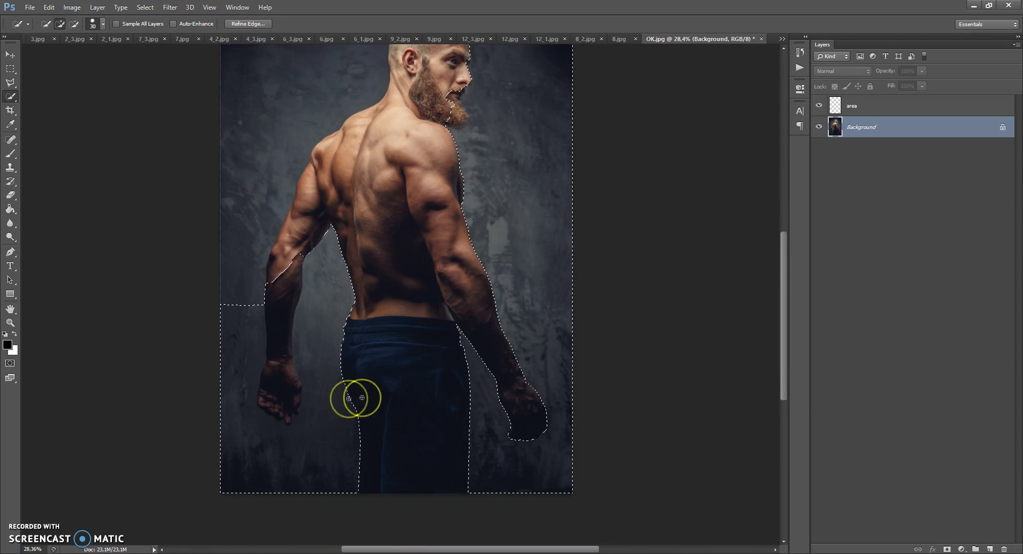
# Subtract the man's forearm and hand on the left side of the photo from the backdrop selection
pyautogui.moveTo(289, 270); pyautogui.dragTo(279, 381)
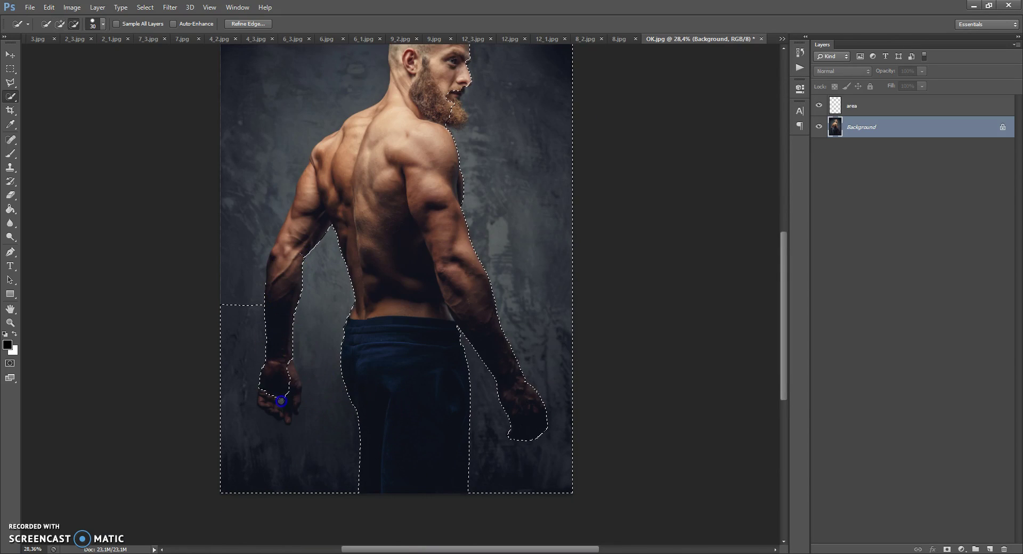
pyautogui.moveTo(289, 420); pyautogui.dragTo(297, 397)
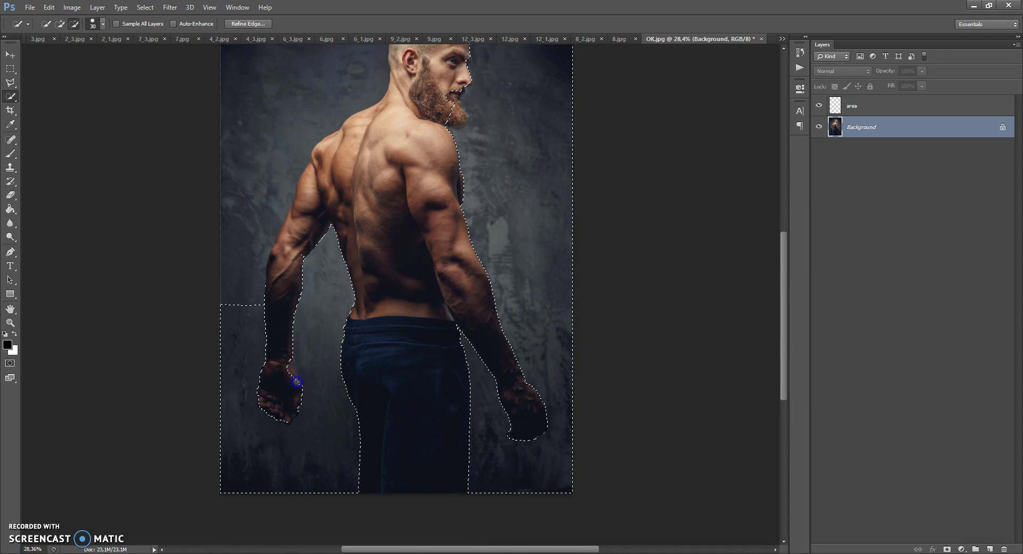
pyautogui.moveTo(288, 361)
pyautogui.mouseDown()
pyautogui.moveTo(282, 429)
pyautogui.moveTo(311, 406)
pyautogui.moveTo(313, 415)
pyautogui.moveTo(353, 400)
pyautogui.moveTo(319, 444)
pyautogui.mouseUp()
# Extend the selection over the remaining backdrop left of the man, from beside his hand up past the arm and shoulder
pyautogui.scroll(8, 281, 421)
pyautogui.scroll(-3, 325, 409)
pyautogui.scroll(-3, 329, 402)
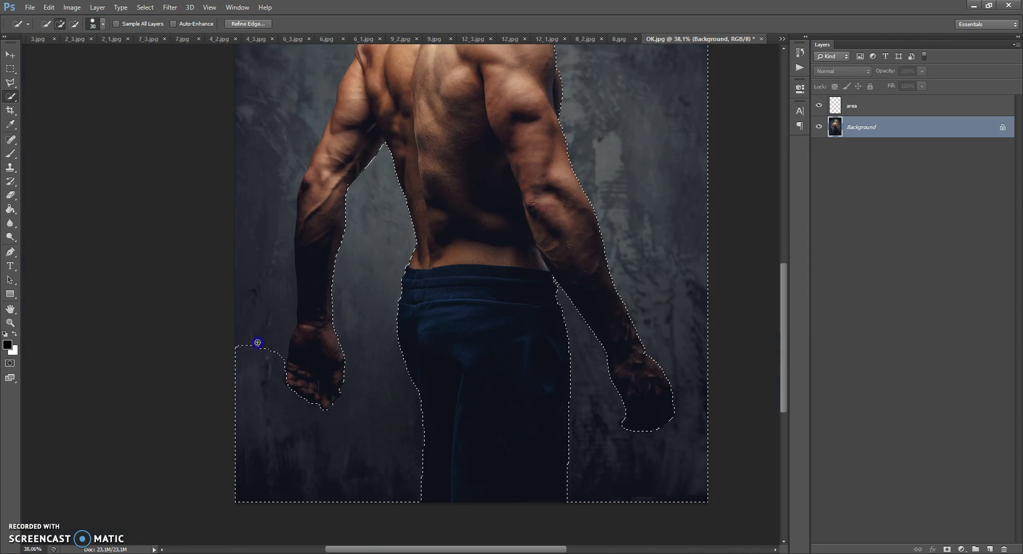
pyautogui.moveTo(263, 250); pyautogui.dragTo(274, 256)
pyautogui.scroll(4, 274, 266)
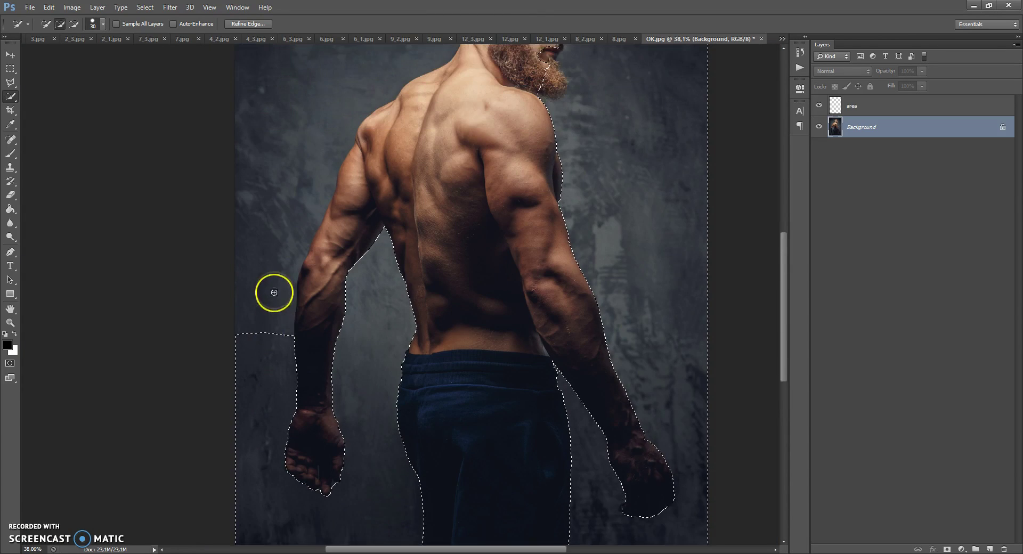
pyautogui.moveTo(266, 372); pyautogui.dragTo(273, 287)
pyautogui.moveTo(285, 212); pyautogui.dragTo(305, 138)
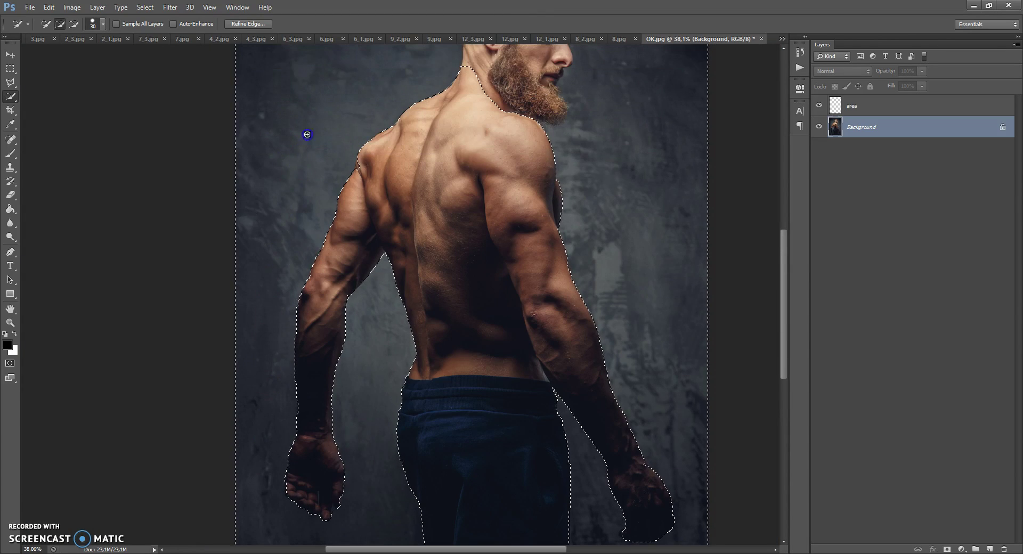
# Subtract the man's head, hair bun, face and beard from the backdrop selection
pyautogui.scroll(3, 315, 135)
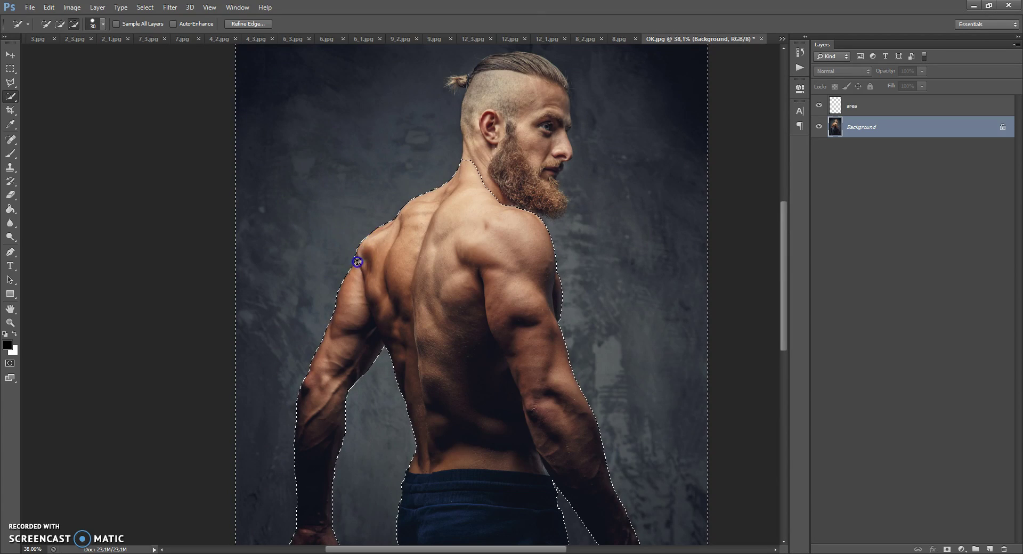
pyautogui.scroll(4, 379, 259)
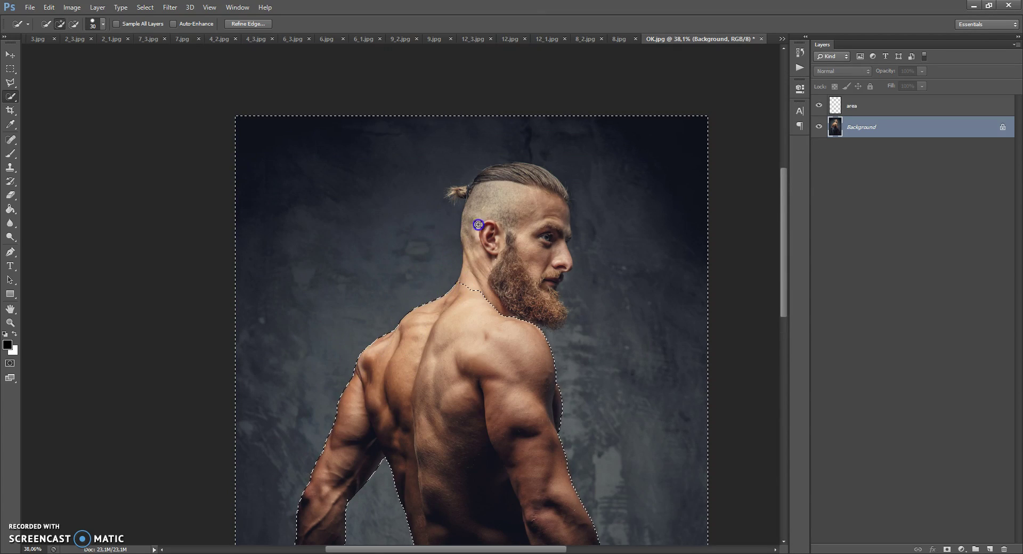
pyautogui.moveTo(480, 213)
pyautogui.mouseDown()
pyautogui.moveTo(465, 298)
pyautogui.moveTo(476, 220)
pyautogui.mouseUp()
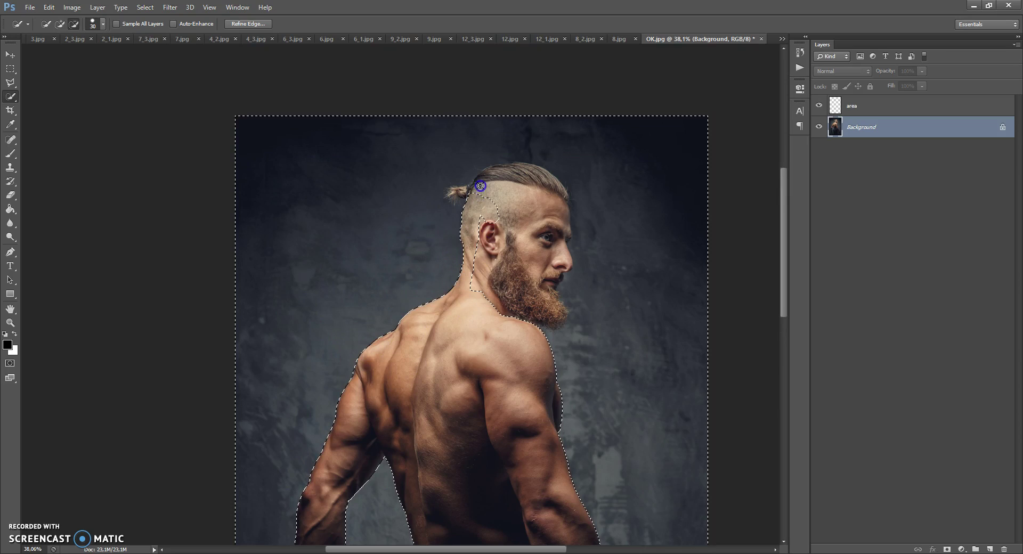
pyautogui.click(462, 192)
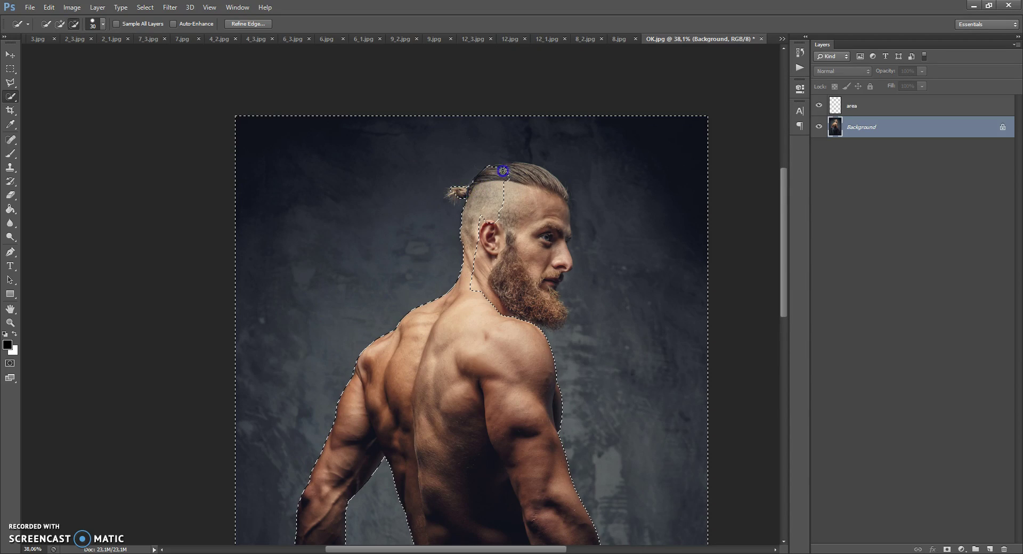
pyautogui.moveTo(540, 173); pyautogui.dragTo(553, 199)
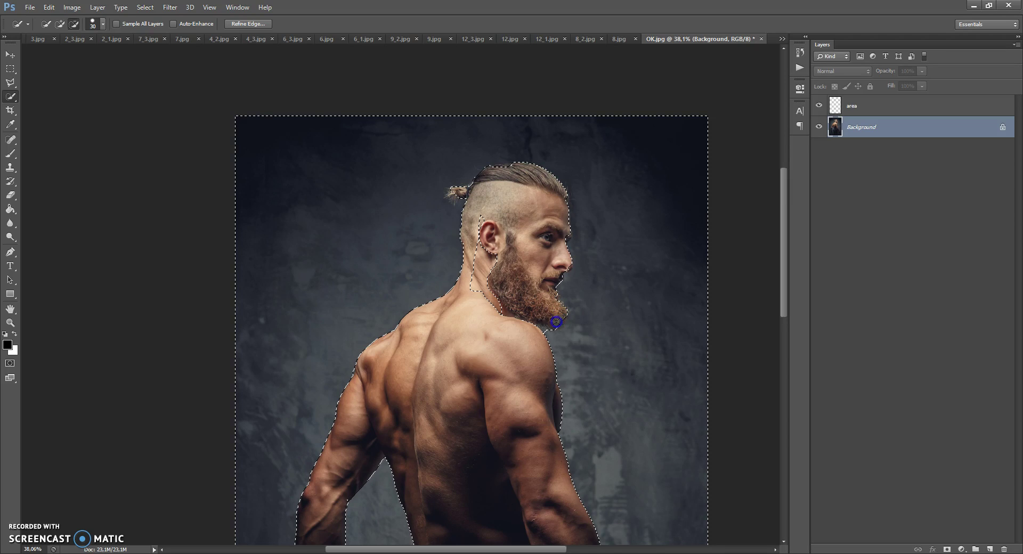
pyautogui.moveTo(548, 322); pyautogui.dragTo(406, 290)
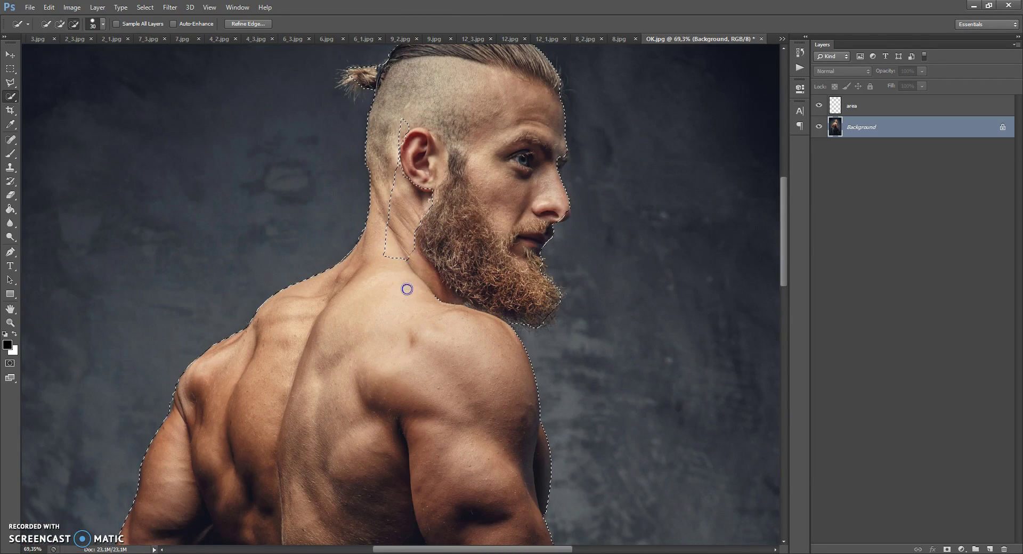
# Subtract the leftover patch on the neck beside the ear and the missed edges of the beard, nose and brow from the selection
pyautogui.click(396, 215)
pyautogui.click(401, 148)
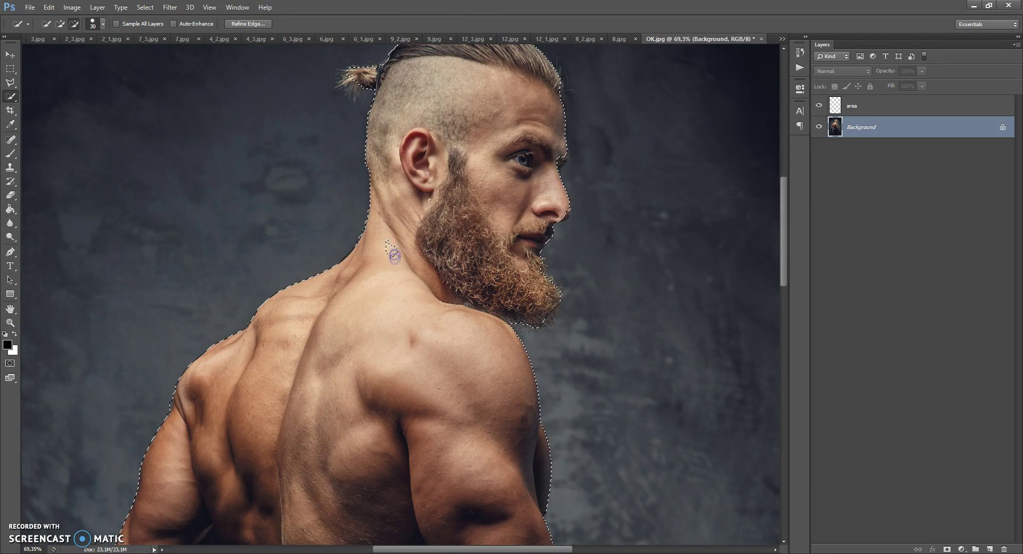
pyautogui.scroll(-2, 424, 264)
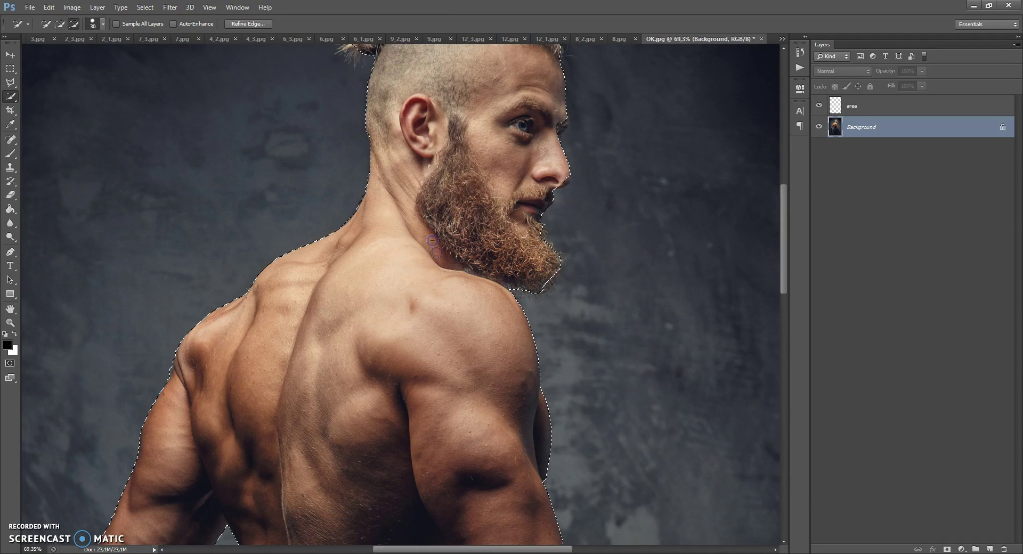
pyautogui.moveTo(434, 154)
pyautogui.mouseDown()
pyautogui.moveTo(457, 209)
pyautogui.moveTo(580, 267)
pyautogui.moveTo(554, 281)
pyautogui.mouseUp()
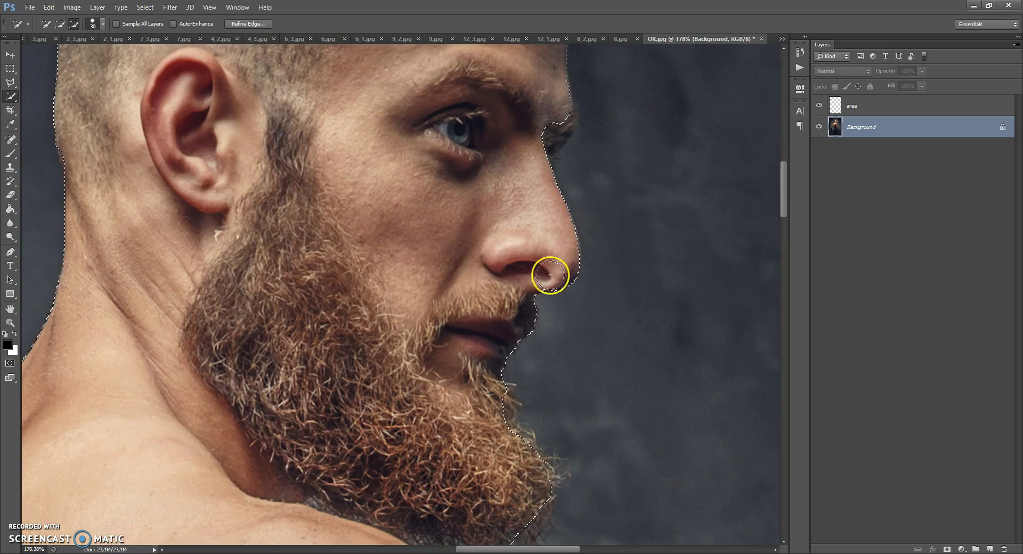
pyautogui.moveTo(561, 113); pyautogui.dragTo(557, 125)
pyautogui.click(514, 156)
pyautogui.scroll(-6, 514, 157)
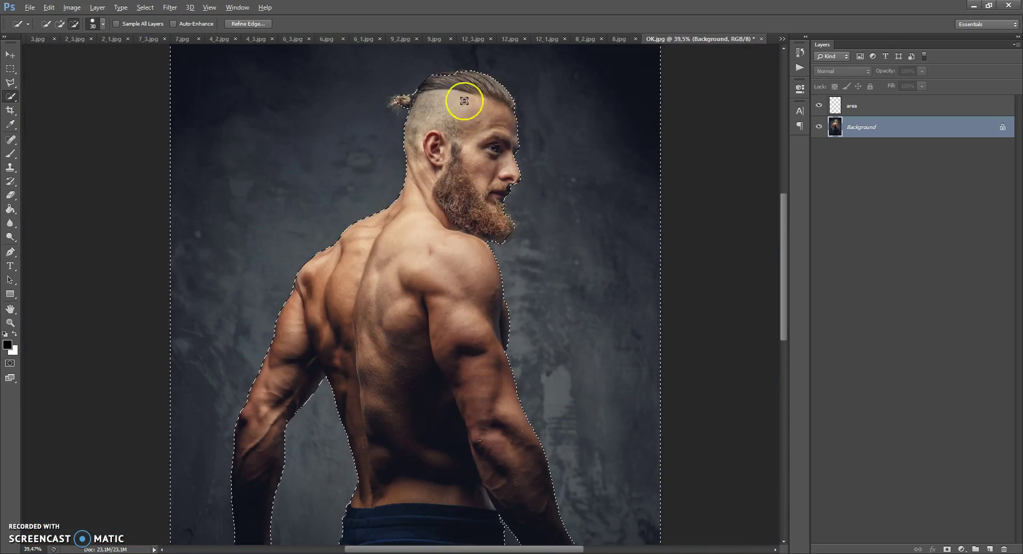
# Refine the selection edge around the man's hair and the back of his head
pyautogui.scroll(4, 441, 62)
pyautogui.moveTo(507, 105); pyautogui.dragTo(433, 109)
pyautogui.click(432, 145)
pyautogui.scroll(-10, 432, 147)
pyautogui.scroll(2, 442, 156)
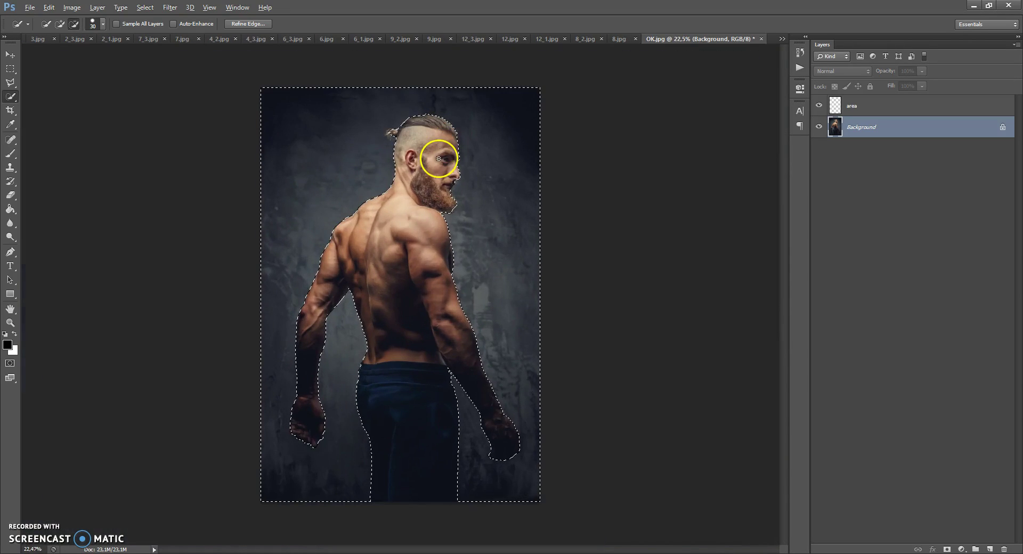
pyautogui.scroll(1, 438, 158)
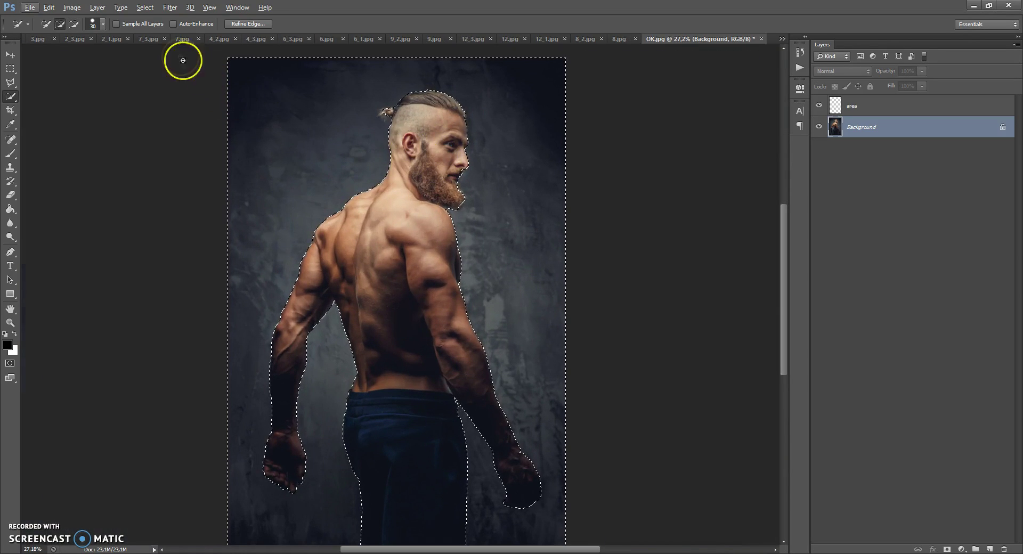
# Invert the selection to the man, make the "area" layer active, and set the foreground colour to pure red
pyautogui.click(145, 15)
pyautogui.click(160, 51)
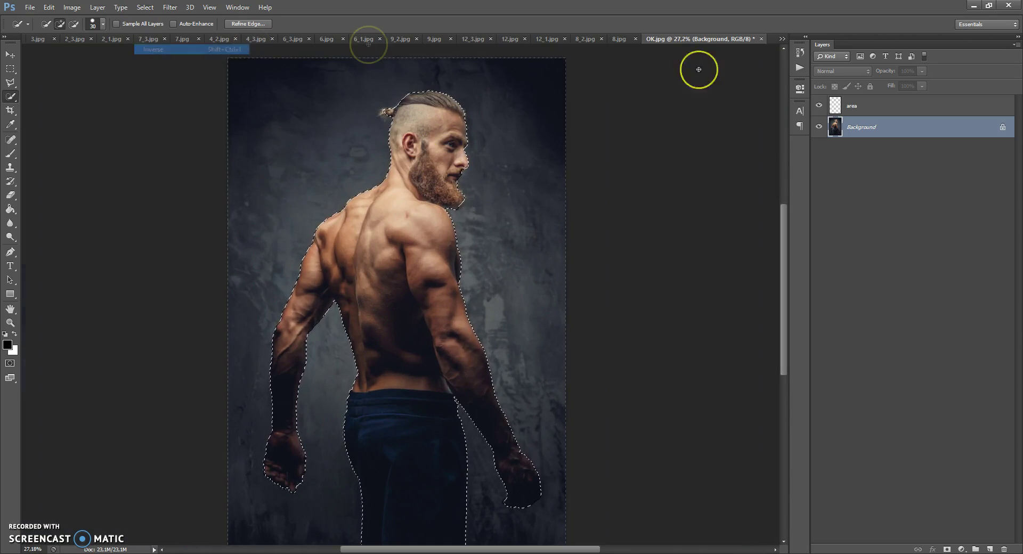
pyautogui.click(840, 107)
pyautogui.click(7, 345)
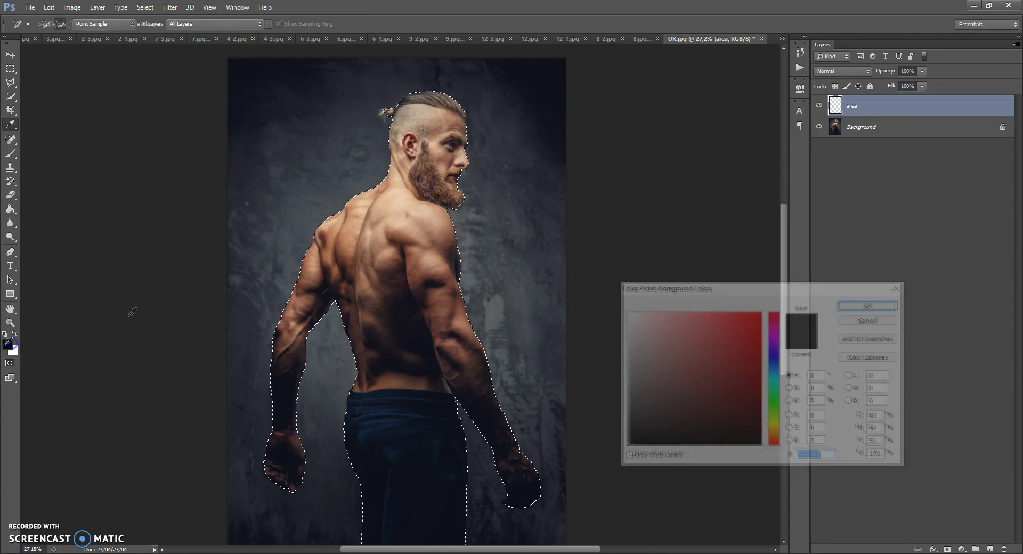
pyautogui.click(761, 313)
pyautogui.click(848, 305)
# Fill the man's selected silhouette on the "area" layer with red using the Paint Bucket, and deselect
pyautogui.click(11, 209)
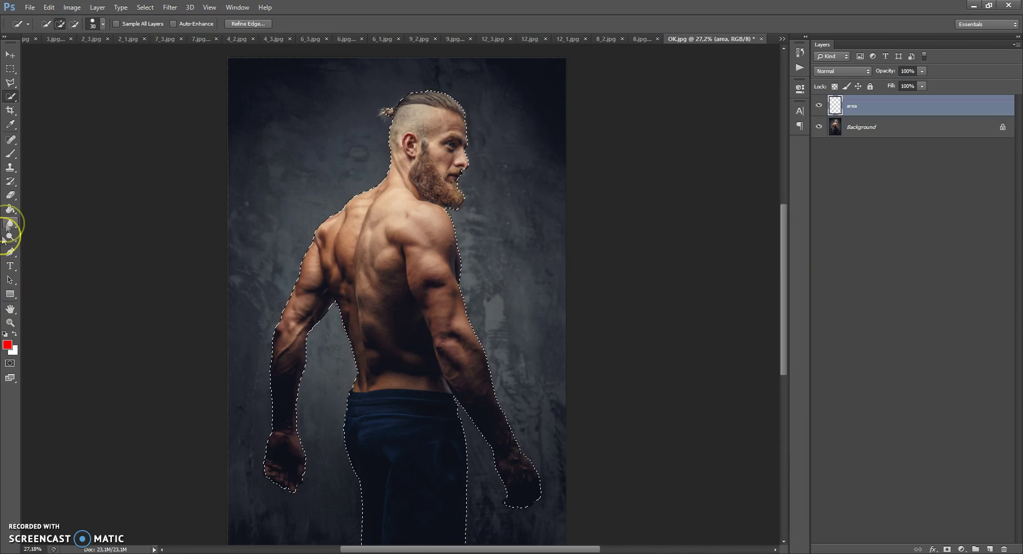
pyautogui.click(407, 180)
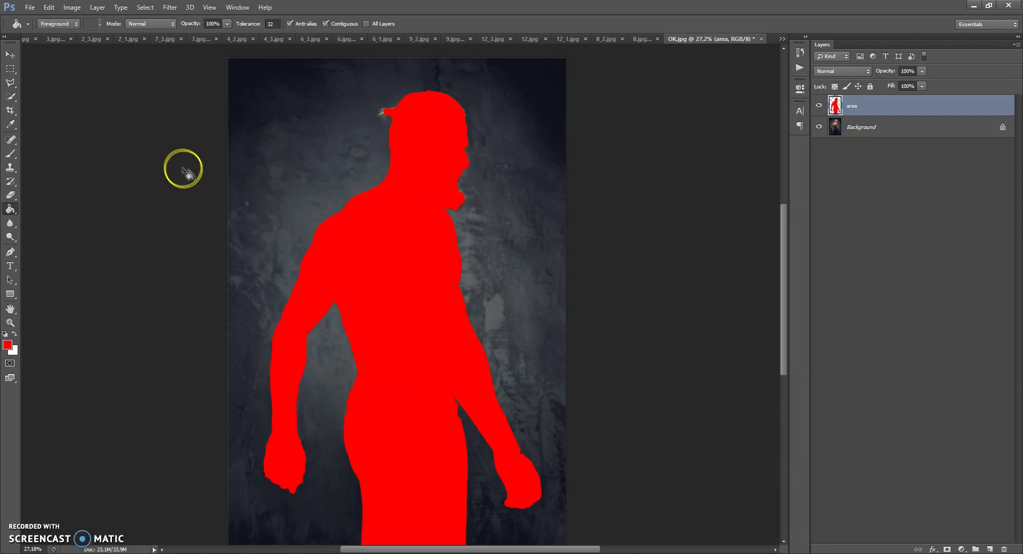
pyautogui.hotkey('ctrl', 'z')
pyautogui.click(393, 307)
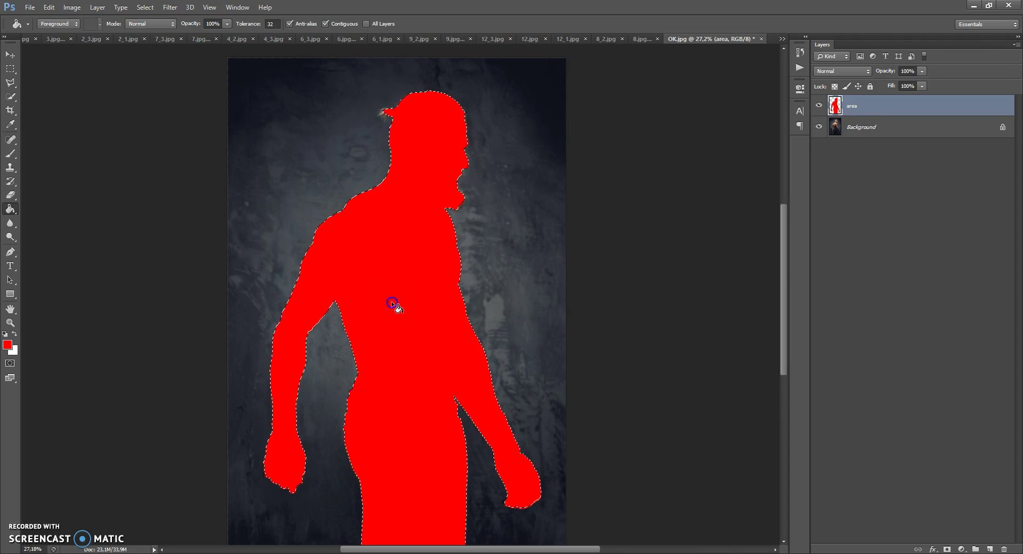
pyautogui.hotkey('ctrl', 'd')
pyautogui.click(398, 291)
# With the Move tool active, hide and show the "area" layer to check the red fill against the photo
pyautogui.click(10, 54)
pyautogui.click(869, 107)
pyautogui.click(819, 105)
pyautogui.click(819, 106)
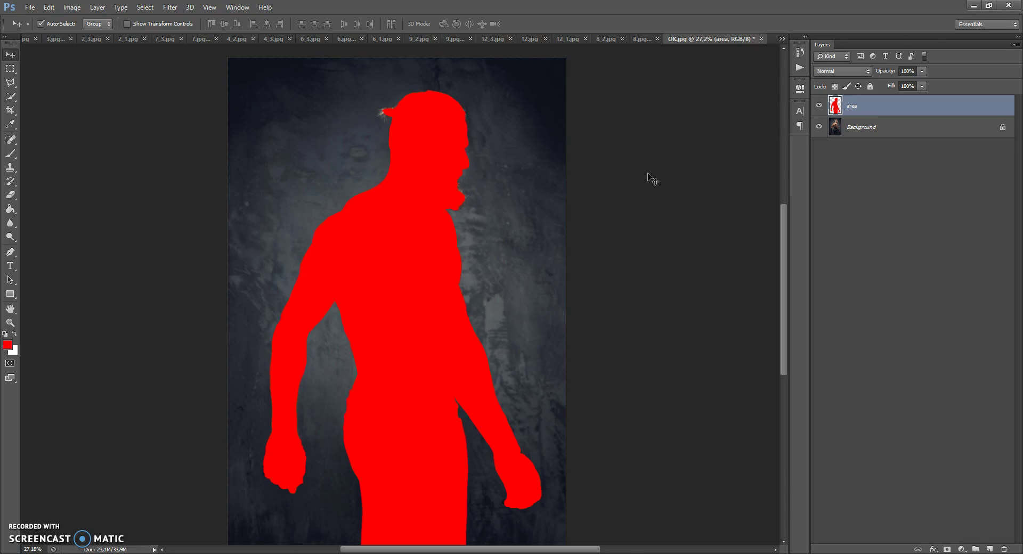
# Show the loaded actions, expand the Blood Art Photoshop Action set, and select and expand the action inside it
pyautogui.click(237, 7)
pyautogui.click(244, 69)
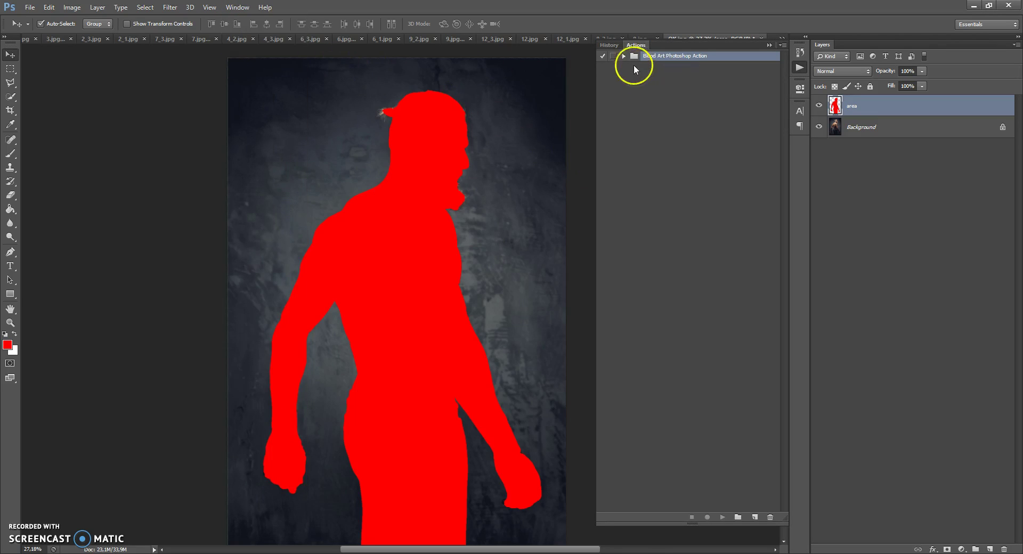
pyautogui.click(632, 60)
pyautogui.click(623, 56)
pyautogui.click(645, 68)
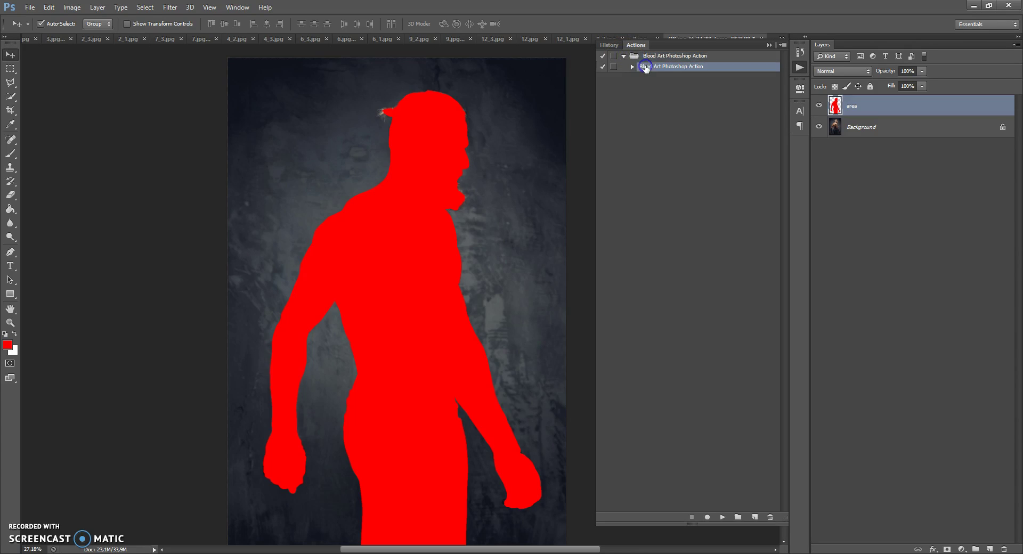
pyautogui.click(632, 67)
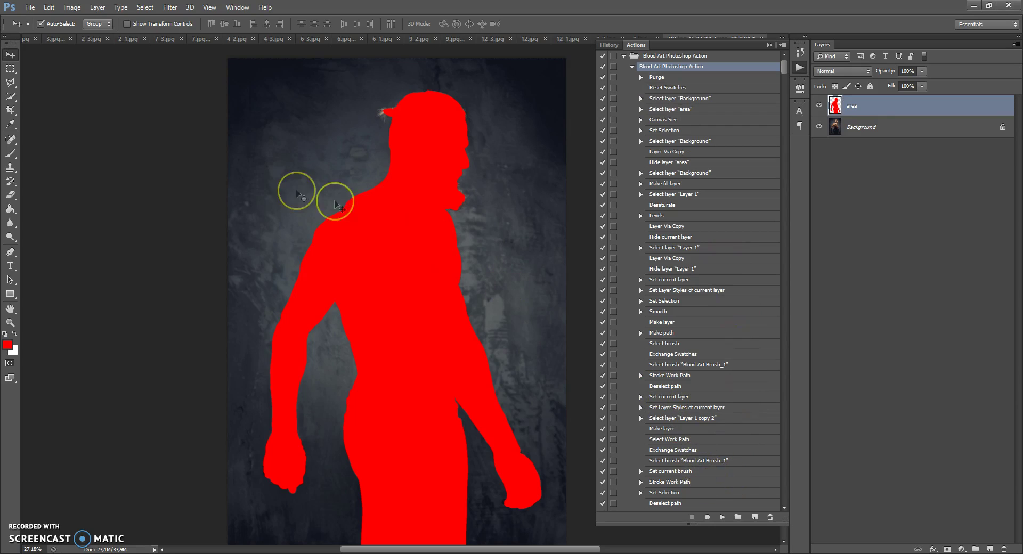
# Activate the Brush tool with Normal mode, 100% opacity and 100% flow
pyautogui.rightClick(7, 152)
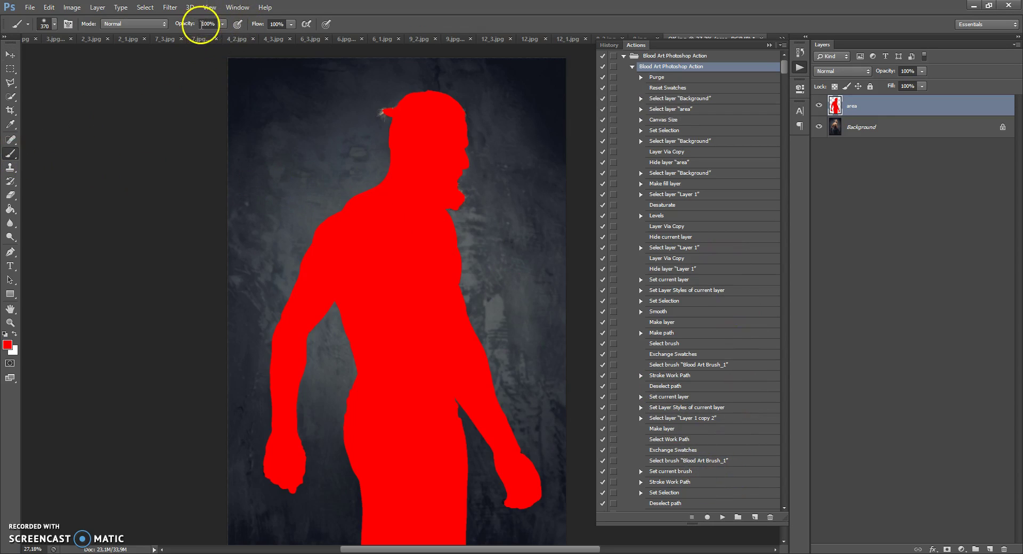
pyautogui.rightClick(10, 153)
pyautogui.click(37, 154)
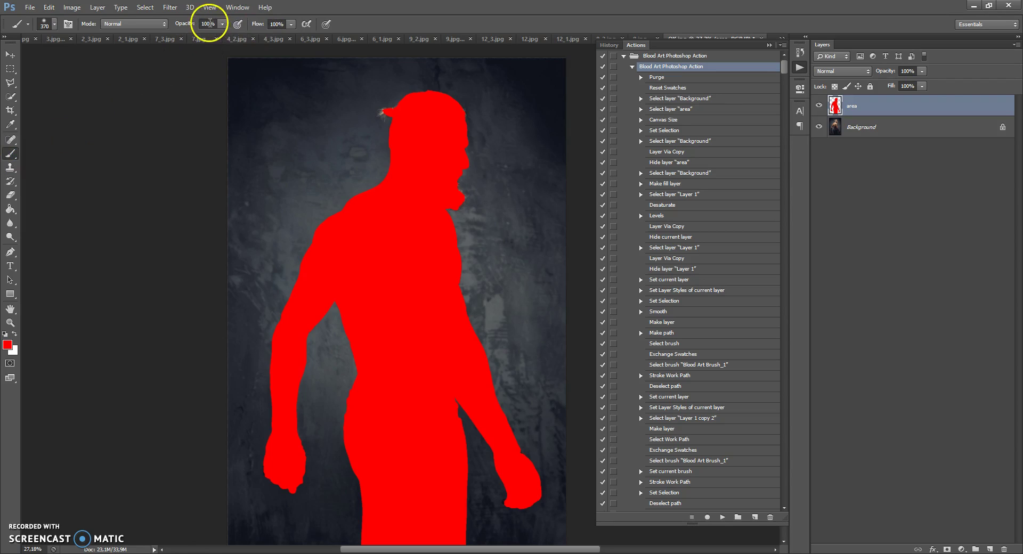
pyautogui.click(125, 24)
pyautogui.click(124, 24)
pyautogui.click(114, 25)
pyautogui.click(116, 36)
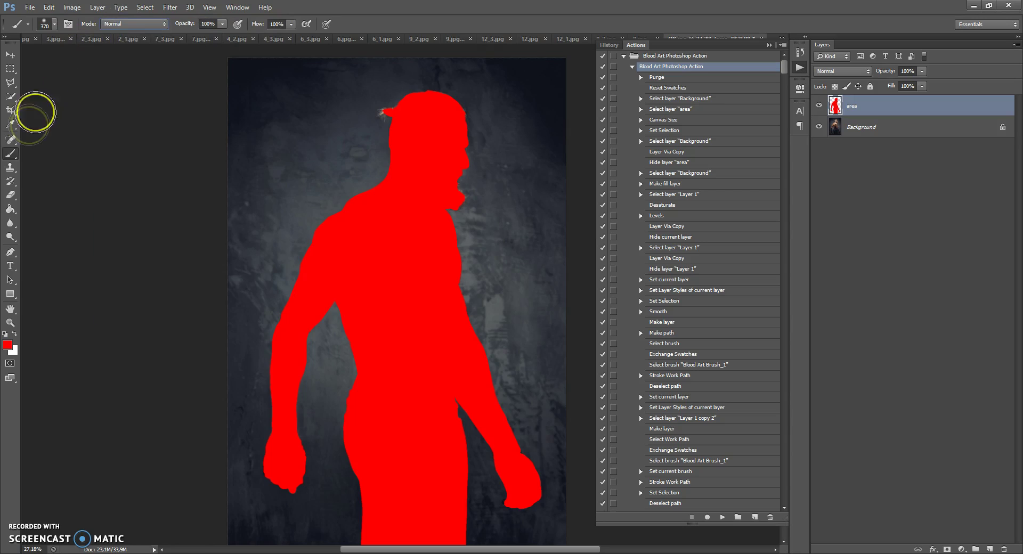
# With the Brush tool active, run the Blood Art Photoshop Action on the photo and put the actions list away
pyautogui.click(20, 155)
pyautogui.click(36, 152)
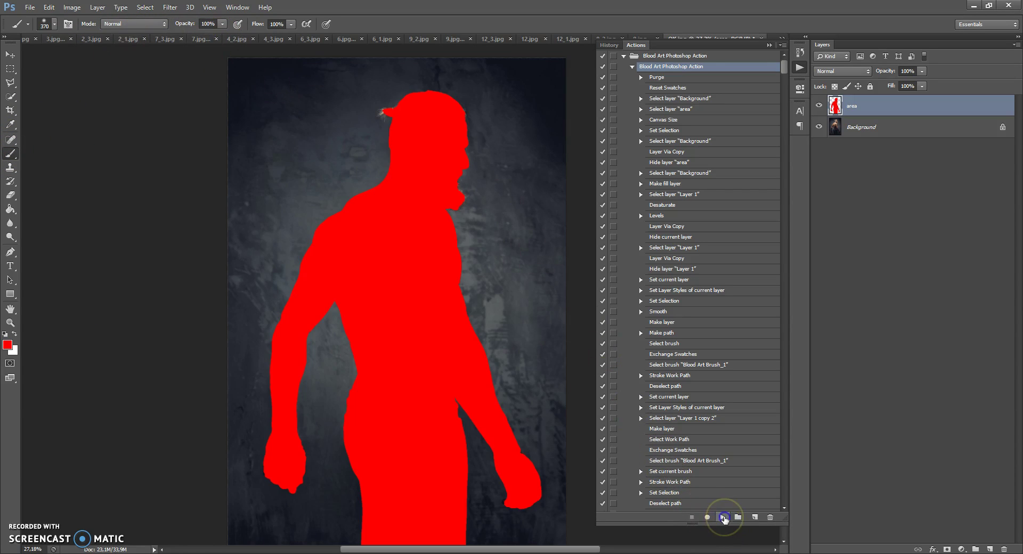
pyautogui.click(722, 517)
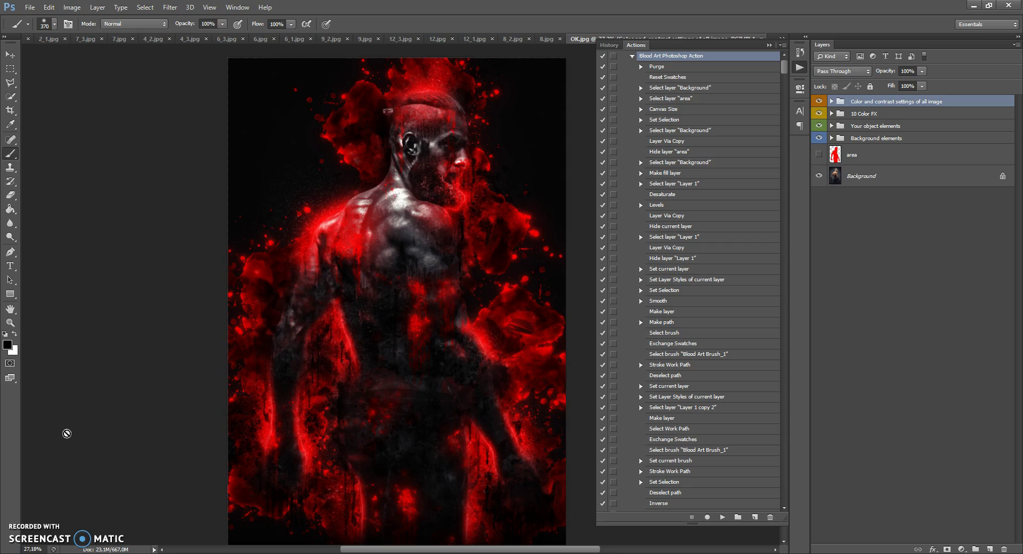
pyautogui.click(769, 45)
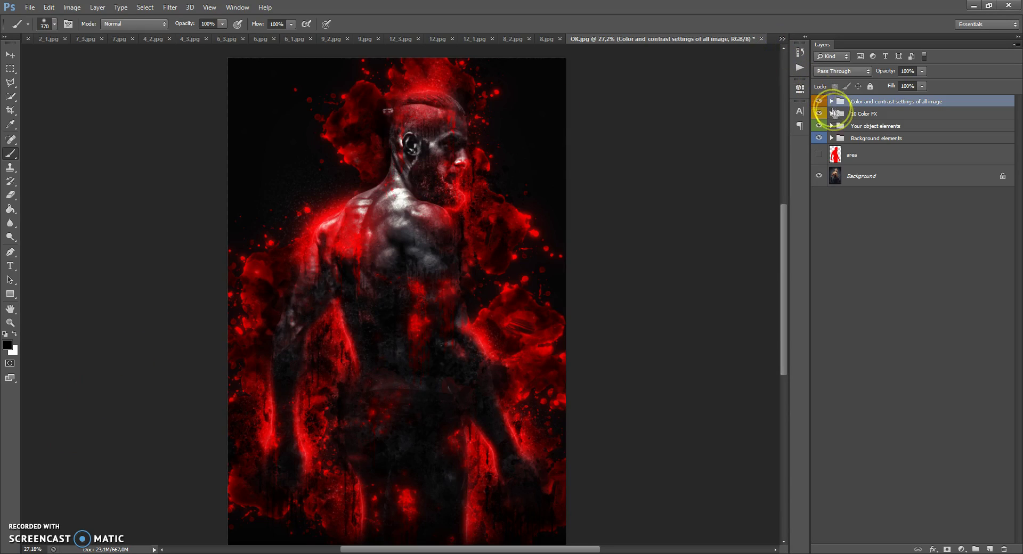
# Go through the generated layer groups one by one, from "Background elements" up to "Color and contrast settings of all image"
pyautogui.click(839, 139)
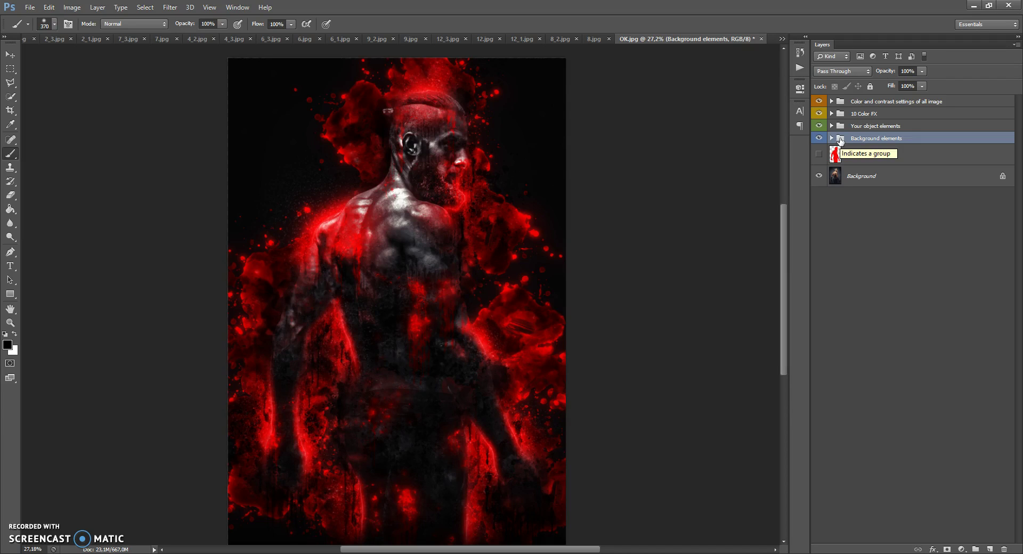
pyautogui.click(840, 126)
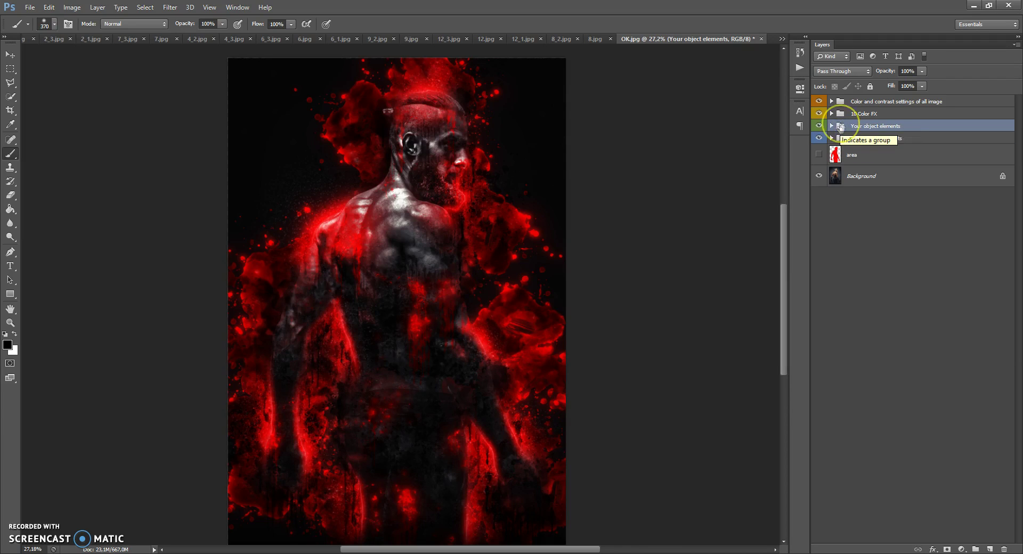
pyautogui.click(840, 115)
pyautogui.click(844, 105)
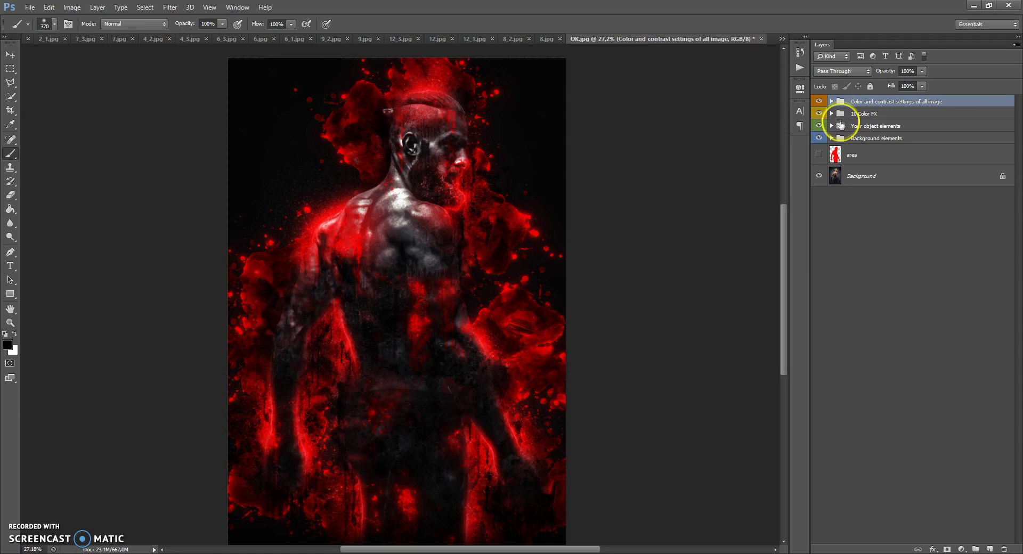
# Expand the "Your object elements" group and examine its subgroups, including "Color correction and dark gradient at the bottom"
pyautogui.click(841, 125)
pyautogui.click(831, 126)
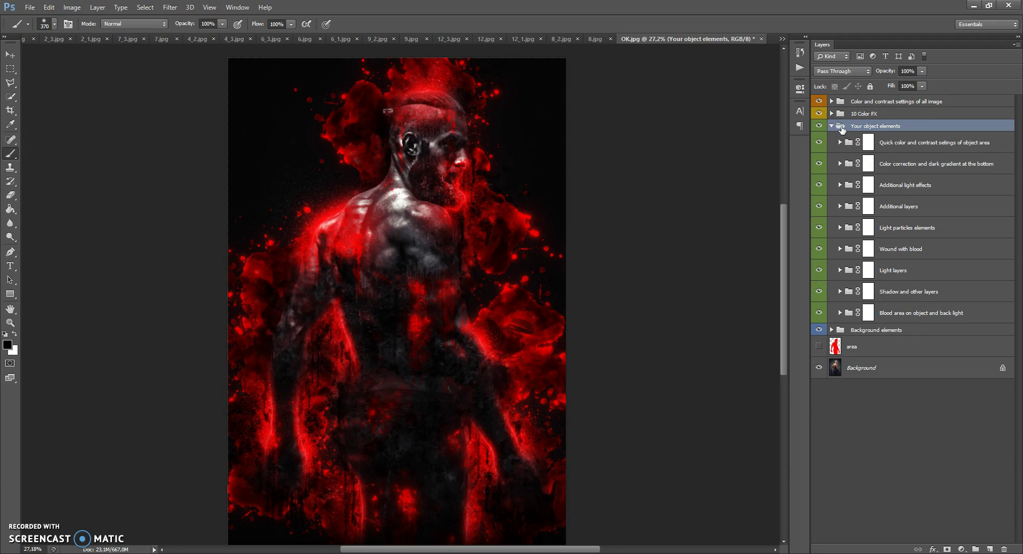
pyautogui.click(844, 163)
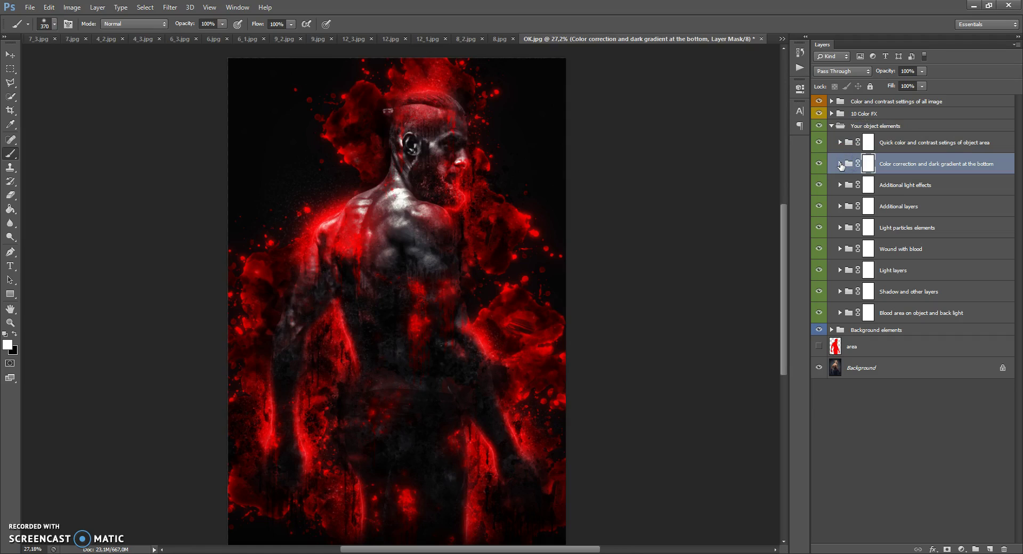
pyautogui.click(840, 164)
pyautogui.click(846, 165)
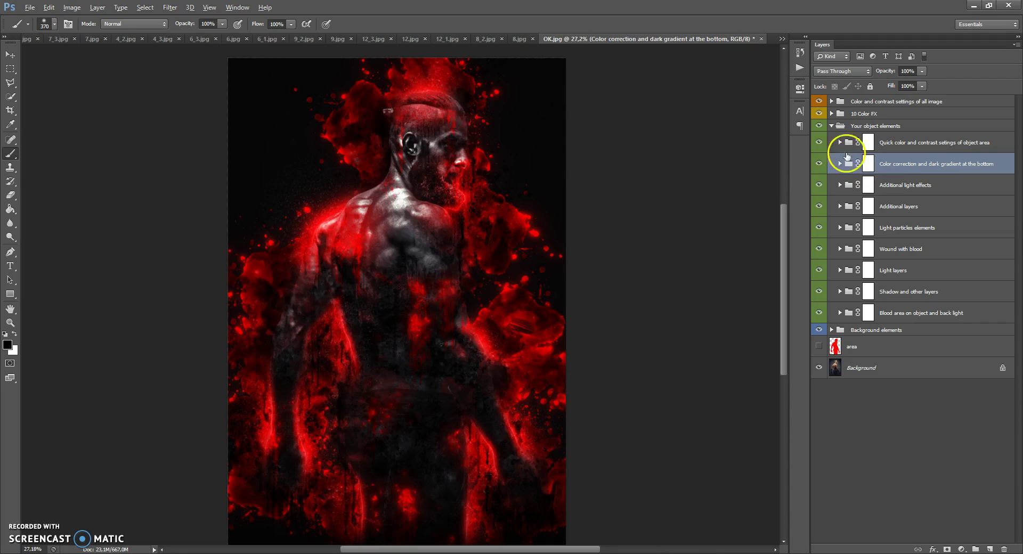
pyautogui.click(832, 127)
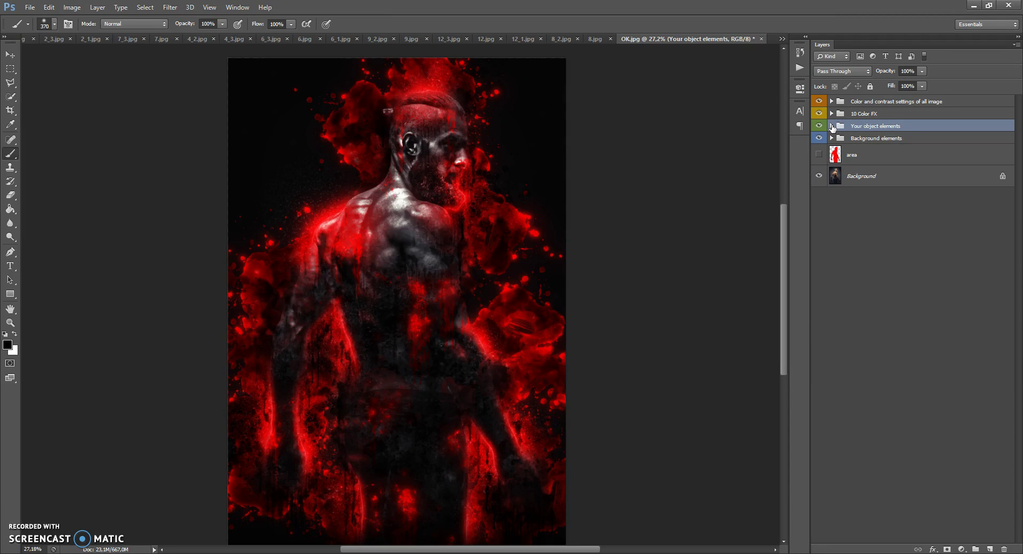
pyautogui.click(832, 126)
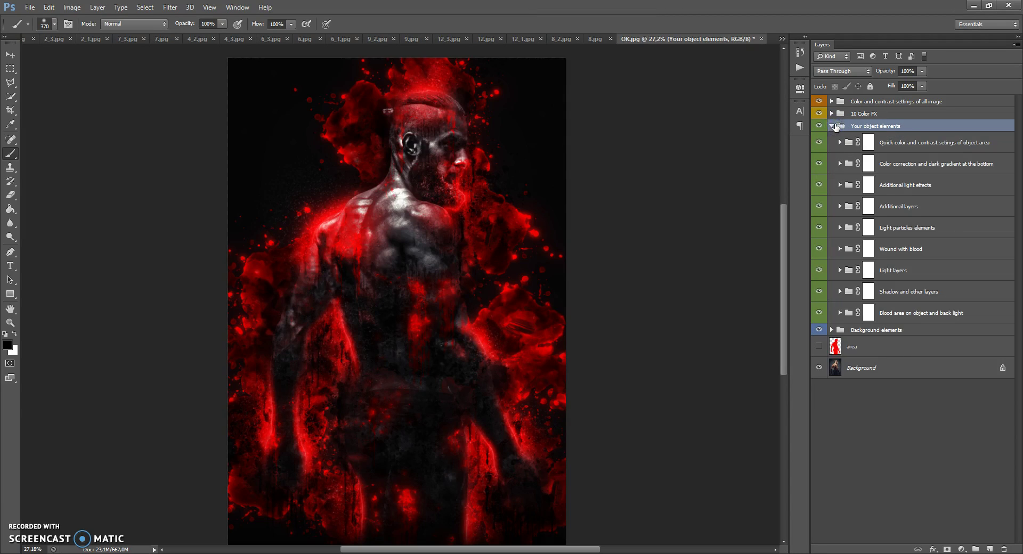
# Examine the subgroups of "Your object elements", including the contents of "Additional light effects" and "Additional layers", and collapse the group
pyautogui.click(846, 142)
pyautogui.click(848, 164)
pyautogui.click(849, 185)
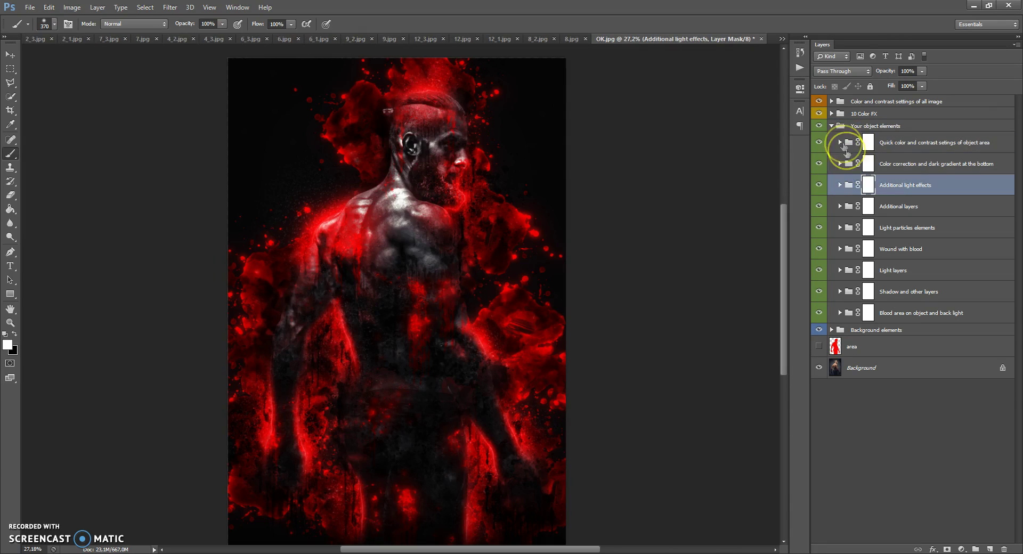
pyautogui.click(841, 128)
pyautogui.click(848, 143)
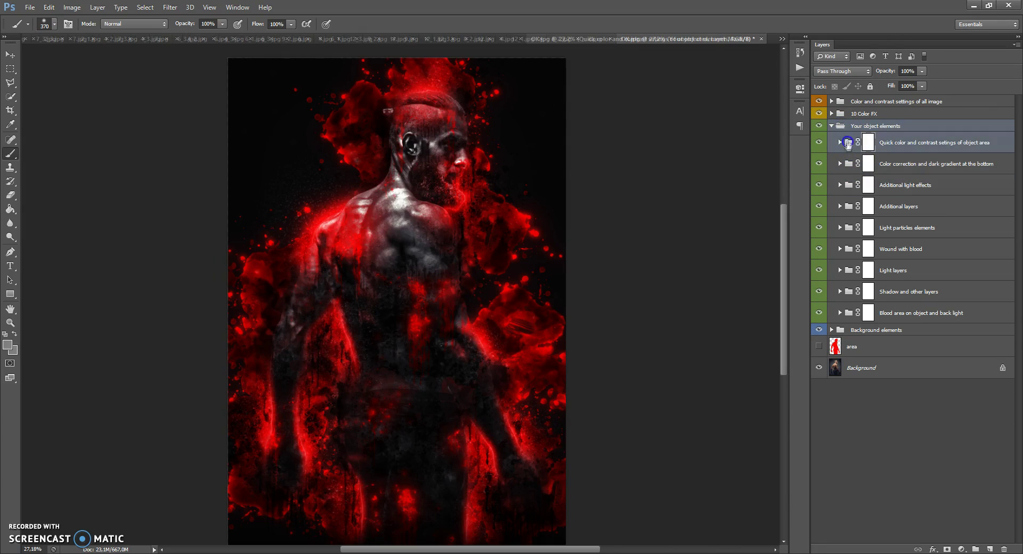
pyautogui.click(848, 184)
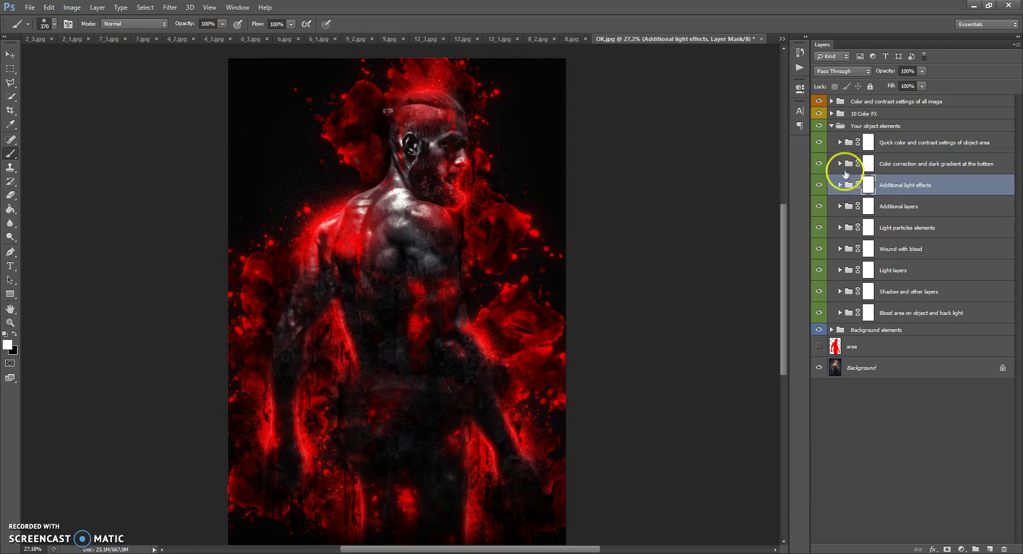
pyautogui.click(840, 164)
pyautogui.click(840, 228)
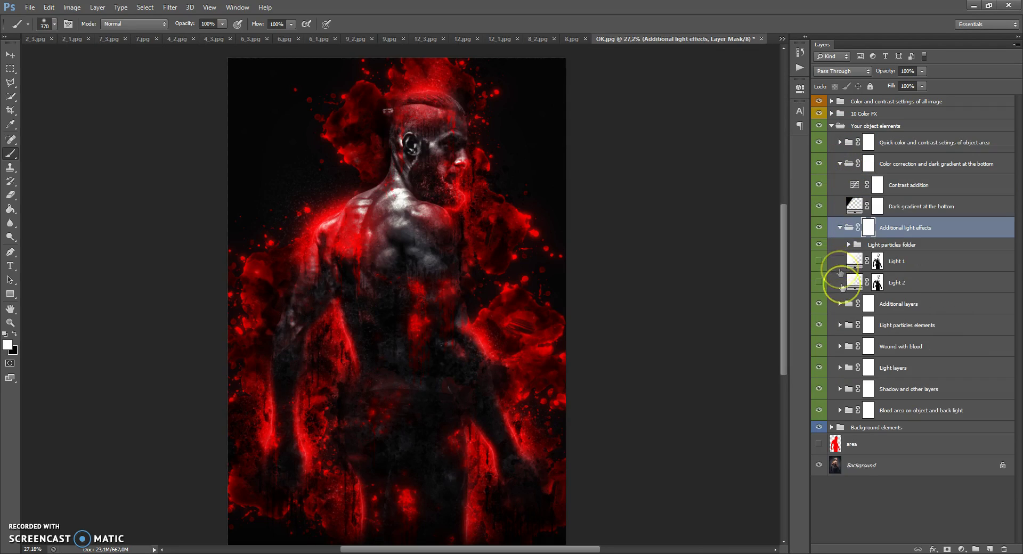
pyautogui.click(839, 303)
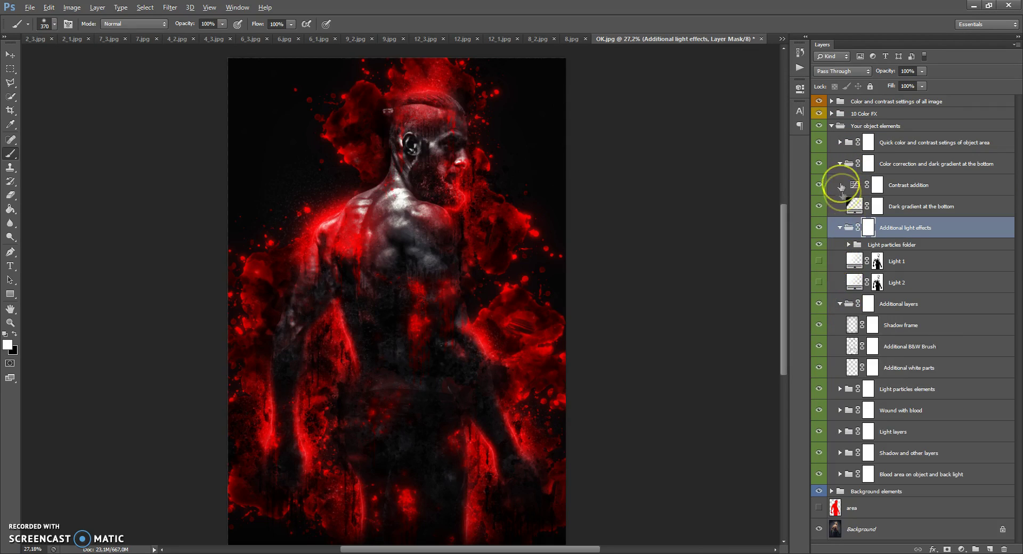
pyautogui.click(830, 127)
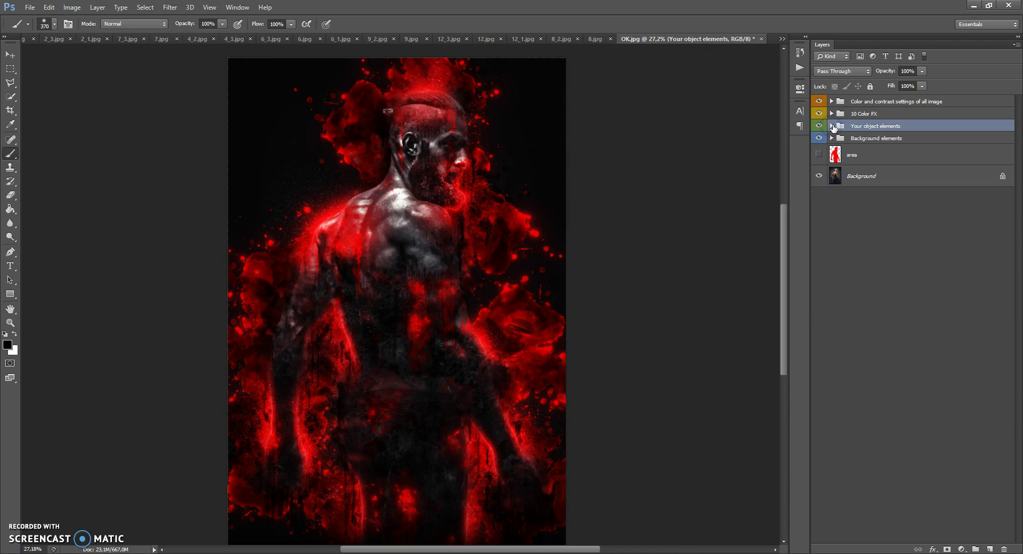
# Expand the "Background elements" group, try an orange fill on its "Background color" layer and set the color to black (000000)
pyautogui.click(831, 126)
pyautogui.click(842, 138)
pyautogui.click(832, 139)
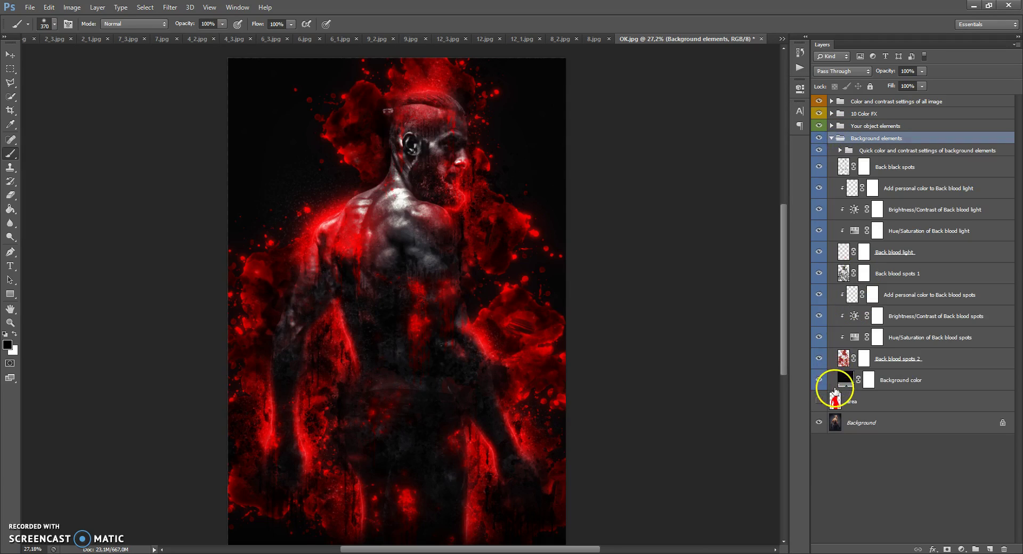
pyautogui.doubleClick(843, 380)
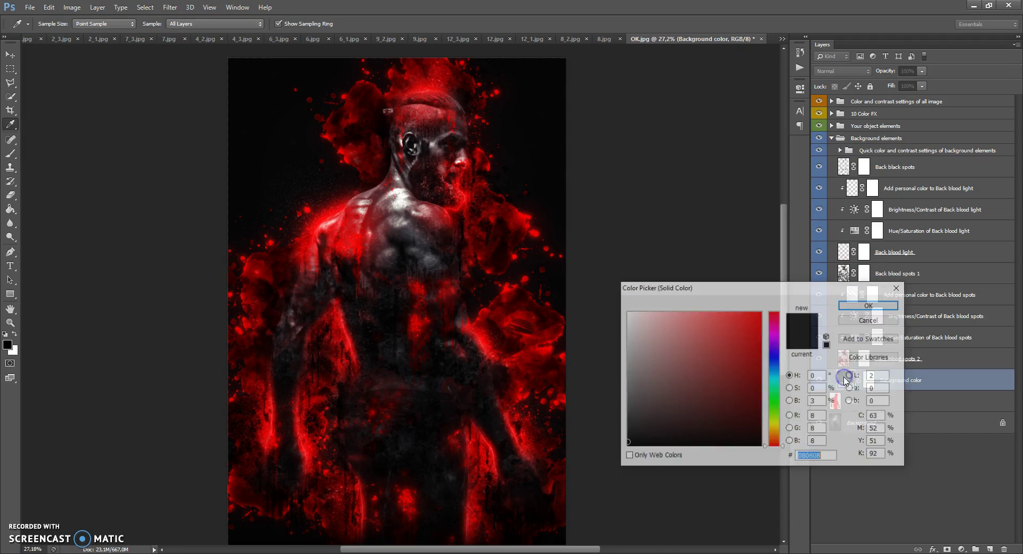
pyautogui.write('ffffff')
pyautogui.moveTo(698, 344); pyautogui.dragTo(770, 274)
pyautogui.moveTo(772, 326); pyautogui.dragTo(776, 440)
pyautogui.click(526, 490)
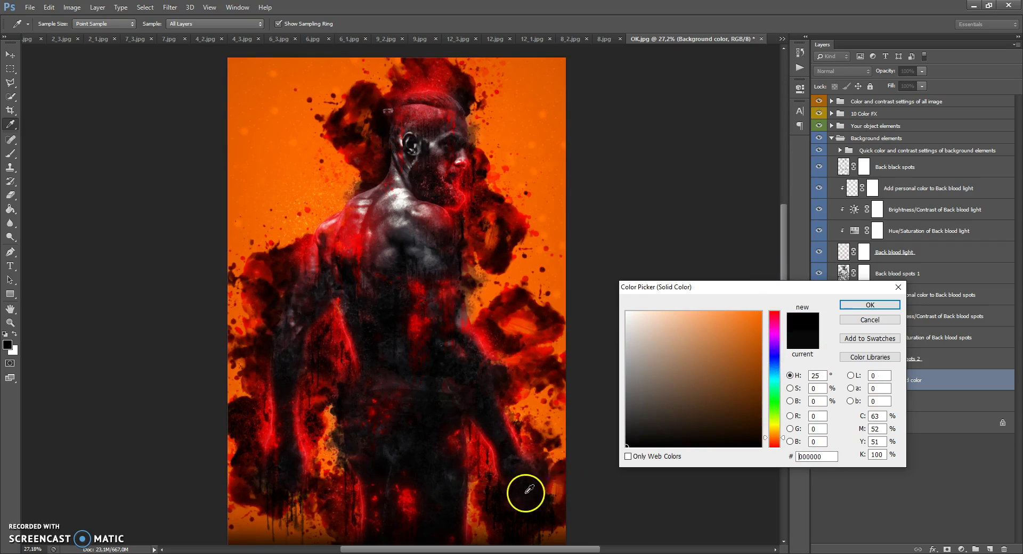
pyautogui.click(868, 305)
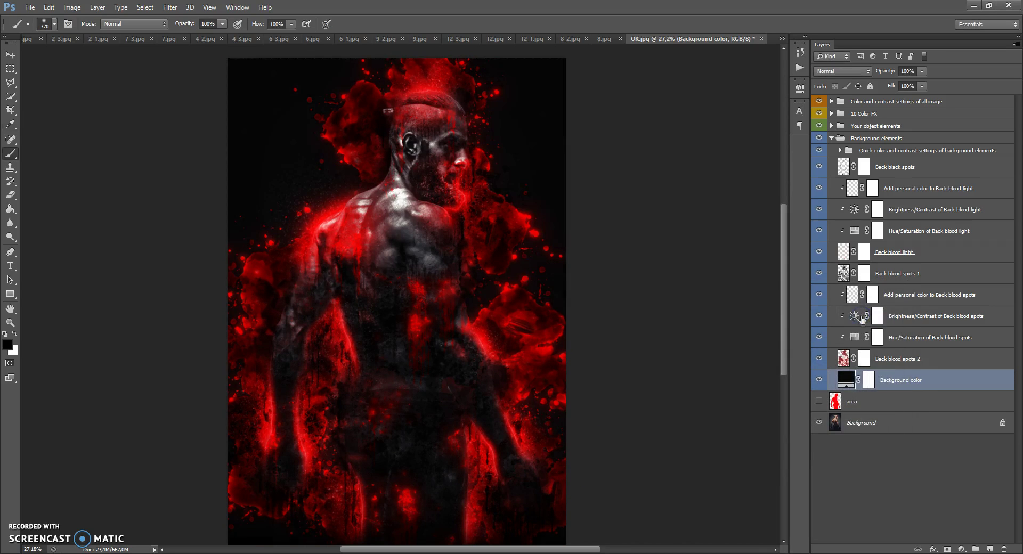
# Set the hue of the "Hue/Saturation of Back blood spots" adjustment to +125
pyautogui.click(846, 358)
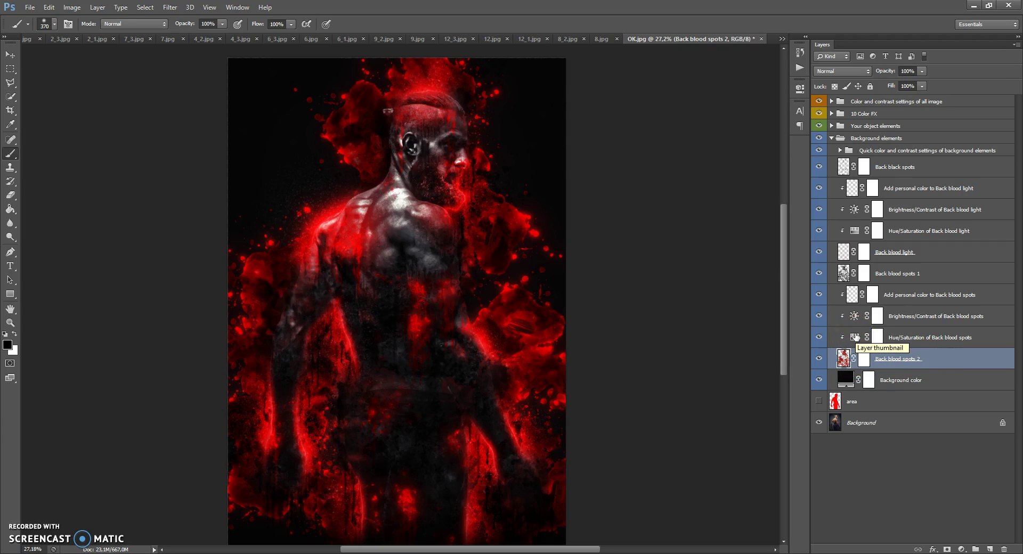
pyautogui.doubleClick(855, 337)
pyautogui.moveTo(708, 154); pyautogui.dragTo(760, 160)
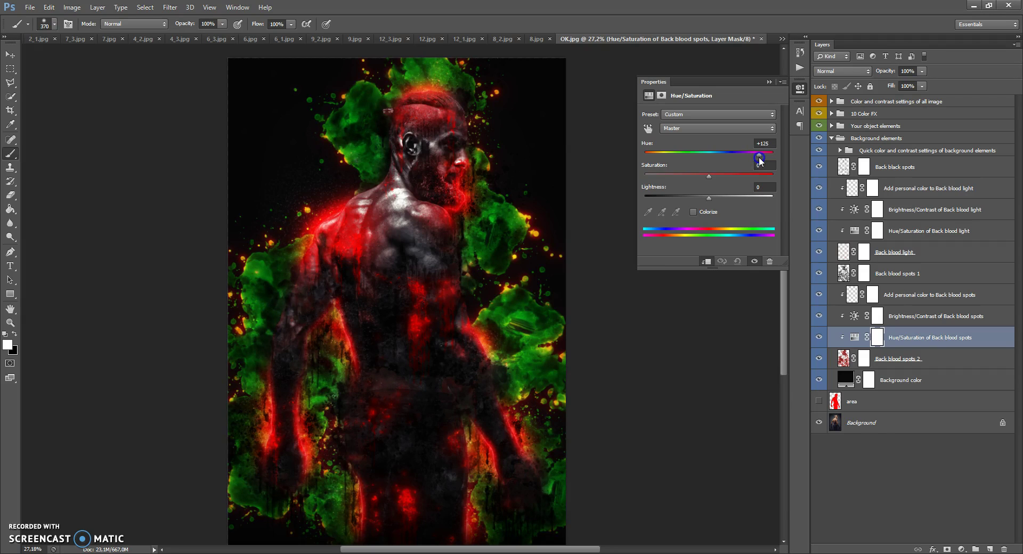
pyautogui.click(768, 82)
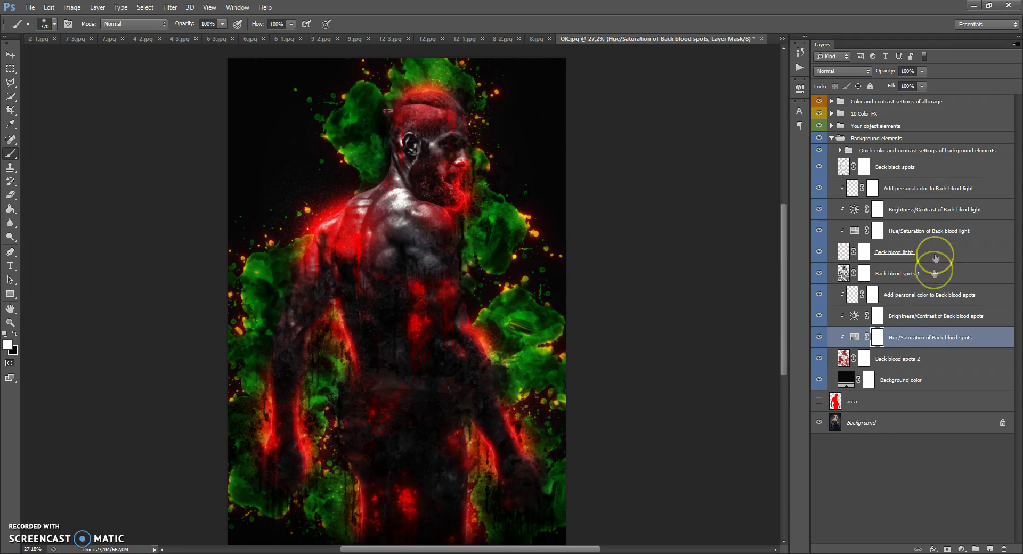
# Set the "Brightness/Contrast of Back blood spots" adjustment to brightness -43 and contrast 100
pyautogui.doubleClick(853, 318)
pyautogui.moveTo(707, 142)
pyautogui.mouseDown()
pyautogui.moveTo(758, 139)
pyautogui.moveTo(675, 148)
pyautogui.moveTo(698, 150)
pyautogui.mouseUp()
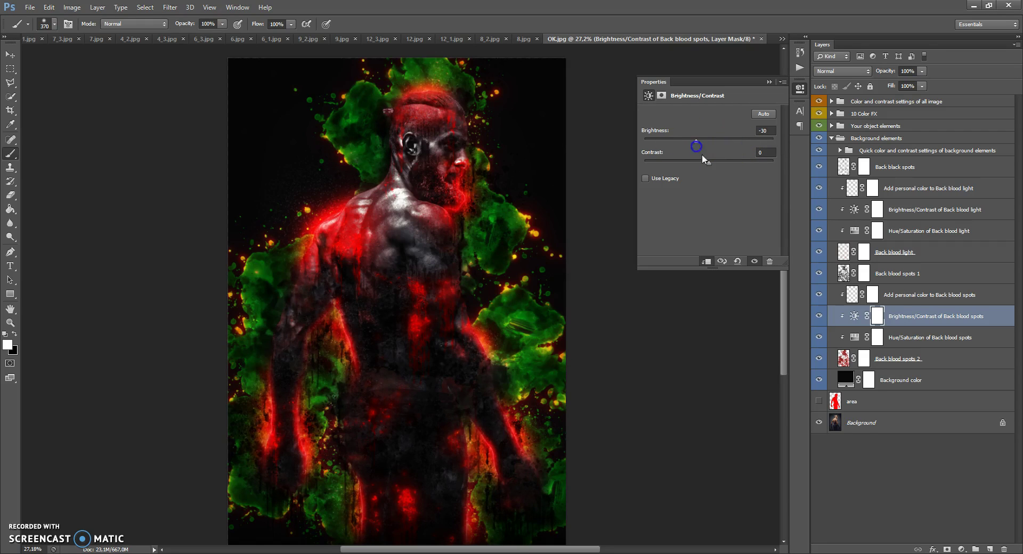
pyautogui.moveTo(696, 142)
pyautogui.mouseDown()
pyautogui.moveTo(735, 141)
pyautogui.moveTo(689, 142)
pyautogui.mouseUp()
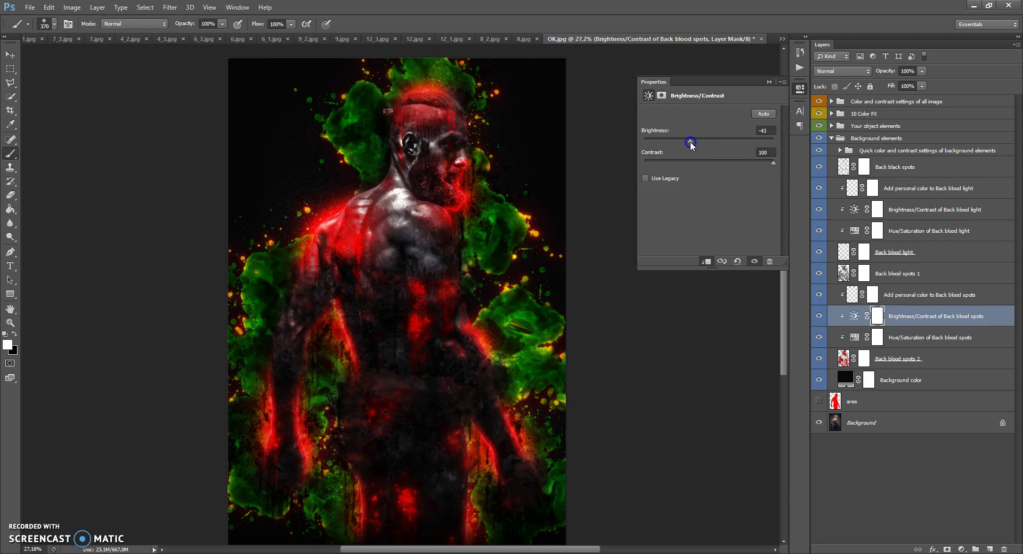
pyautogui.click(767, 80)
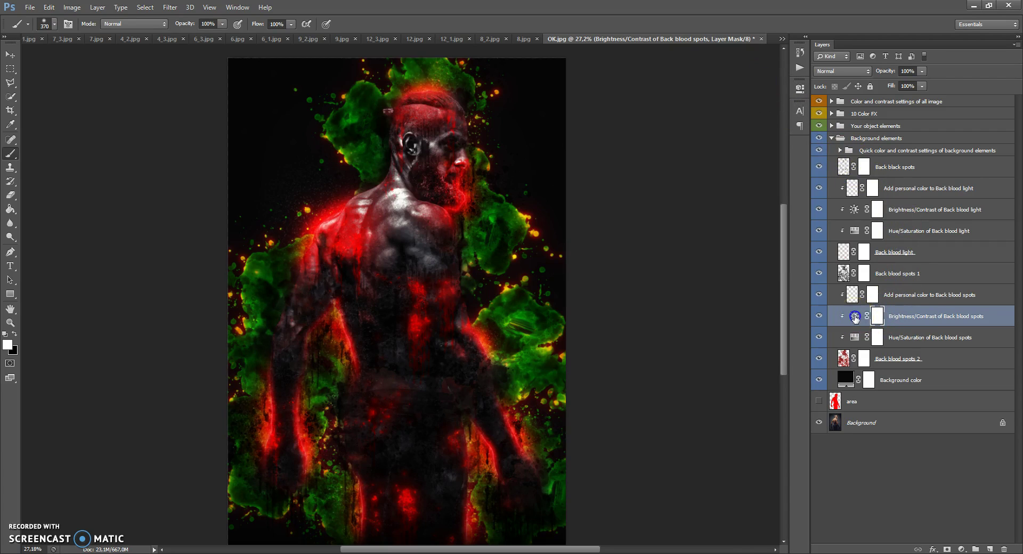
# Select the "Add personal color to Back blood spots" layer and set the foreground color to a bright magenta
pyautogui.click(852, 294)
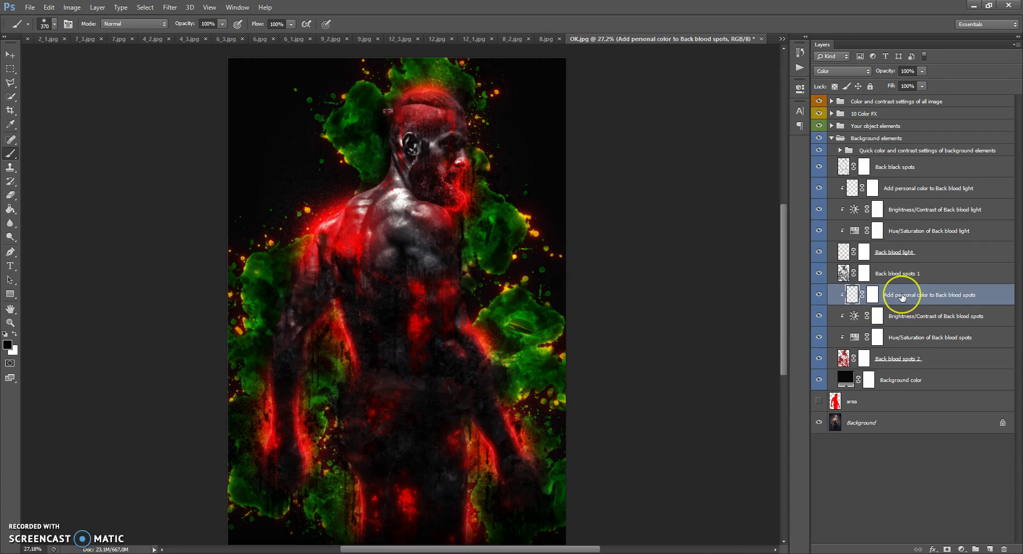
pyautogui.click(854, 294)
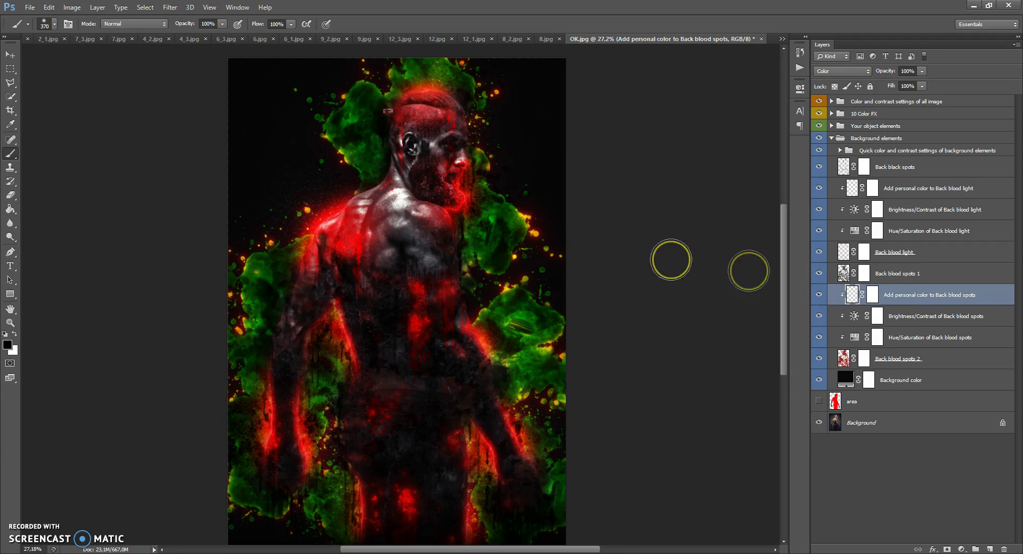
pyautogui.click(8, 346)
pyautogui.moveTo(747, 337)
pyautogui.mouseDown()
pyautogui.moveTo(769, 299)
pyautogui.moveTo(774, 375)
pyautogui.moveTo(774, 334)
pyautogui.mouseUp()
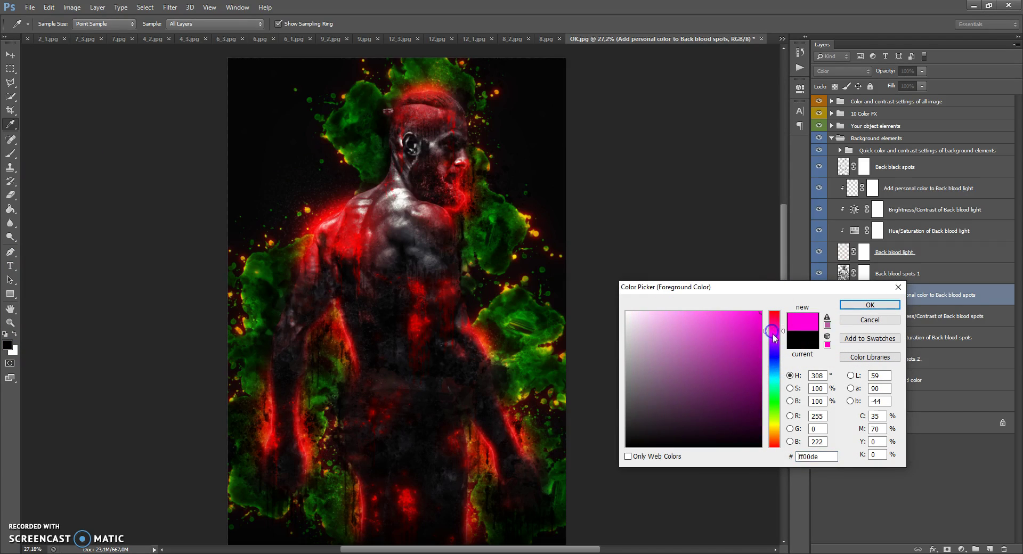
pyautogui.click(847, 306)
# Brush magenta over the blood spots around the man, compare the image with and without that layer, and leave it hidden
pyautogui.press('b')
pyautogui.moveTo(505, 183); pyautogui.dragTo(480, 222)
pyautogui.moveTo(375, 149)
pyautogui.mouseDown()
pyautogui.moveTo(342, 77)
pyautogui.moveTo(370, 75)
pyautogui.mouseUp()
pyautogui.moveTo(411, 209); pyautogui.dragTo(278, 410)
pyautogui.moveTo(456, 349)
pyautogui.mouseDown()
pyautogui.moveTo(566, 349)
pyautogui.moveTo(530, 383)
pyautogui.mouseUp()
pyautogui.moveTo(379, 475)
pyautogui.mouseDown()
pyautogui.moveTo(330, 483)
pyautogui.moveTo(334, 437)
pyautogui.moveTo(270, 347)
pyautogui.moveTo(270, 297)
pyautogui.moveTo(245, 295)
pyautogui.moveTo(279, 252)
pyautogui.mouseUp()
pyautogui.moveTo(434, 107)
pyautogui.mouseDown()
pyautogui.moveTo(435, 127)
pyautogui.moveTo(464, 103)
pyautogui.moveTo(507, 121)
pyautogui.moveTo(511, 139)
pyautogui.mouseUp()
pyautogui.click(818, 294)
pyautogui.click(818, 294)
pyautogui.click(819, 294)
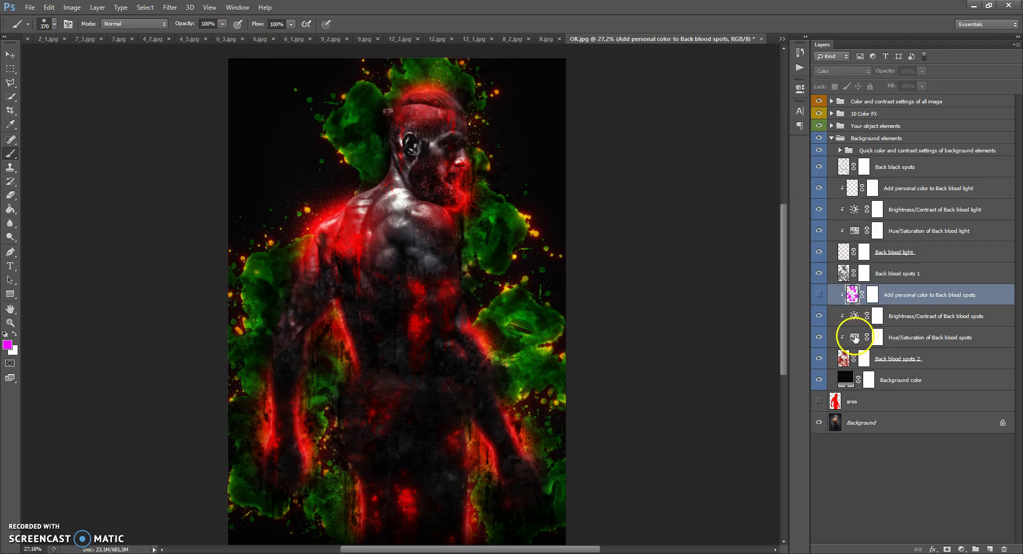
# Set the hue of the "Hue/Saturation of Back blood spots" adjustment to +45
pyautogui.doubleClick(855, 337)
pyautogui.moveTo(758, 155); pyautogui.dragTo(737, 156)
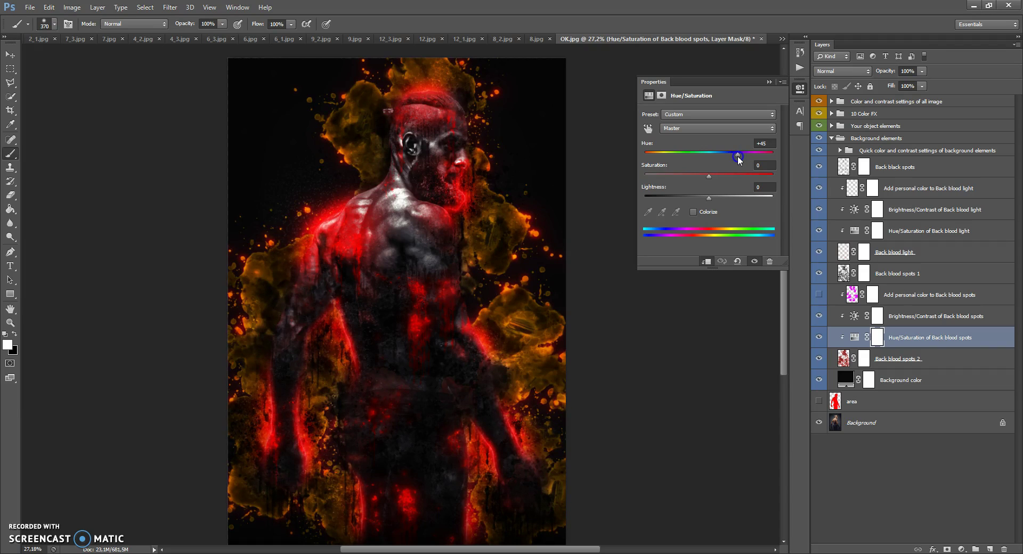
pyautogui.click(769, 82)
# Set the hue of the "Hue/Saturation of Back blood light" adjustment to +34
pyautogui.click(851, 297)
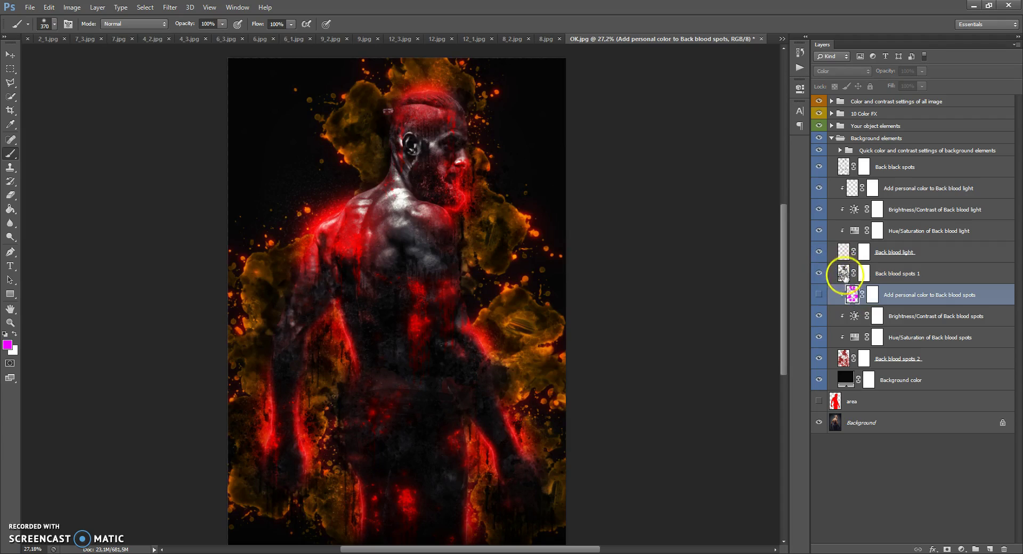
pyautogui.click(847, 250)
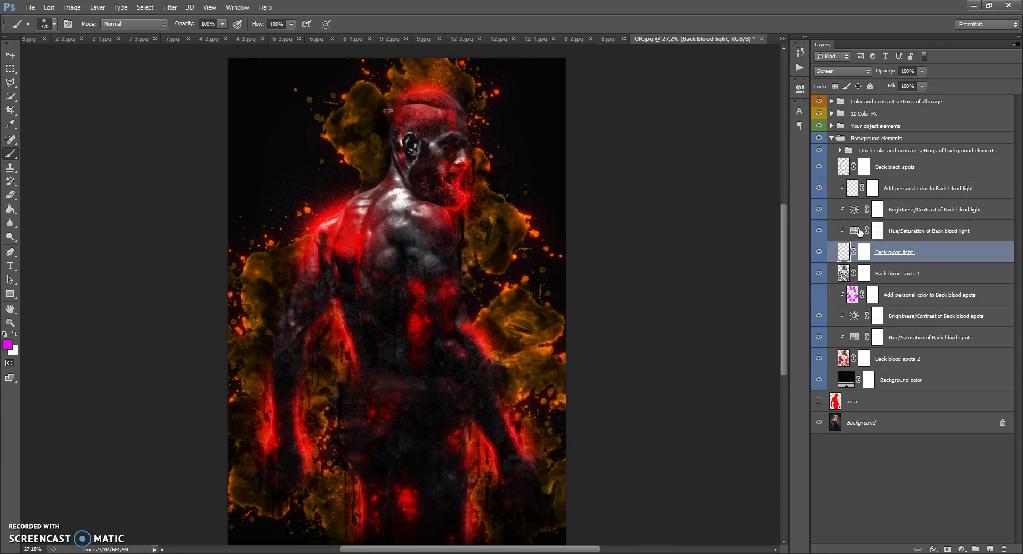
pyautogui.doubleClick(859, 232)
pyautogui.moveTo(711, 155); pyautogui.dragTo(731, 157)
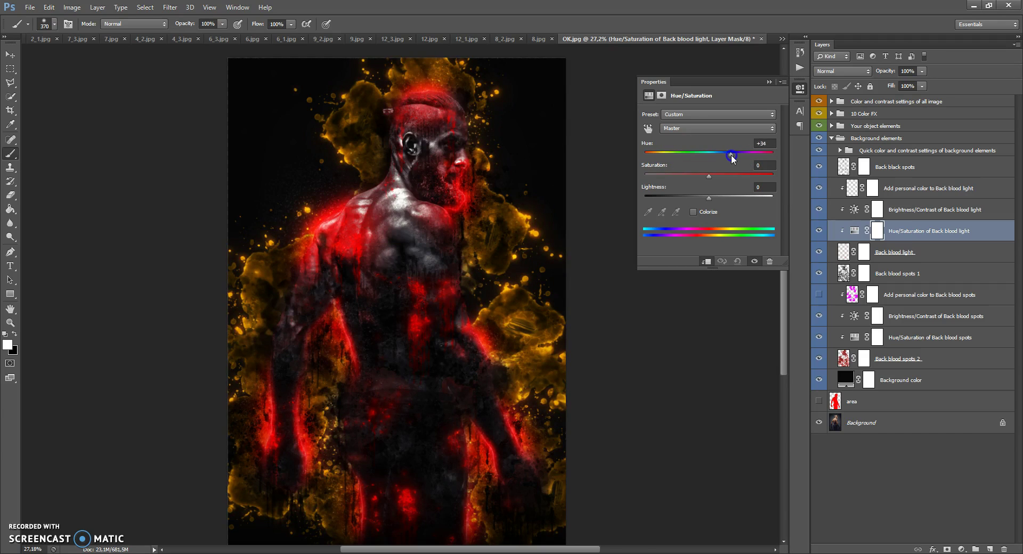
pyautogui.click(769, 82)
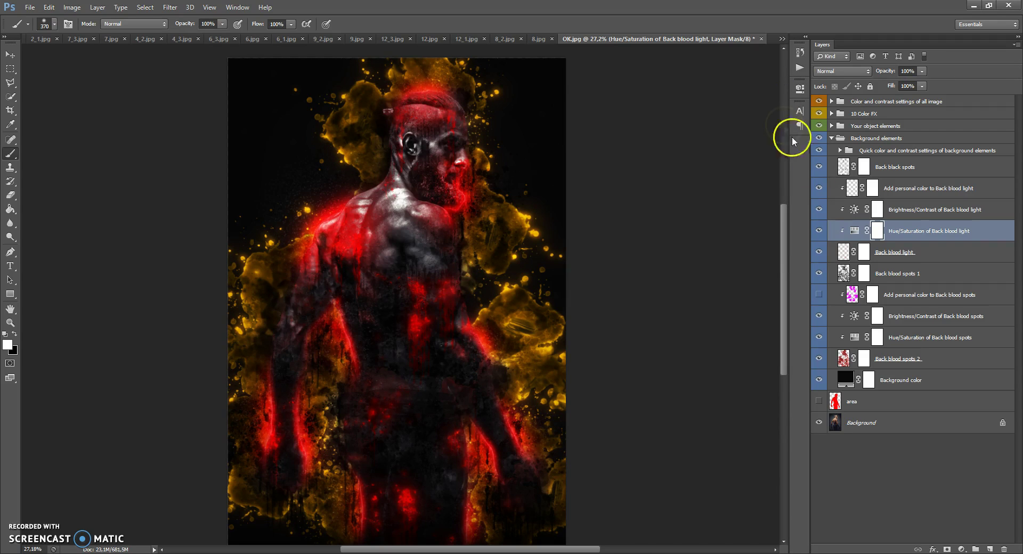
# Try a brightness of -105 on the "Brightness/Contrast of Back blood light" adjustment and set it to 4
pyautogui.doubleClick(852, 209)
pyautogui.click(709, 142)
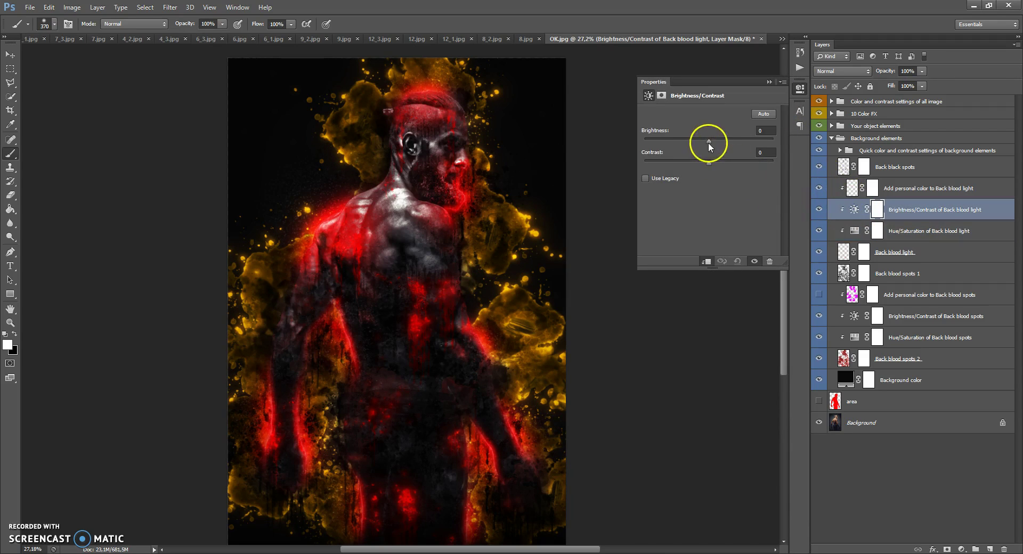
pyautogui.click(663, 144)
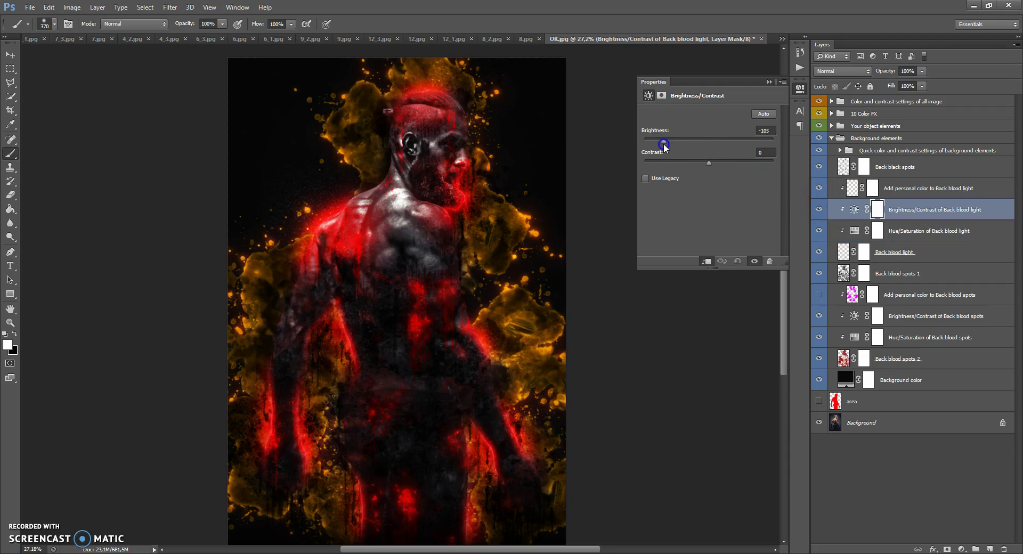
pyautogui.moveTo(714, 145); pyautogui.dragTo(710, 143)
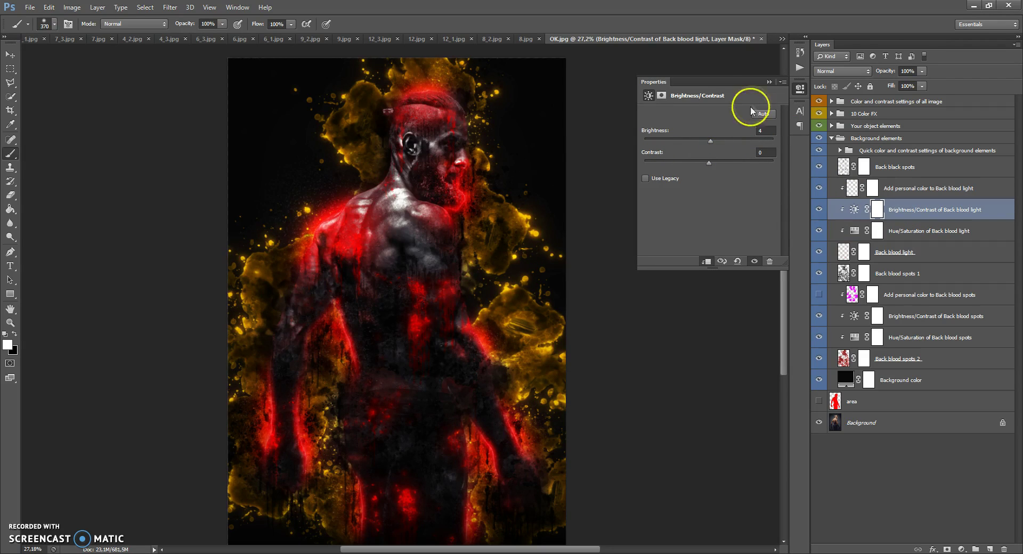
pyautogui.click(767, 83)
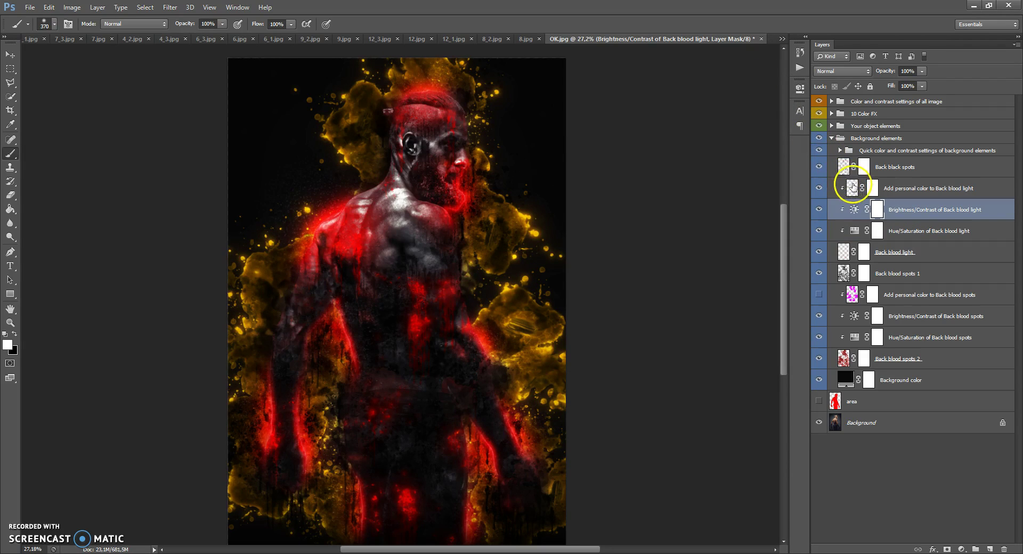
# Brush magenta over the glowing background particles on the "Add personal color to Back blood light" layer and compare it hidden and shown
pyautogui.click(899, 190)
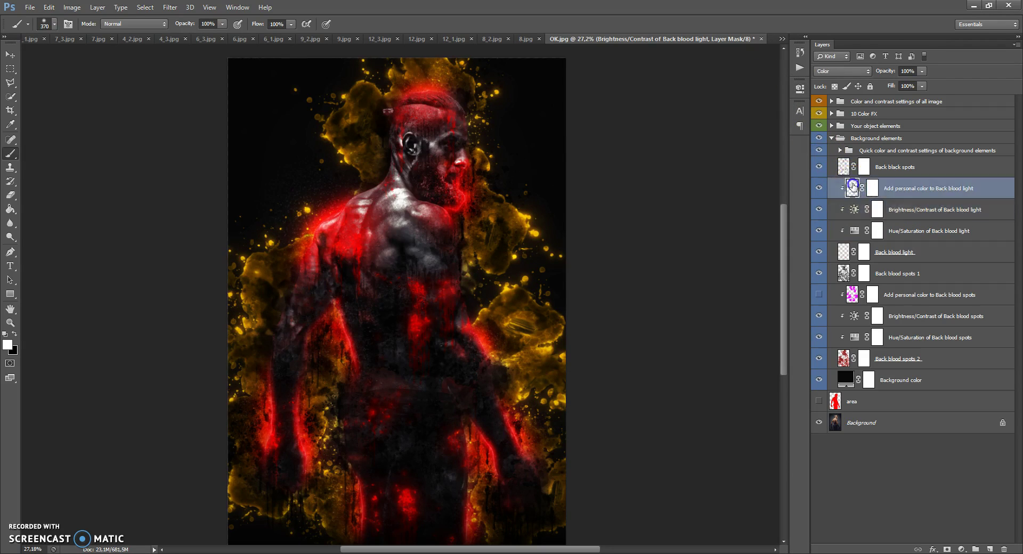
pyautogui.click(932, 190)
pyautogui.click(902, 192)
pyautogui.click(852, 188)
pyautogui.moveTo(486, 169)
pyautogui.mouseDown()
pyautogui.moveTo(461, 72)
pyautogui.moveTo(375, 79)
pyautogui.moveTo(345, 127)
pyautogui.moveTo(335, 177)
pyautogui.moveTo(268, 282)
pyautogui.moveTo(511, 311)
pyautogui.moveTo(551, 349)
pyautogui.moveTo(515, 356)
pyautogui.moveTo(493, 401)
pyautogui.moveTo(547, 447)
pyautogui.moveTo(491, 431)
pyautogui.moveTo(353, 437)
pyautogui.moveTo(316, 478)
pyautogui.moveTo(330, 426)
pyautogui.moveTo(302, 472)
pyautogui.moveTo(243, 514)
pyautogui.moveTo(274, 265)
pyautogui.mouseUp()
pyautogui.click(819, 188)
pyautogui.click(821, 187)
pyautogui.click(821, 188)
pyautogui.click(820, 187)
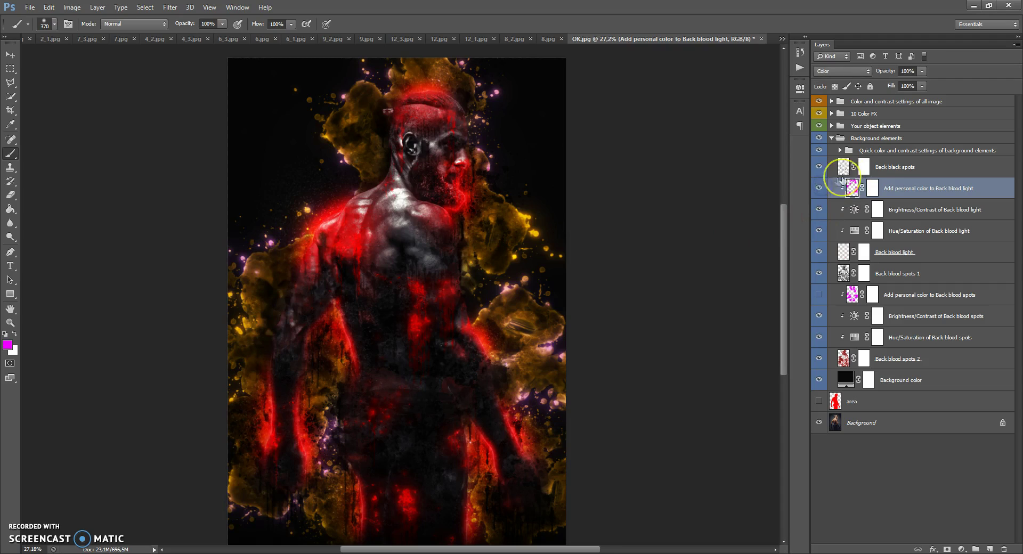
# In the "Quick color and contrast settings of background elements" group, set the hue of "Hue/Saturation of background elements" to +170
pyautogui.click(848, 150)
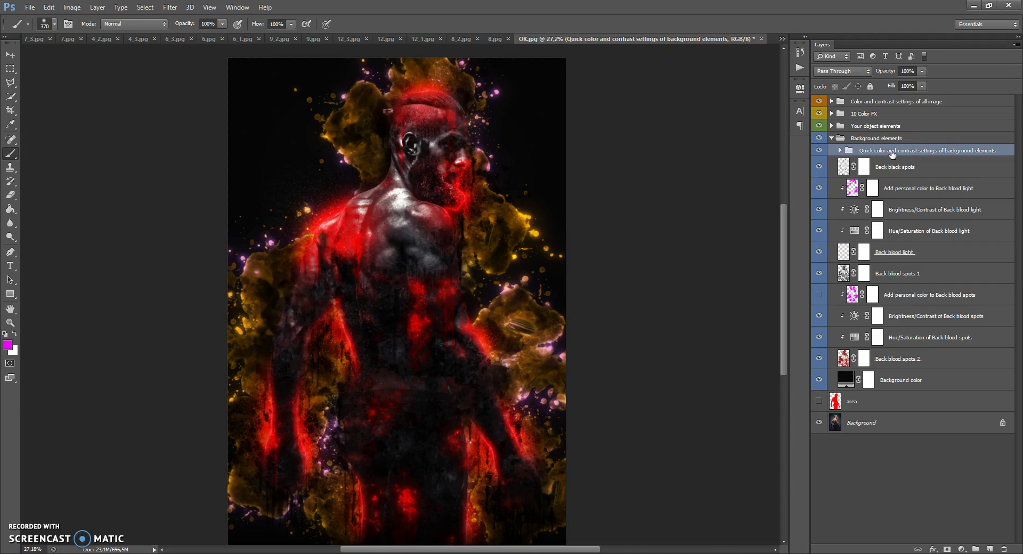
pyautogui.click(840, 150)
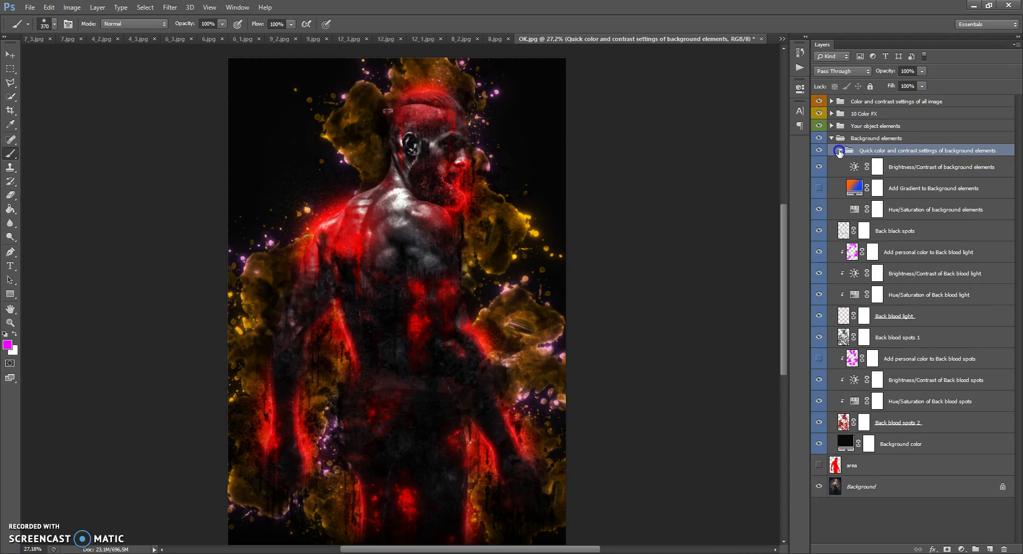
pyautogui.click(854, 209)
pyautogui.click(757, 166)
pyautogui.click(706, 154)
pyautogui.moveTo(707, 154); pyautogui.dragTo(770, 159)
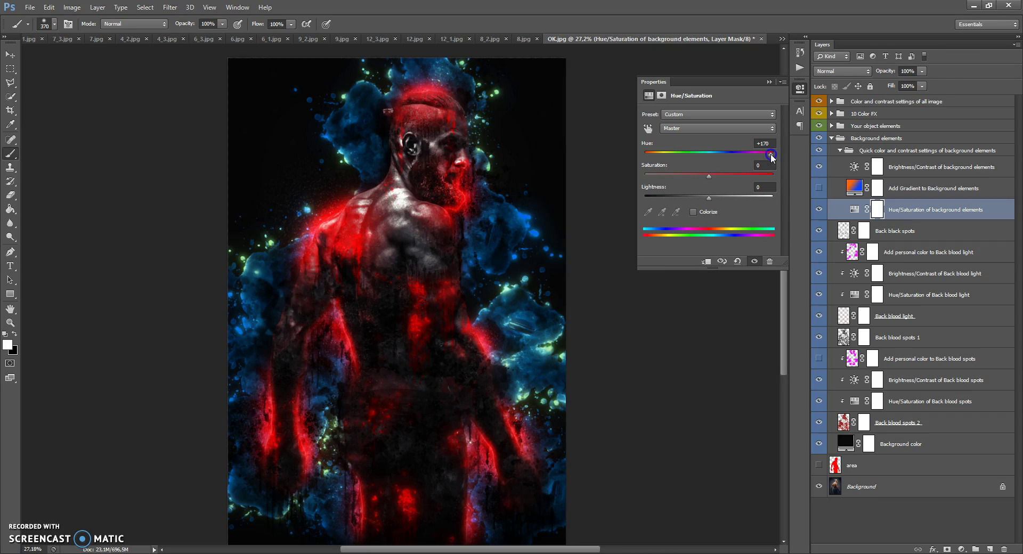
pyautogui.click(768, 82)
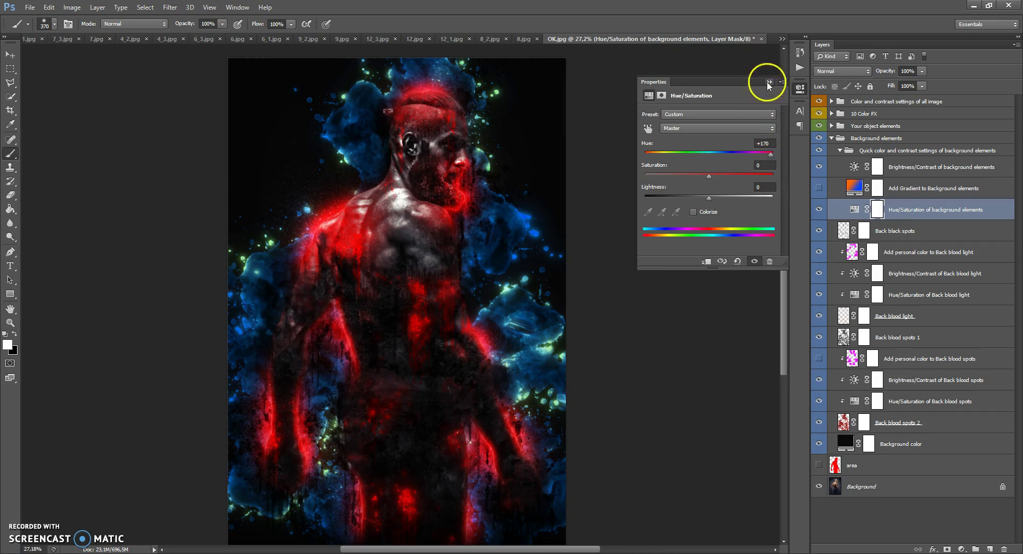
# Show the "Add Gradient to Background elements" layer and change the orange stop of its gradient to green 3cff00
pyautogui.click(853, 189)
pyautogui.click(818, 188)
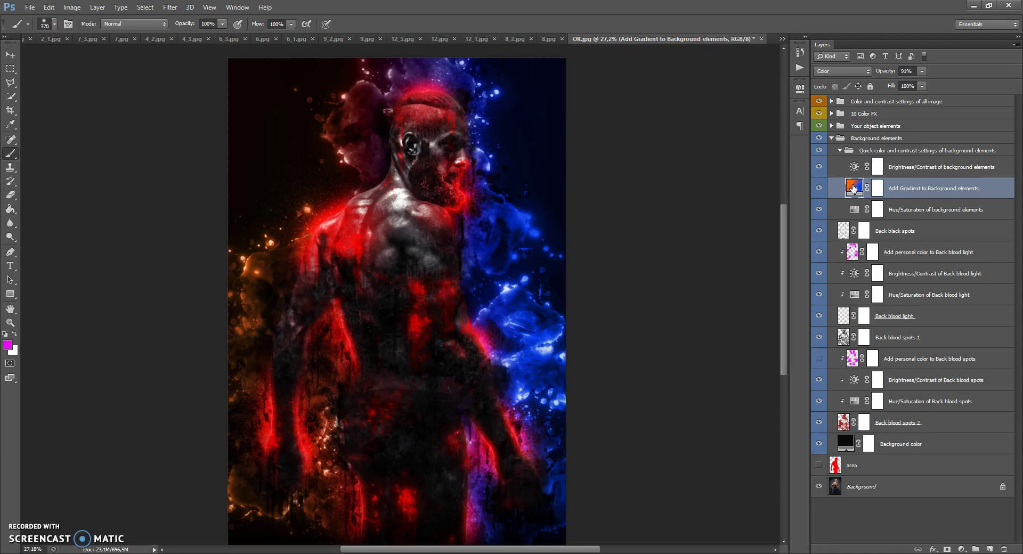
pyautogui.doubleClick(853, 187)
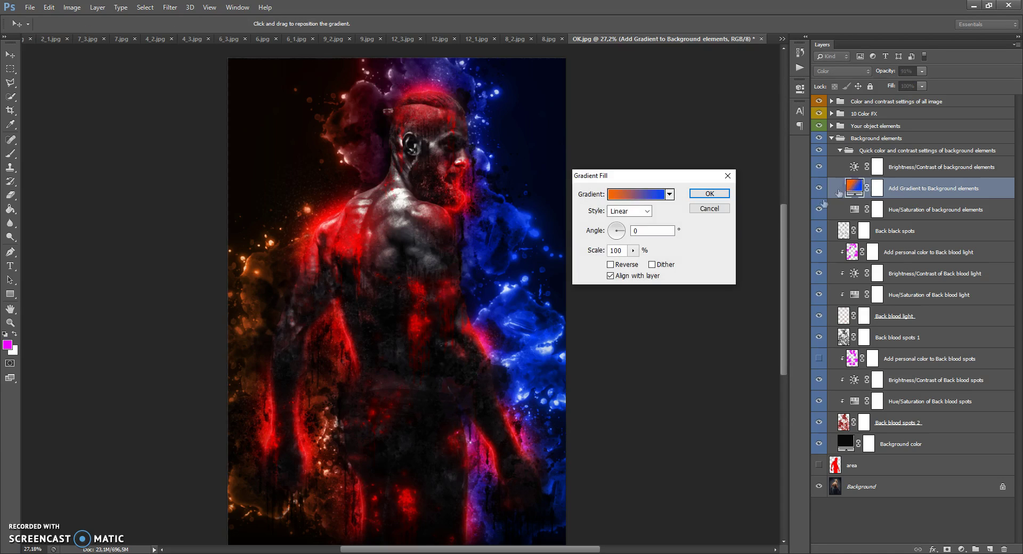
pyautogui.click(634, 198)
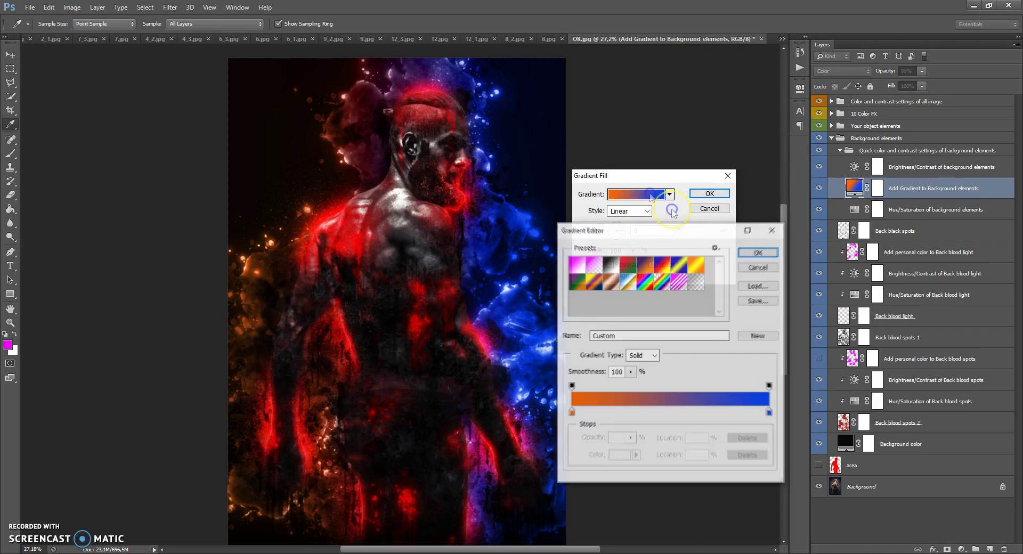
pyautogui.doubleClick(571, 413)
pyautogui.click(774, 326)
pyautogui.click(774, 357)
pyautogui.click(774, 389)
pyautogui.moveTo(779, 419); pyautogui.dragTo(773, 398)
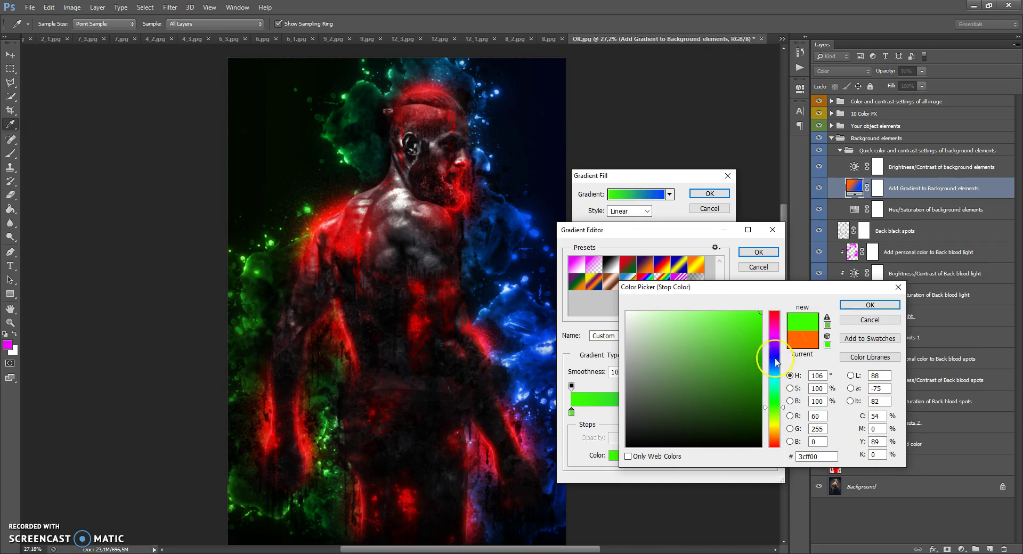
pyautogui.click(869, 305)
pyautogui.click(758, 252)
# Try repositioning the gradient on the canvas, set its angle to -68,96 and scale to 80%, and hide the gradient layer
pyautogui.moveTo(428, 293); pyautogui.dragTo(427, 293)
pyautogui.moveTo(525, 289); pyautogui.dragTo(529, 290)
pyautogui.moveTo(448, 295); pyautogui.dragTo(228, 296)
pyautogui.moveTo(350, 297); pyautogui.dragTo(423, 297)
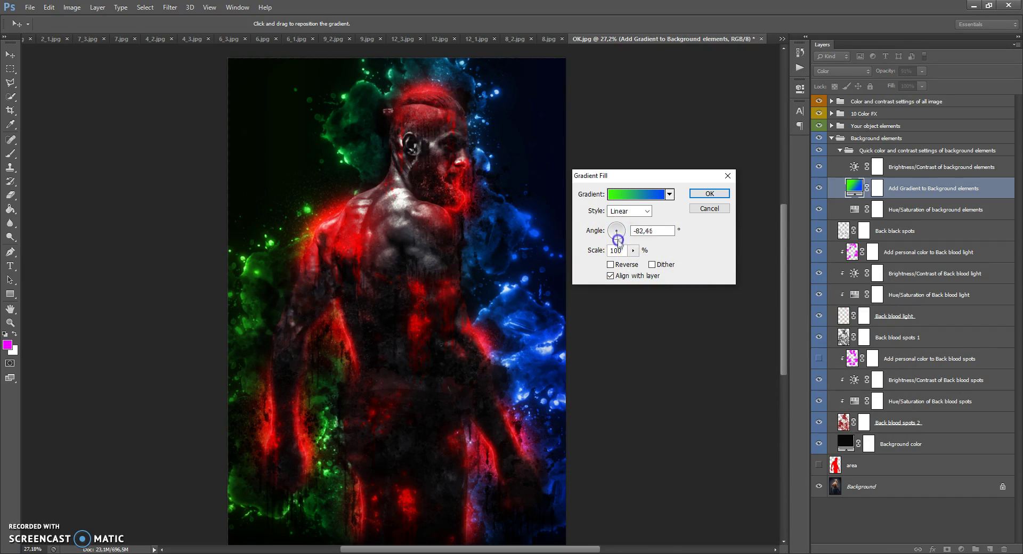
pyautogui.click(633, 250)
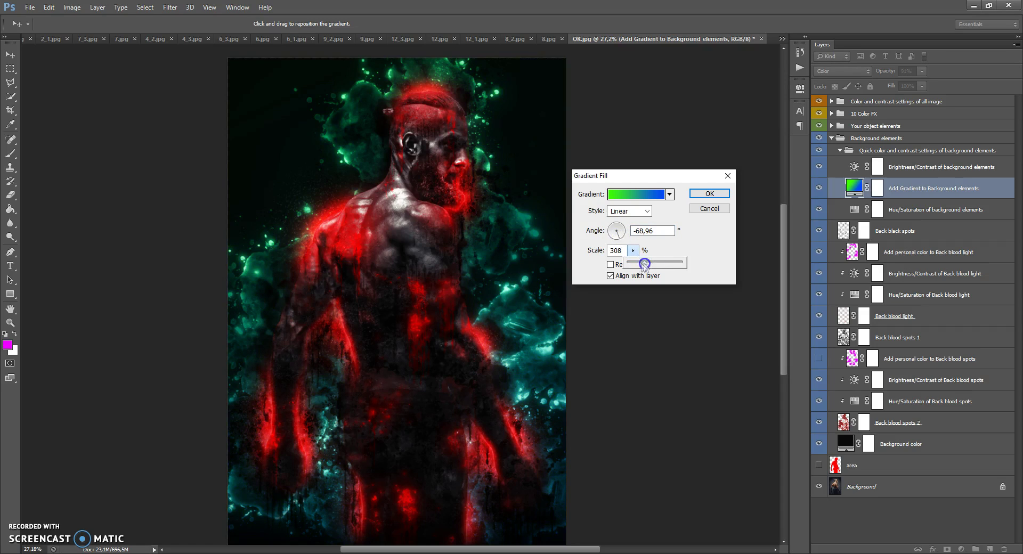
pyautogui.click(709, 194)
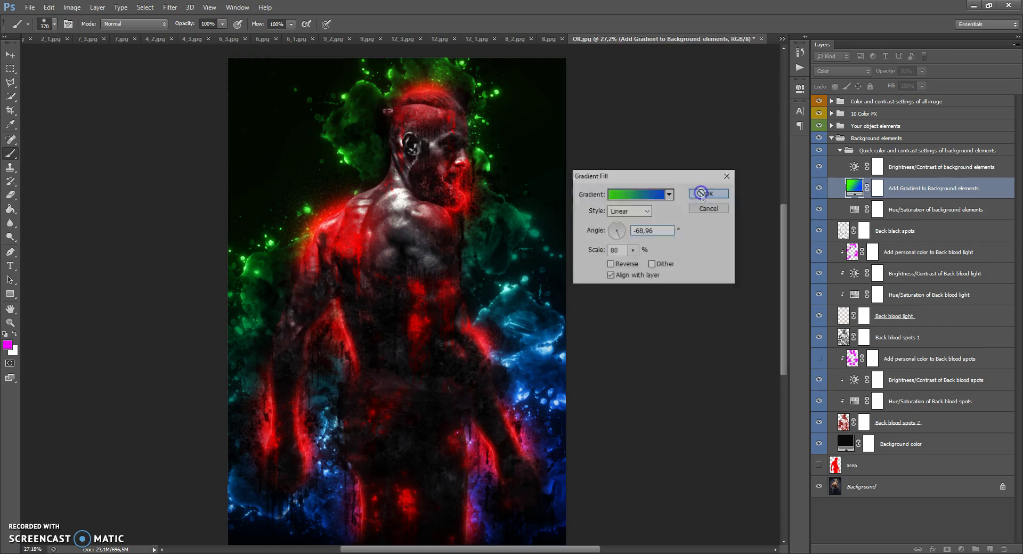
pyautogui.click(820, 188)
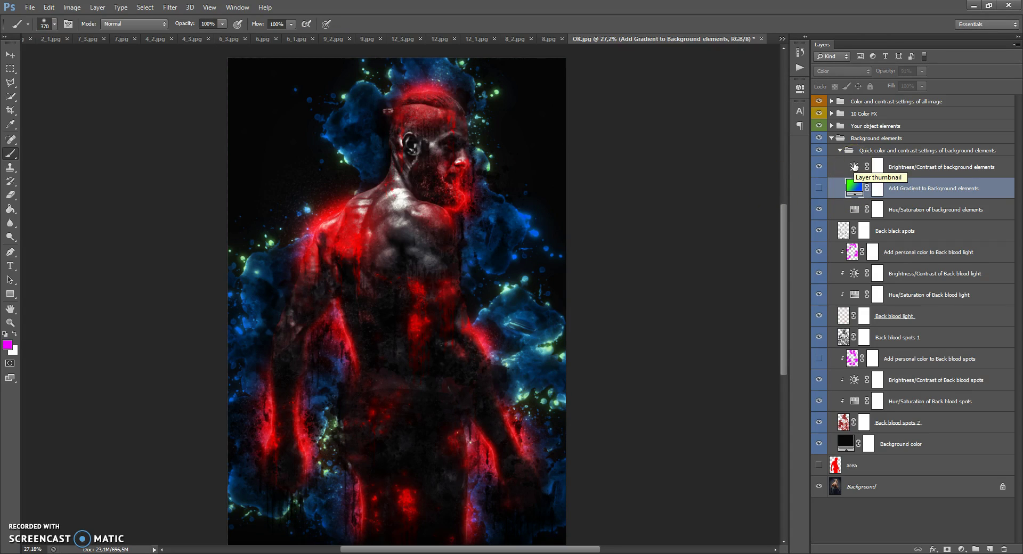
# Try a higher brightness on "Brightness/Contrast of background elements", set it to 1 and collapse the "Background elements" group
pyautogui.doubleClick(854, 166)
pyautogui.moveTo(729, 138); pyautogui.dragTo(769, 136)
pyautogui.moveTo(760, 140); pyautogui.dragTo(714, 143)
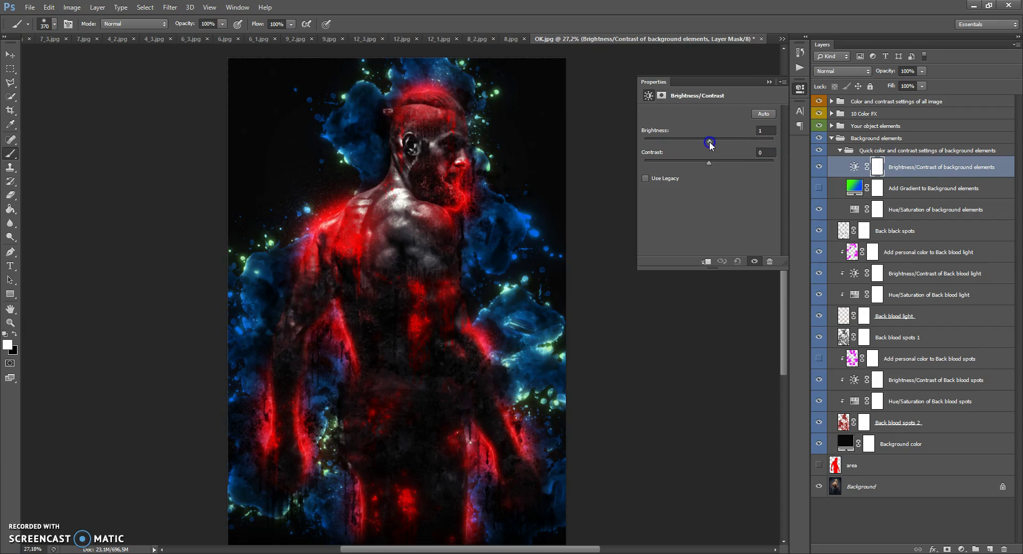
pyautogui.click(770, 81)
pyautogui.click(839, 149)
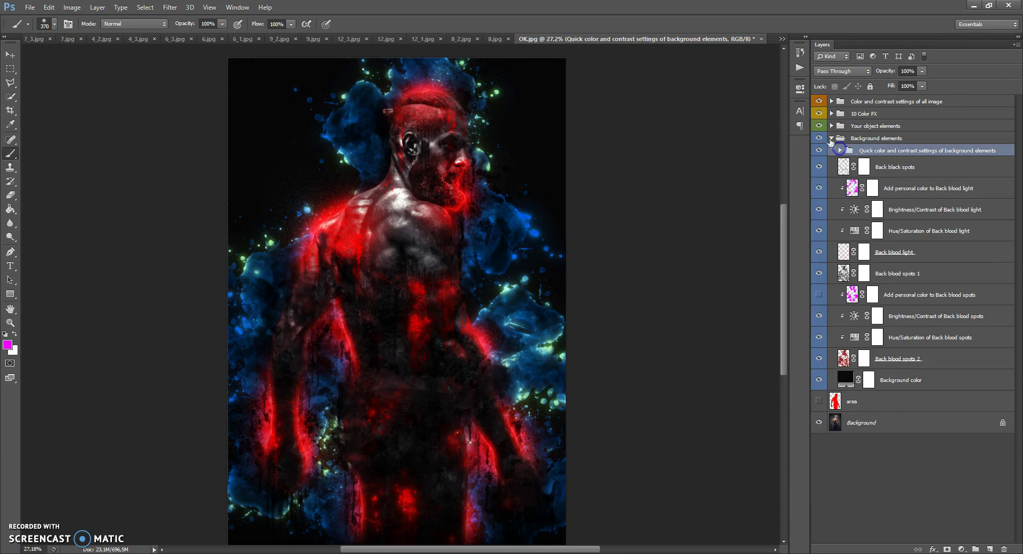
pyautogui.click(831, 138)
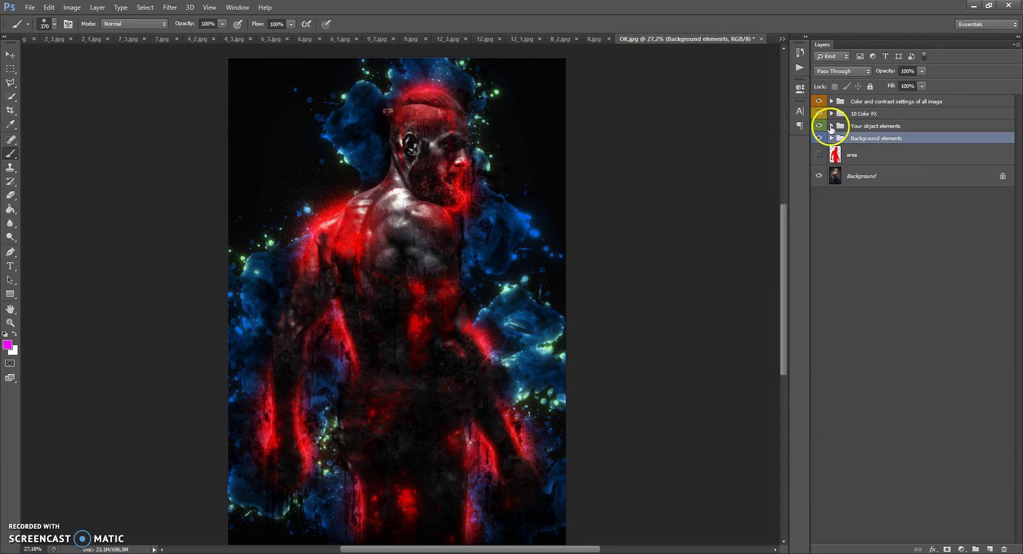
# Expand "Your object elements" and look through its subgroups from "Blood area on object and back light" to "Color correction and dark gradient at the bottom"
pyautogui.click(831, 126)
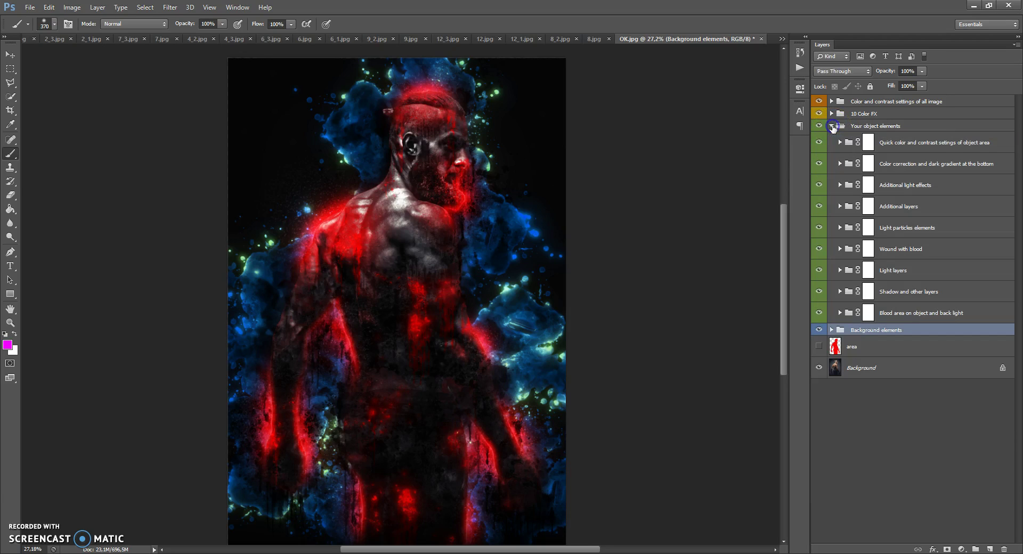
pyautogui.click(849, 312)
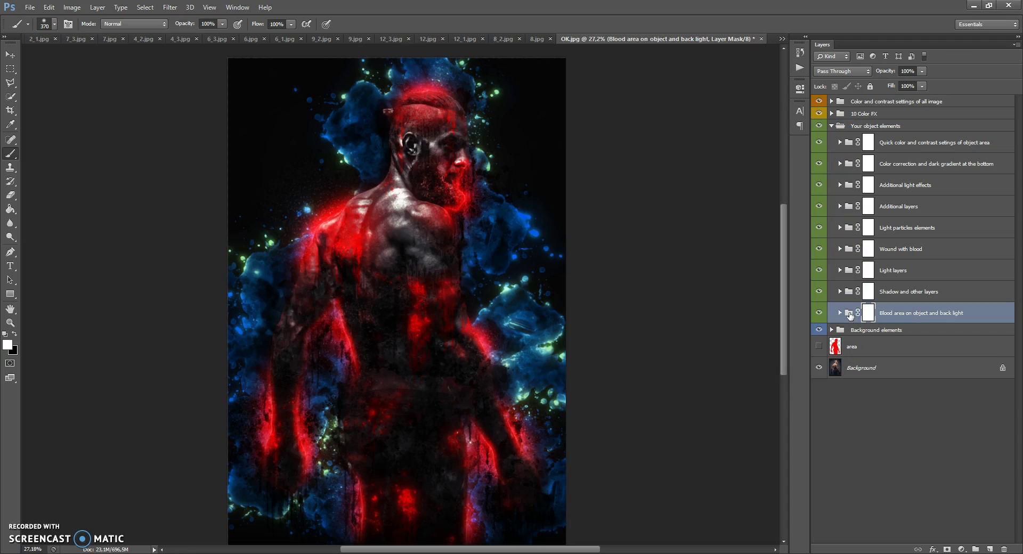
pyautogui.click(849, 291)
pyautogui.click(848, 270)
pyautogui.click(848, 249)
pyautogui.click(847, 226)
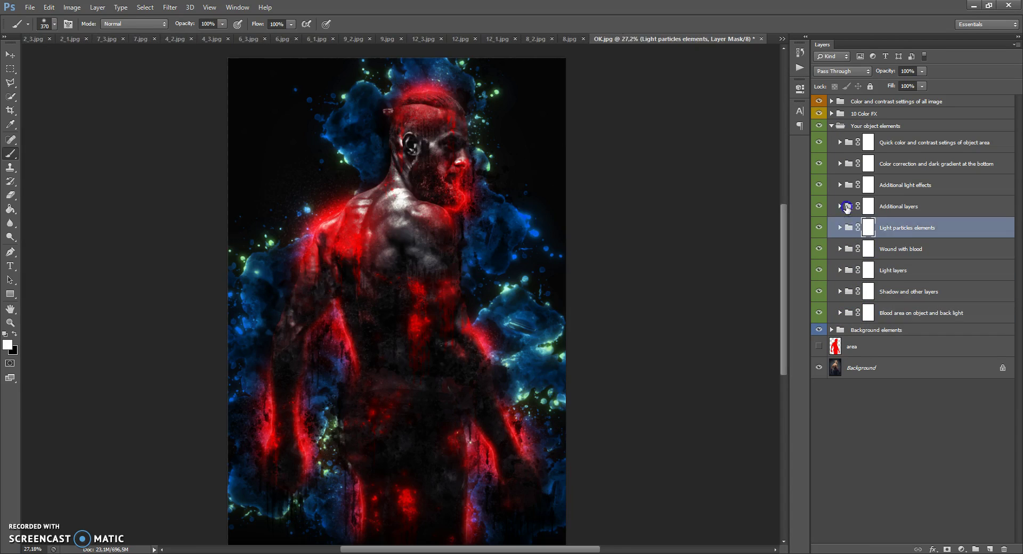
pyautogui.click(848, 206)
pyautogui.click(849, 182)
pyautogui.click(844, 165)
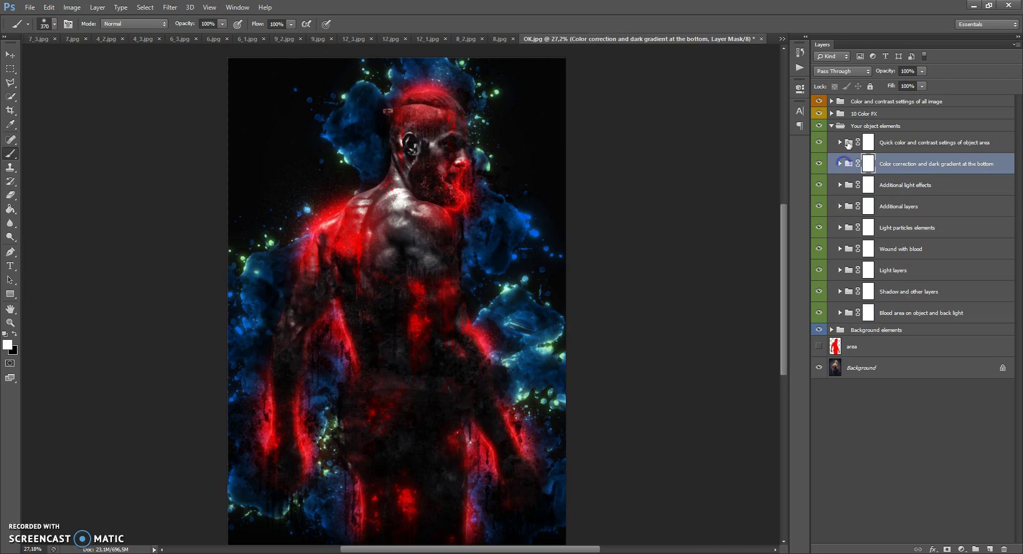
# In the "Blood area on object and back light" group, set the hue of "Hue/Saturation of Object back light" to -168
pyautogui.click(840, 314)
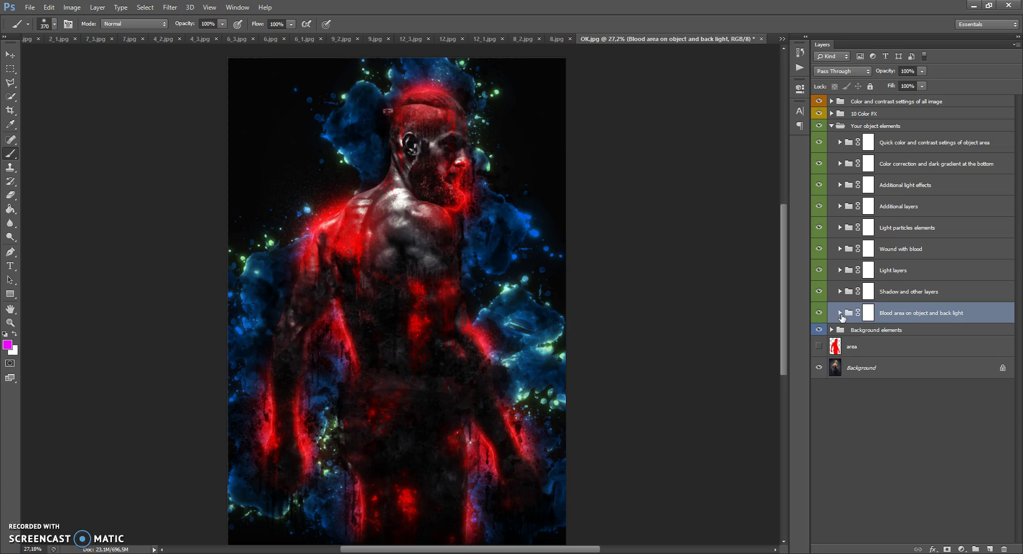
pyautogui.click(840, 314)
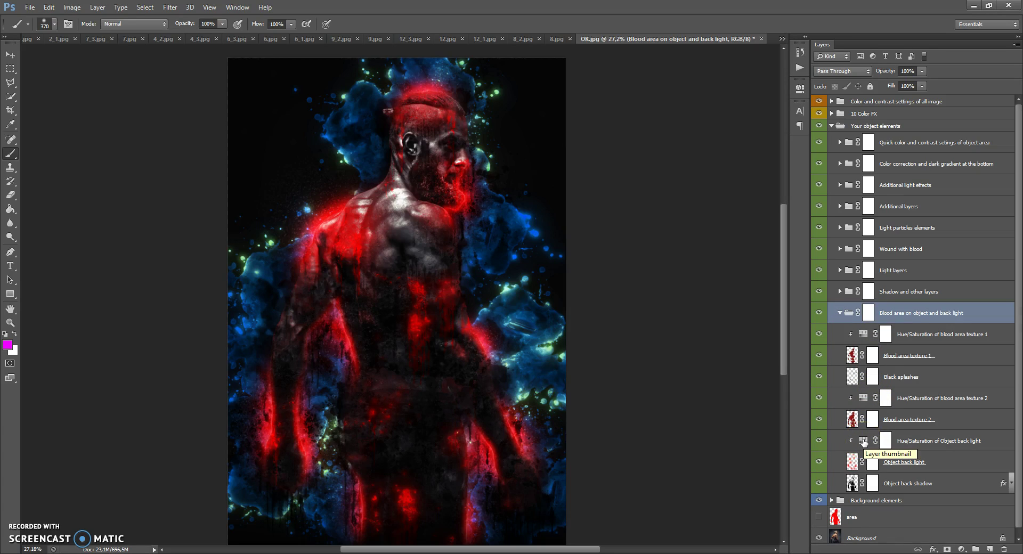
pyautogui.click(863, 441)
pyautogui.doubleClick(862, 441)
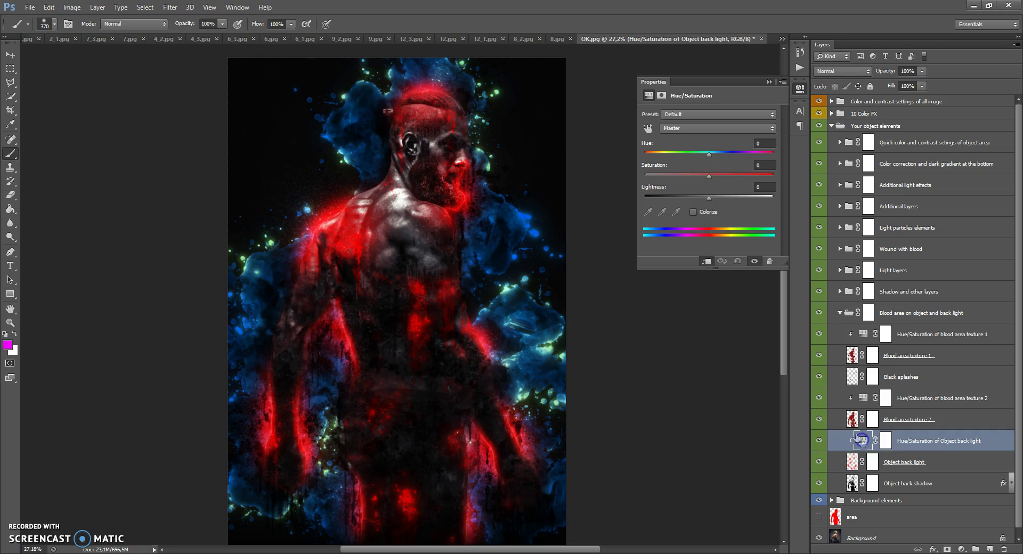
pyautogui.moveTo(718, 156); pyautogui.dragTo(649, 155)
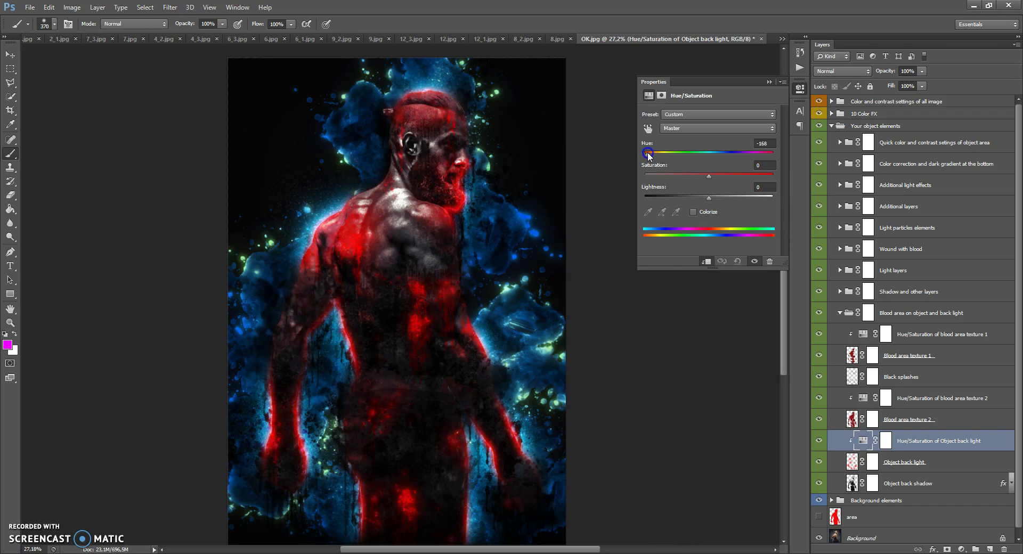
pyautogui.click(769, 81)
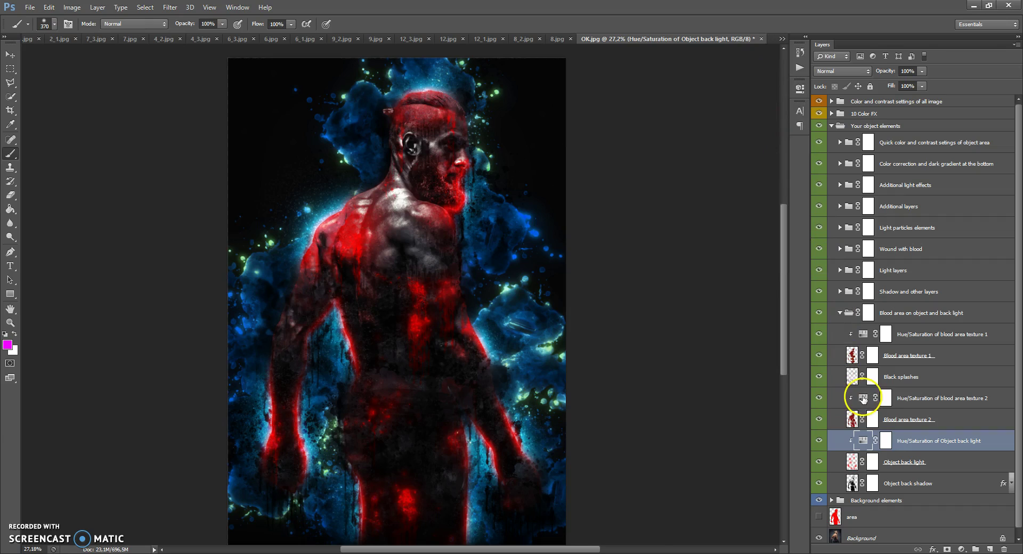
# Set the hue of the "Hue/Saturation of blood area texture 2" adjustment to -137
pyautogui.click(863, 398)
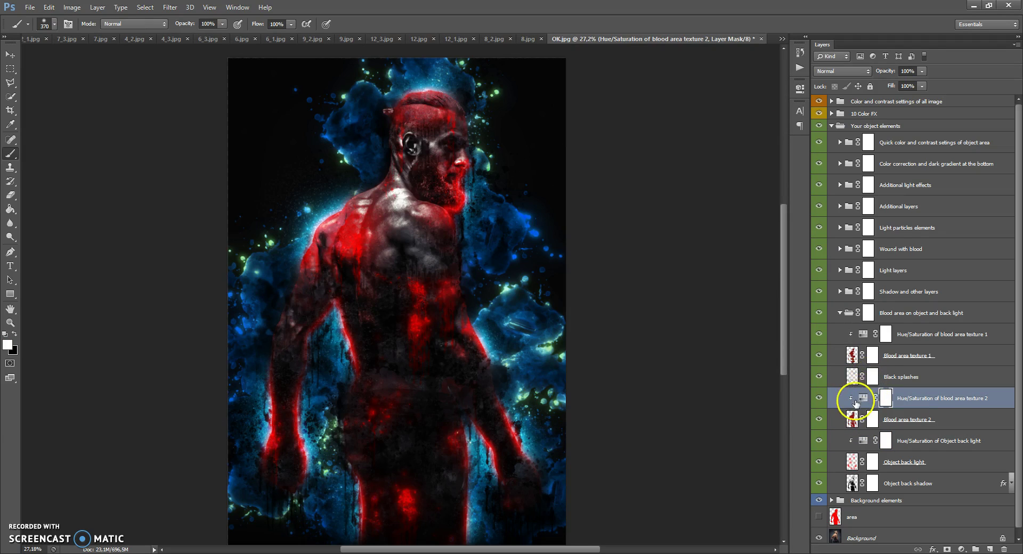
pyautogui.doubleClick(863, 398)
pyautogui.moveTo(708, 154); pyautogui.dragTo(657, 165)
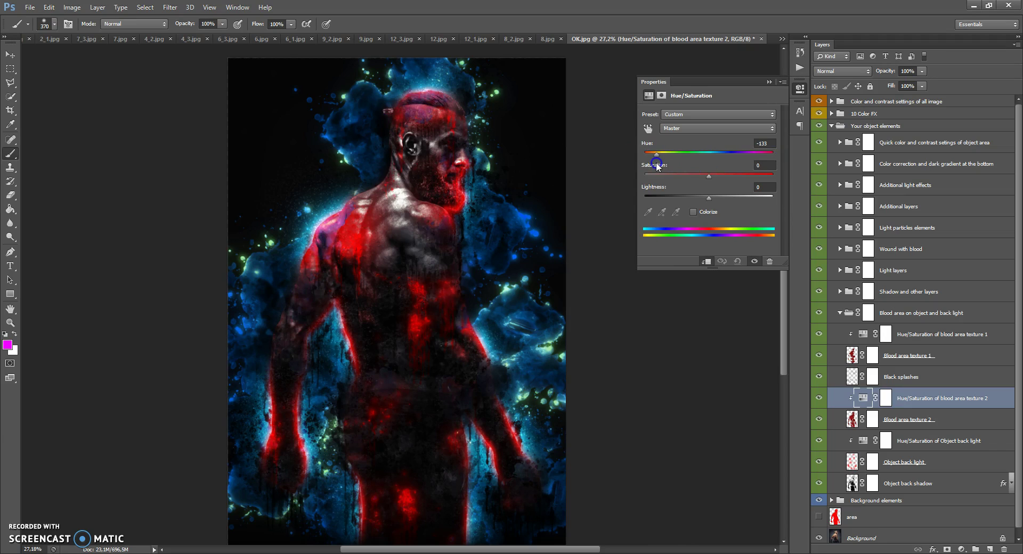
pyautogui.click(769, 82)
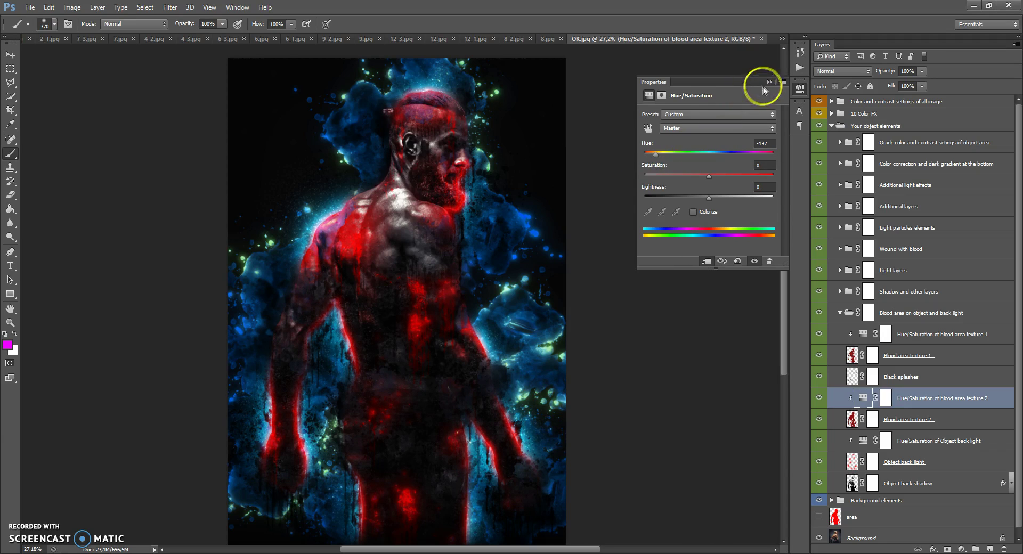
# Set the hue of "Hue/Saturation of blood area texture 1" to -131 and collapse the "Blood area on object and back light" group
pyautogui.doubleClick(864, 334)
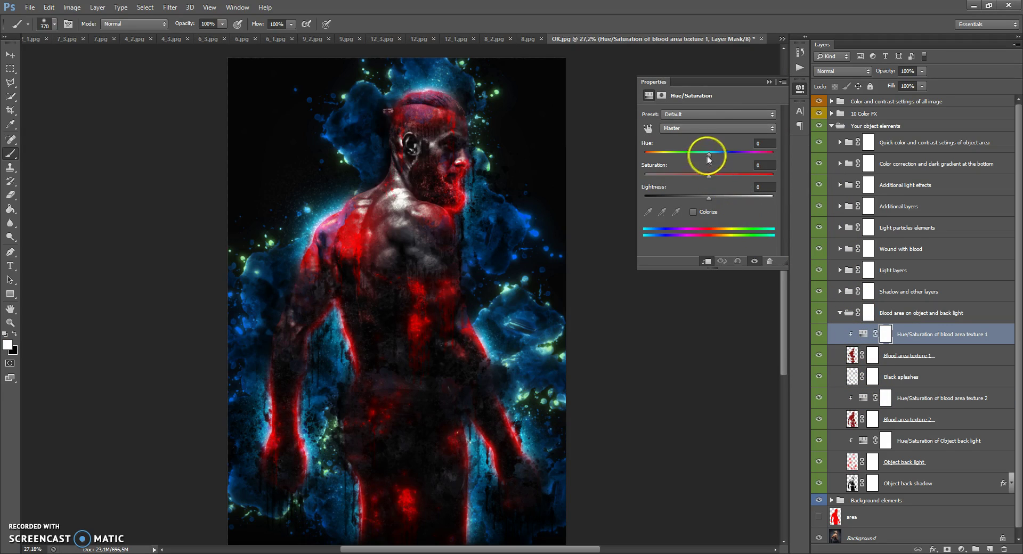
pyautogui.moveTo(726, 154); pyautogui.dragTo(655, 165)
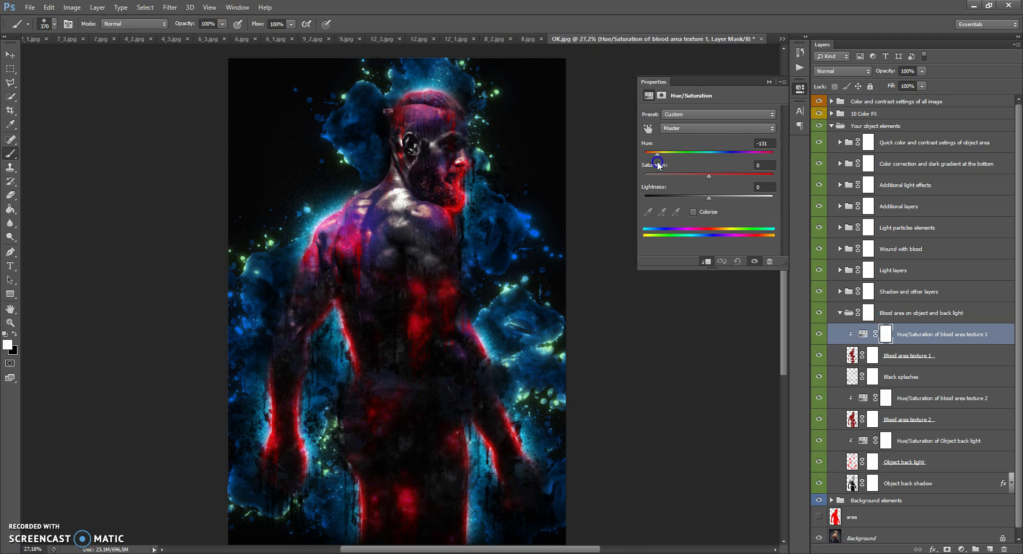
pyautogui.click(769, 82)
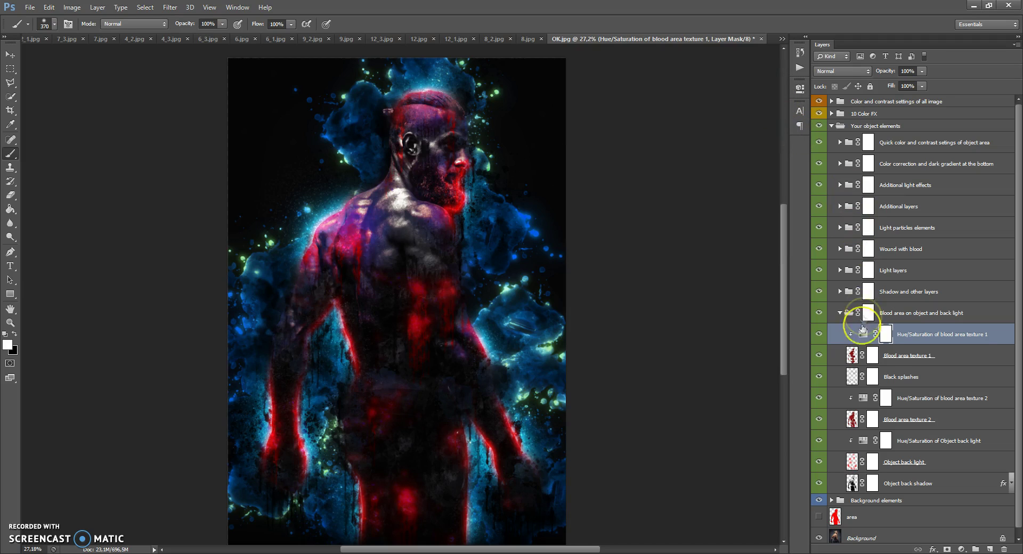
pyautogui.click(840, 312)
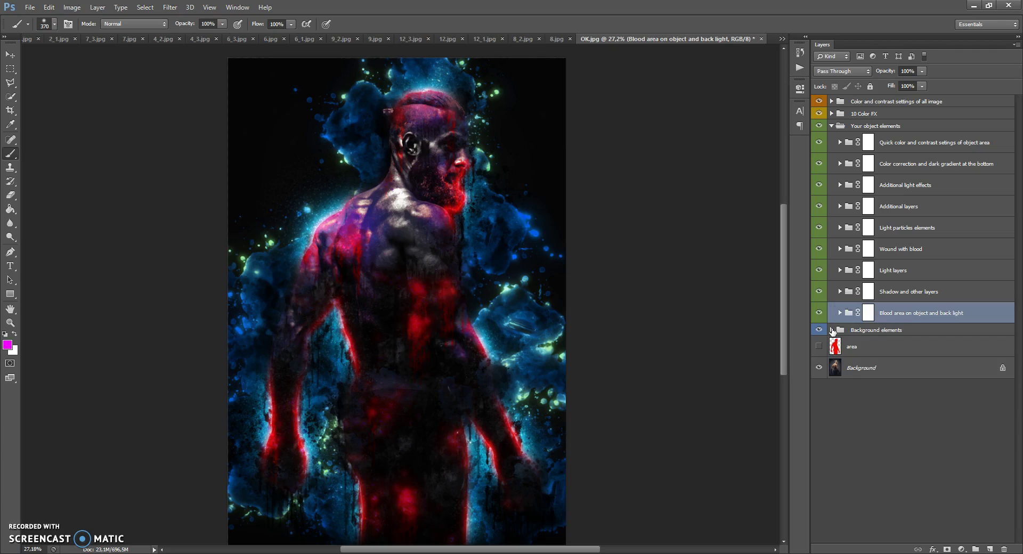
# In "Background elements", set the hue of "Hue/Saturation of Back blood light" to -180 and hide "Add personal color to Back blood light"
pyautogui.click(833, 330)
pyautogui.scroll(-1, 853, 397)
pyautogui.doubleClick(854, 397)
pyautogui.moveTo(727, 158); pyautogui.dragTo(631, 155)
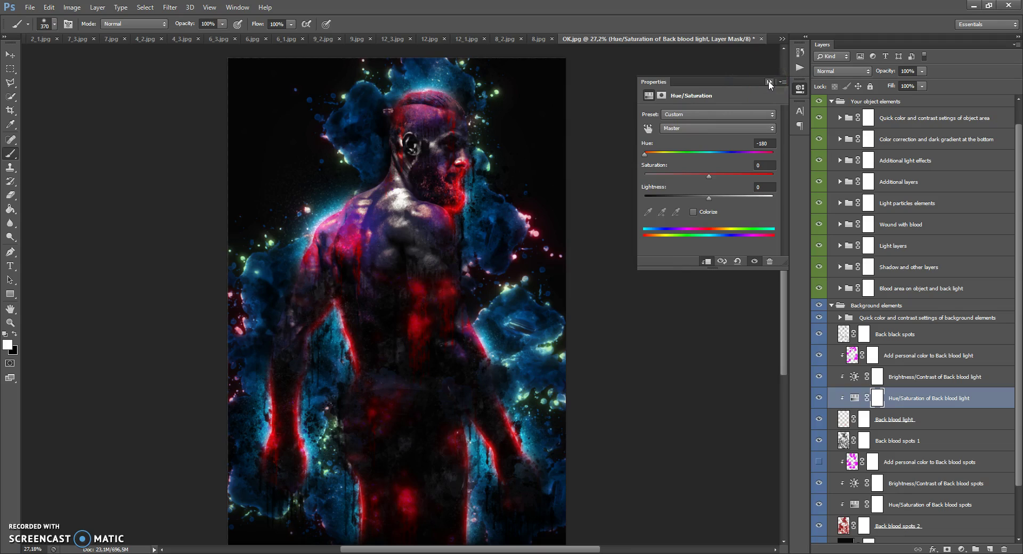
pyautogui.click(768, 81)
pyautogui.click(819, 355)
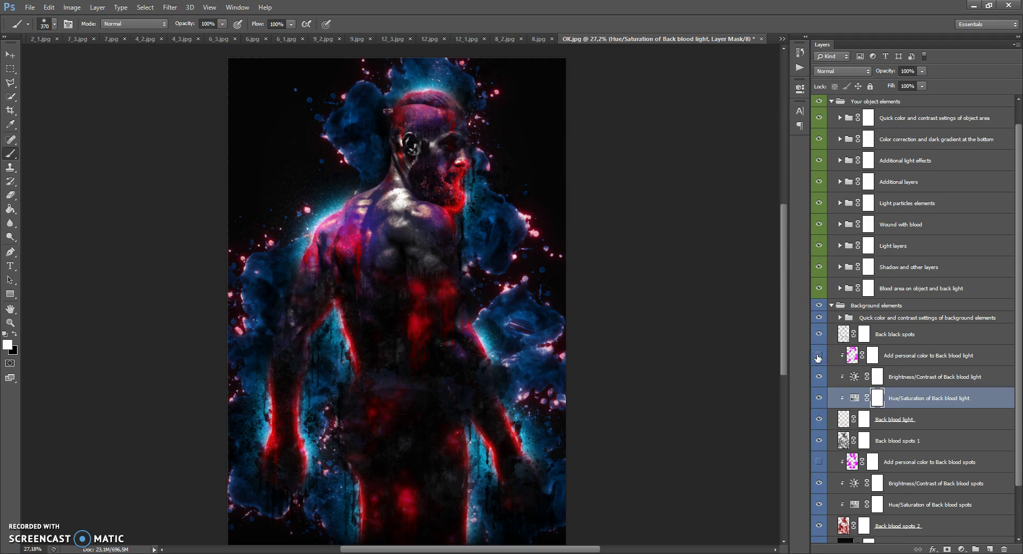
pyautogui.click(831, 305)
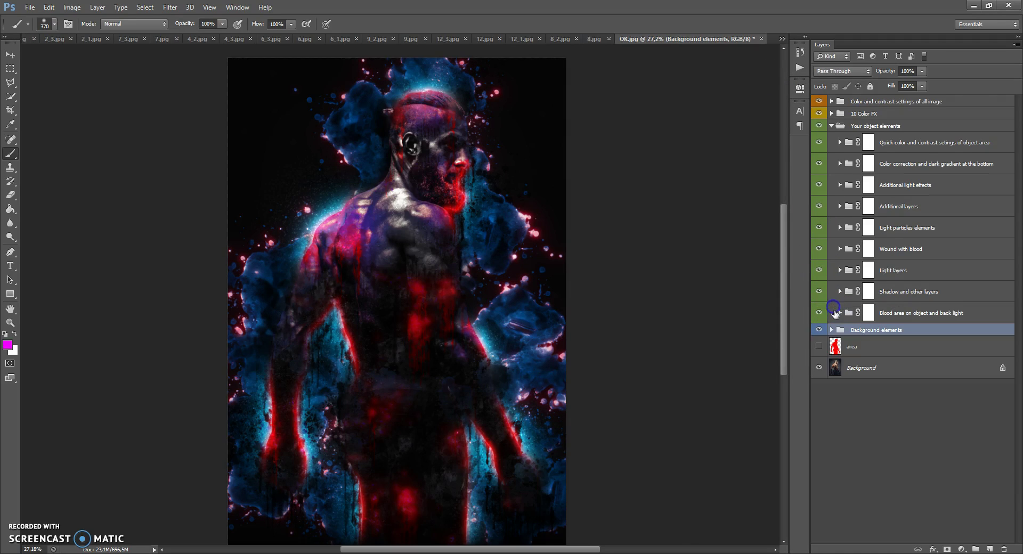
# In the "Shadow and other layers" group, compare the "Object shadows", "More light details" and "Shadow drips 1" layers hidden and shown
pyautogui.click(847, 293)
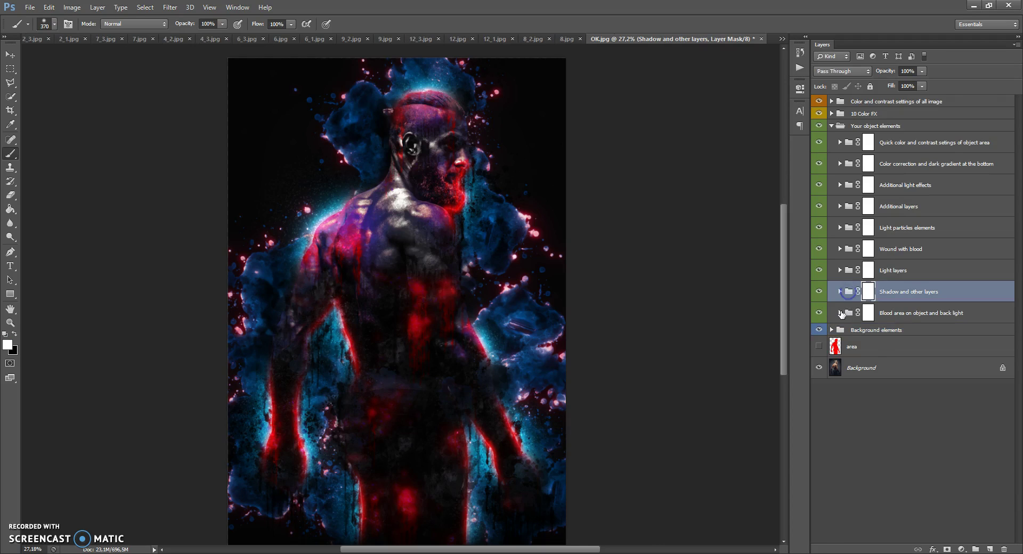
pyautogui.click(840, 313)
pyautogui.click(840, 313)
pyautogui.click(848, 293)
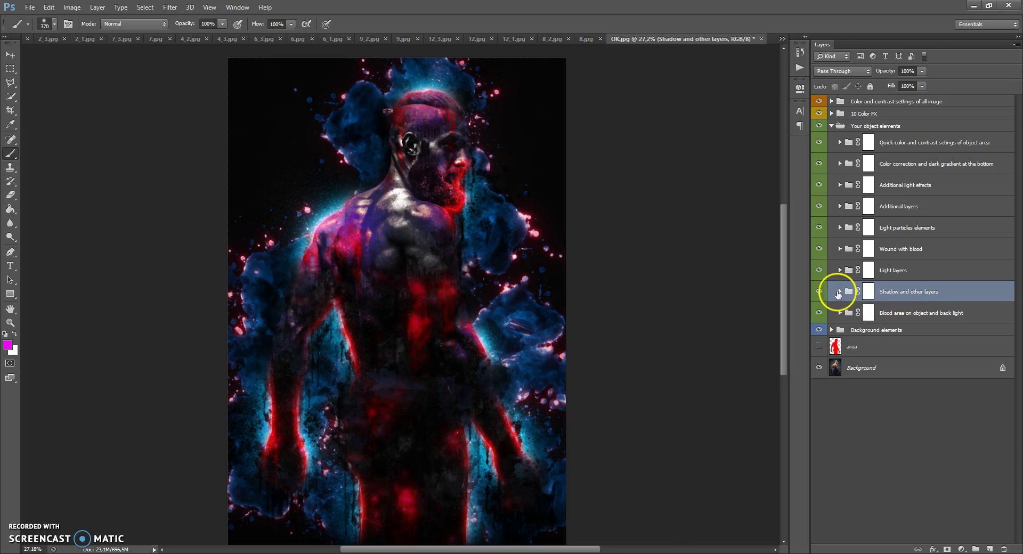
pyautogui.click(838, 292)
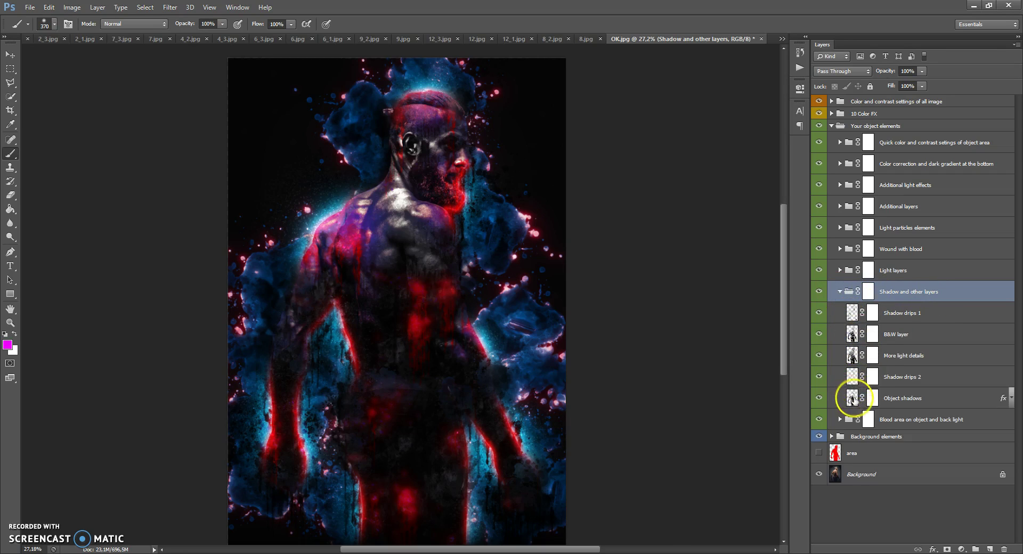
pyautogui.click(853, 398)
pyautogui.click(819, 399)
pyautogui.click(819, 399)
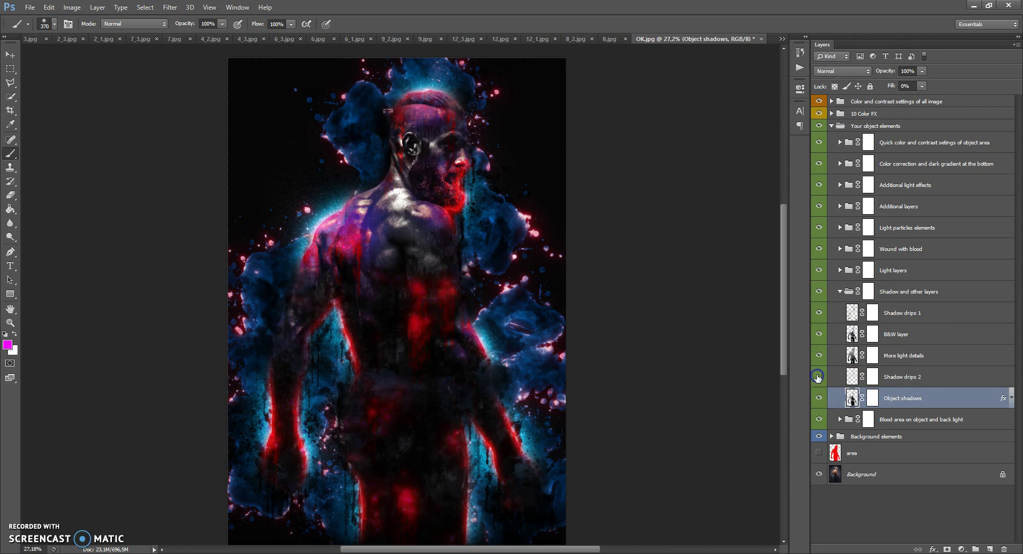
pyautogui.click(819, 356)
pyautogui.click(819, 355)
pyautogui.click(819, 313)
pyautogui.click(819, 313)
pyautogui.click(846, 292)
pyautogui.click(840, 291)
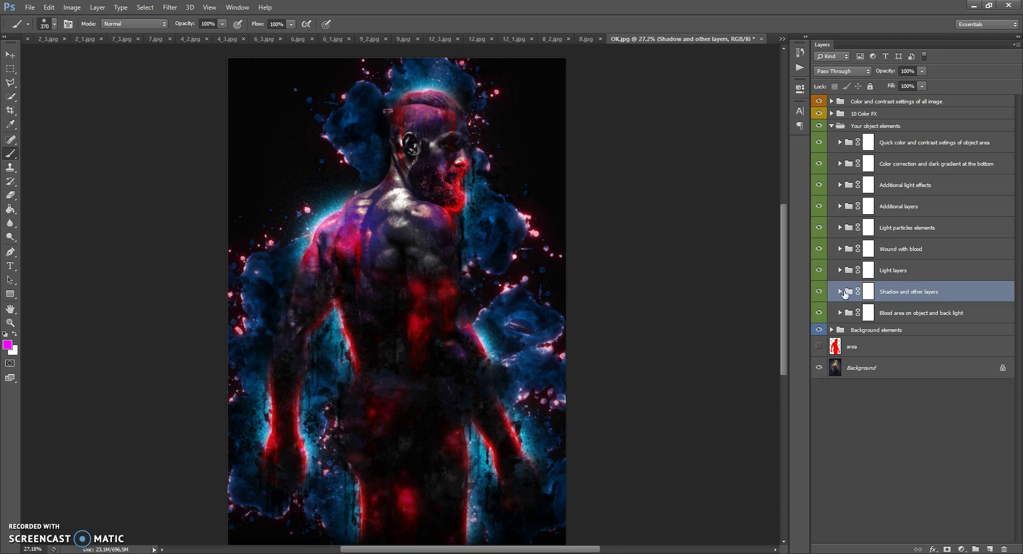
# In the "Shadow and other layers" group, paint black over the figure on the "B&W layer" mask to hide its effect
pyautogui.click(839, 292)
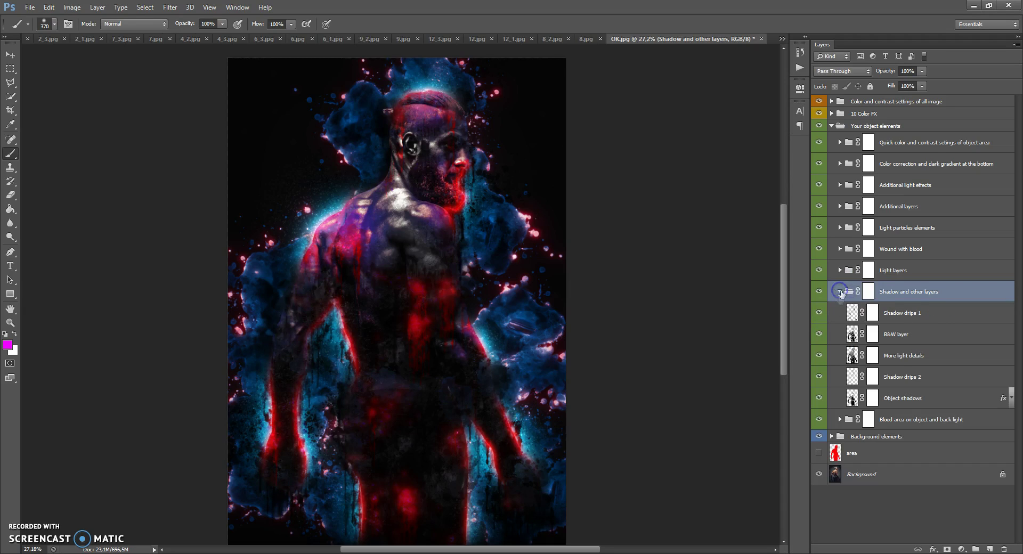
pyautogui.click(852, 314)
pyautogui.click(873, 314)
pyautogui.click(869, 399)
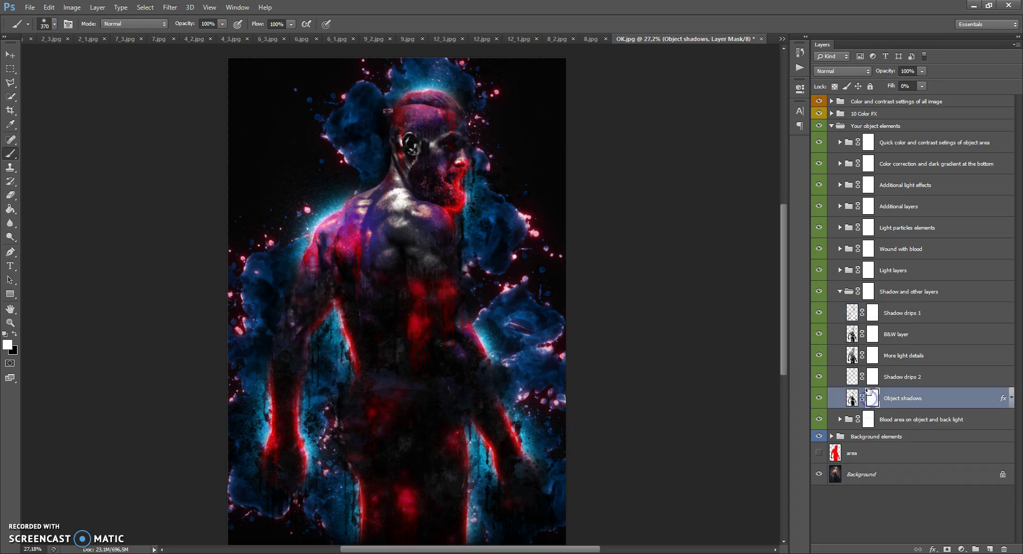
pyautogui.click(872, 355)
pyautogui.click(871, 334)
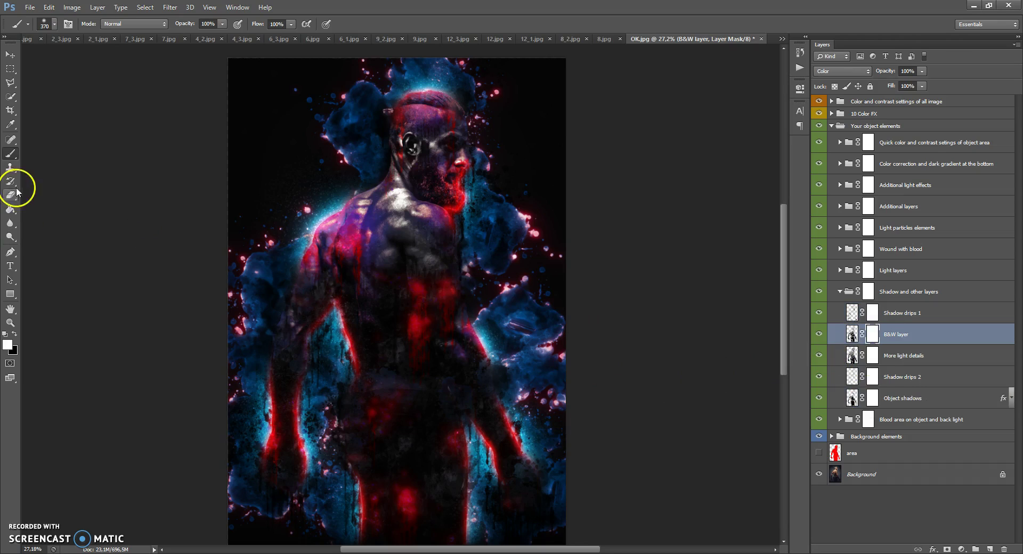
pyautogui.click(15, 333)
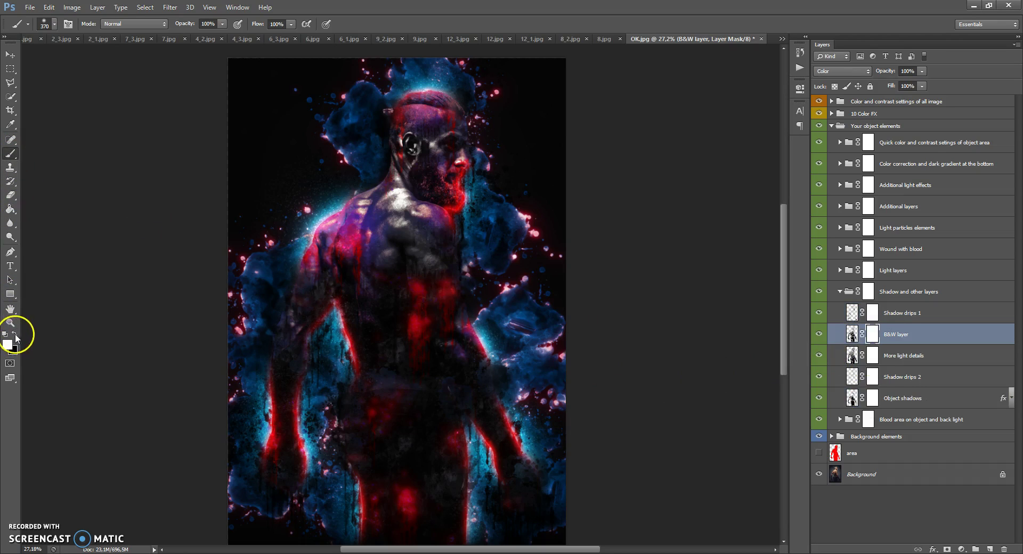
pyautogui.moveTo(443, 151)
pyautogui.mouseDown()
pyautogui.moveTo(417, 125)
pyautogui.moveTo(390, 247)
pyautogui.moveTo(352, 292)
pyautogui.moveTo(424, 388)
pyautogui.moveTo(401, 466)
pyautogui.moveTo(503, 415)
pyautogui.moveTo(426, 305)
pyautogui.moveTo(440, 113)
pyautogui.moveTo(277, 374)
pyautogui.moveTo(302, 435)
pyautogui.mouseUp()
# Paint white over parts of the figure on the "B&W layer" mask to restore its effect, and collapse the "Shadow and other layers" group
pyautogui.click(15, 335)
pyautogui.moveTo(342, 420)
pyautogui.mouseDown()
pyautogui.moveTo(400, 308)
pyautogui.moveTo(416, 305)
pyautogui.moveTo(318, 323)
pyautogui.moveTo(262, 255)
pyautogui.mouseUp()
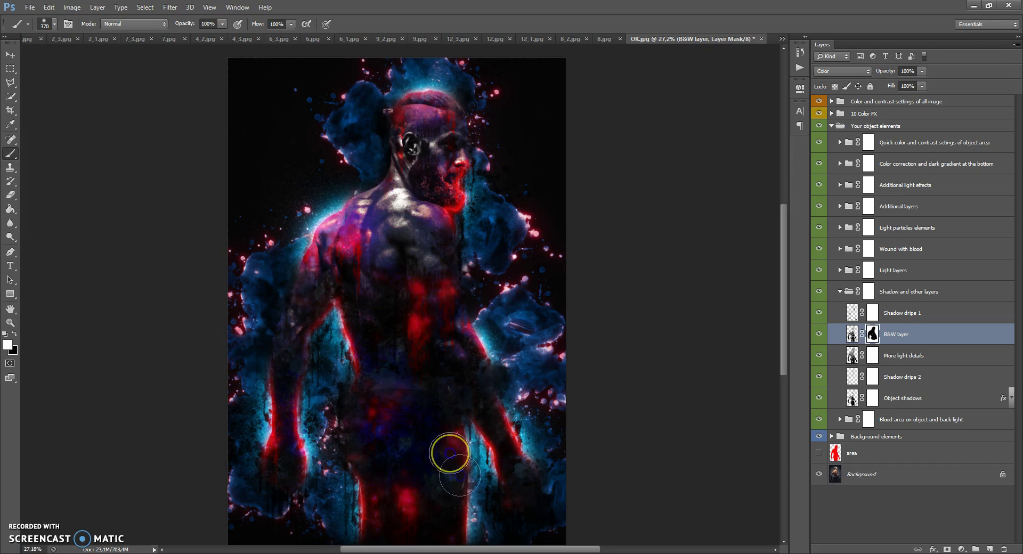
pyautogui.click(397, 123)
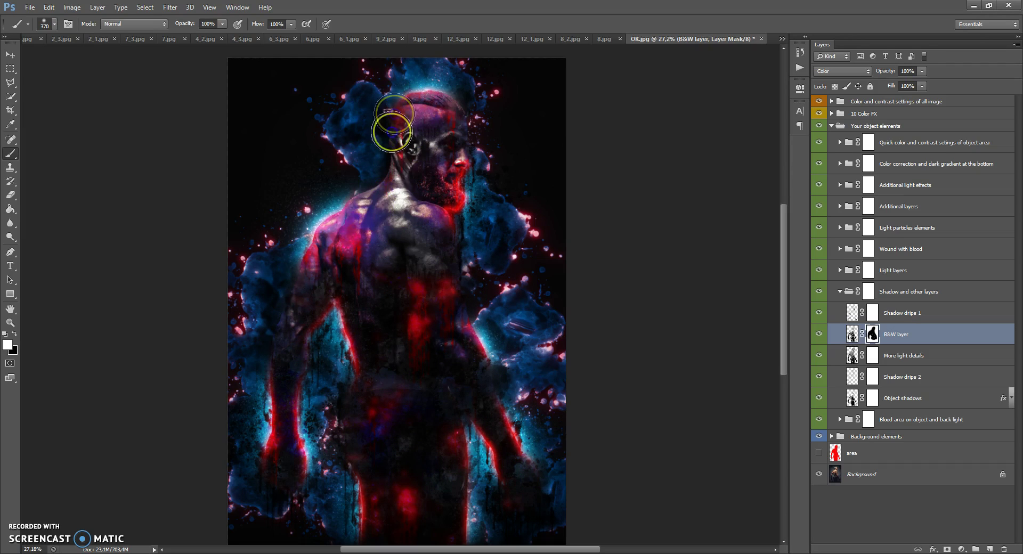
pyautogui.click(835, 329)
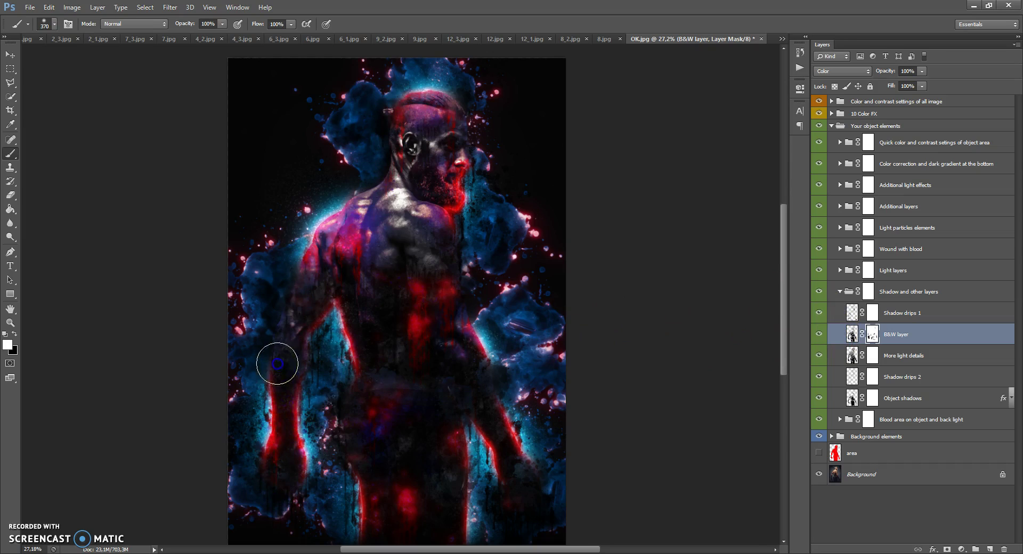
pyautogui.click(839, 292)
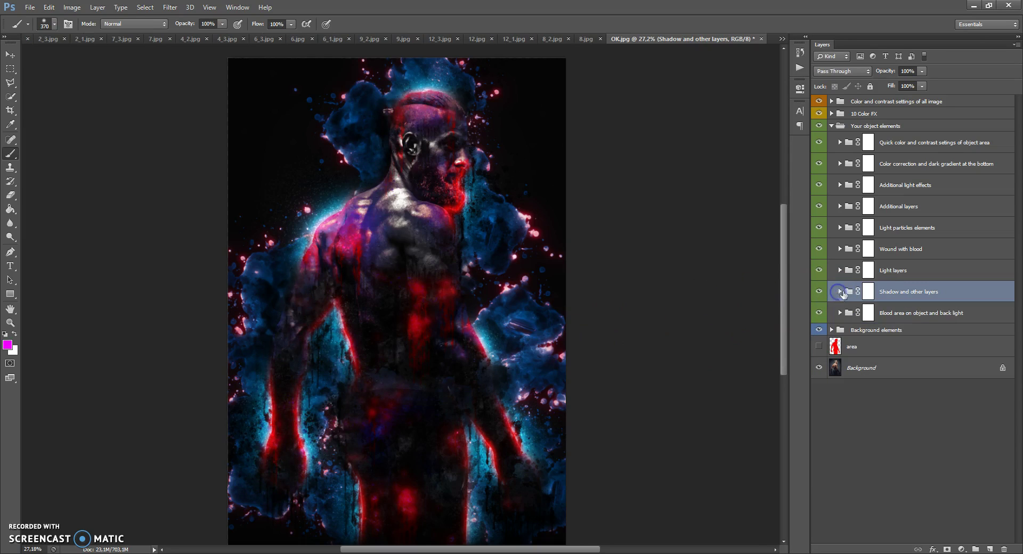
# In the "Light layers" group, set the hue of "Hue/Saturation of Oreol light" to -156
pyautogui.click(839, 270)
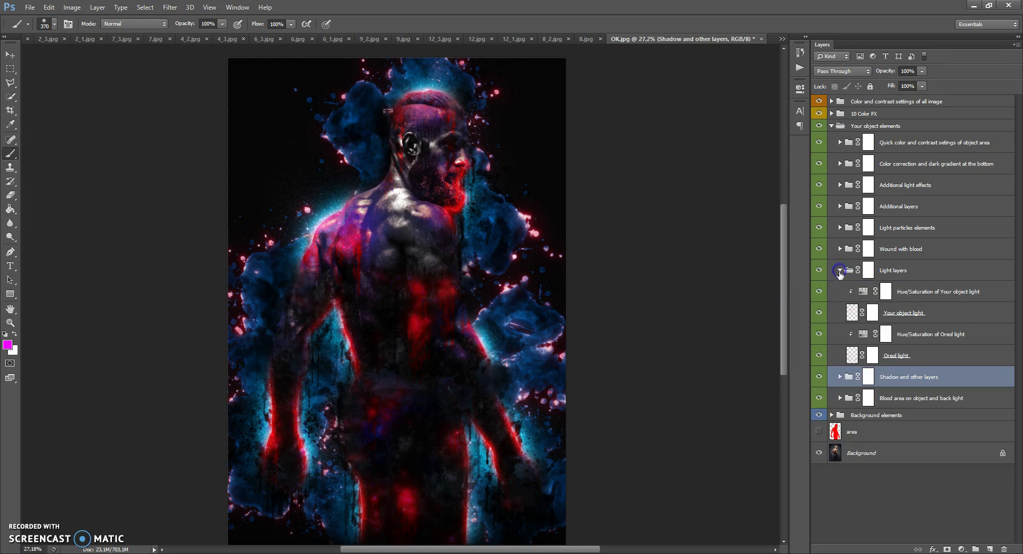
pyautogui.click(858, 312)
pyautogui.scroll(1, 656, 284)
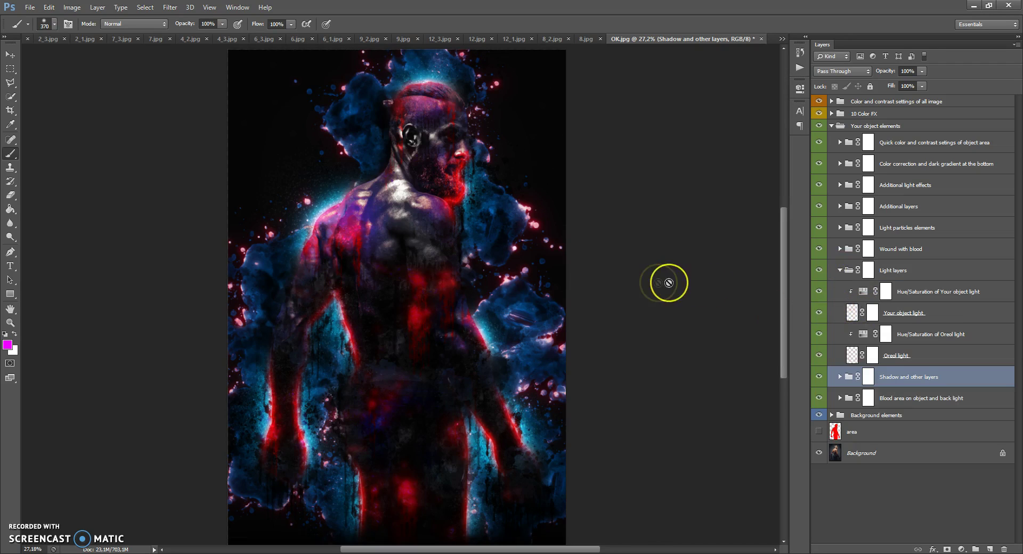
pyautogui.click(907, 335)
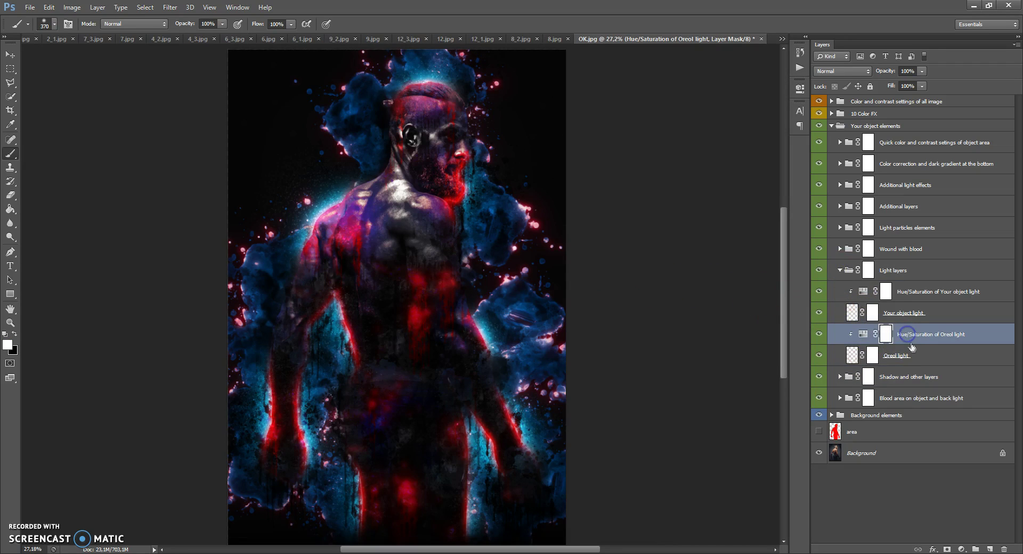
pyautogui.click(862, 335)
pyautogui.moveTo(709, 152); pyautogui.dragTo(650, 169)
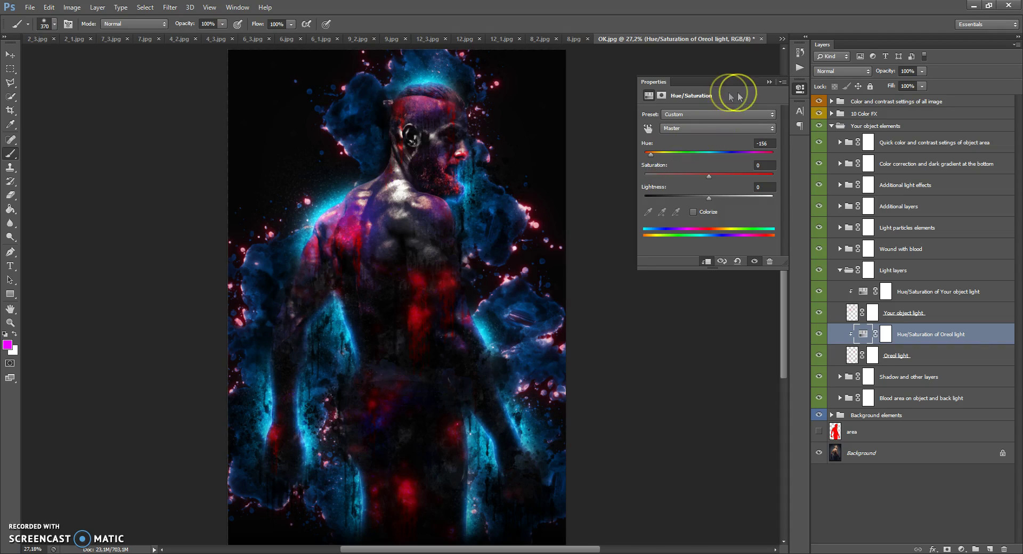
pyautogui.click(769, 83)
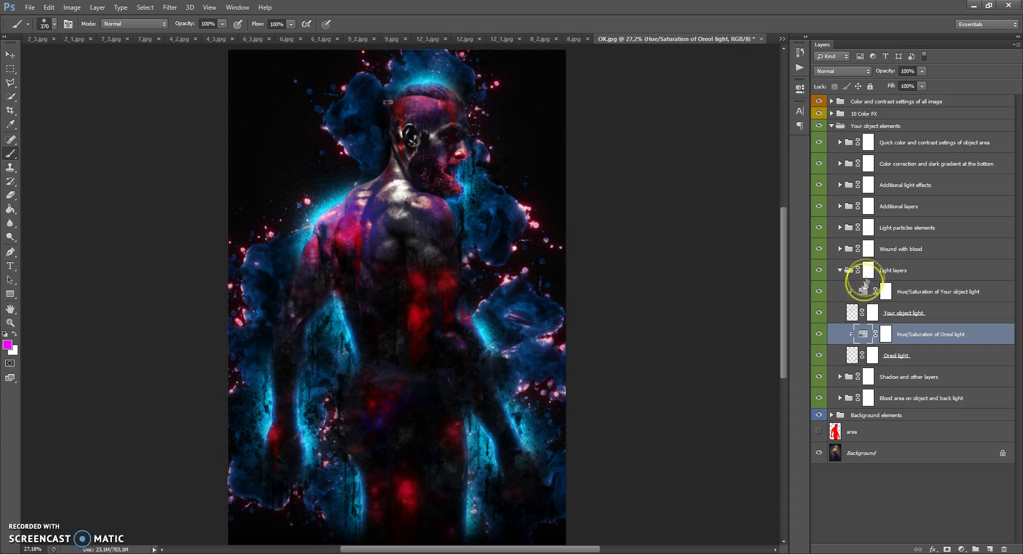
# Set the hue of "Hue/Saturation of Your object light" to +180 and collapse the "Light layers" group
pyautogui.click(861, 292)
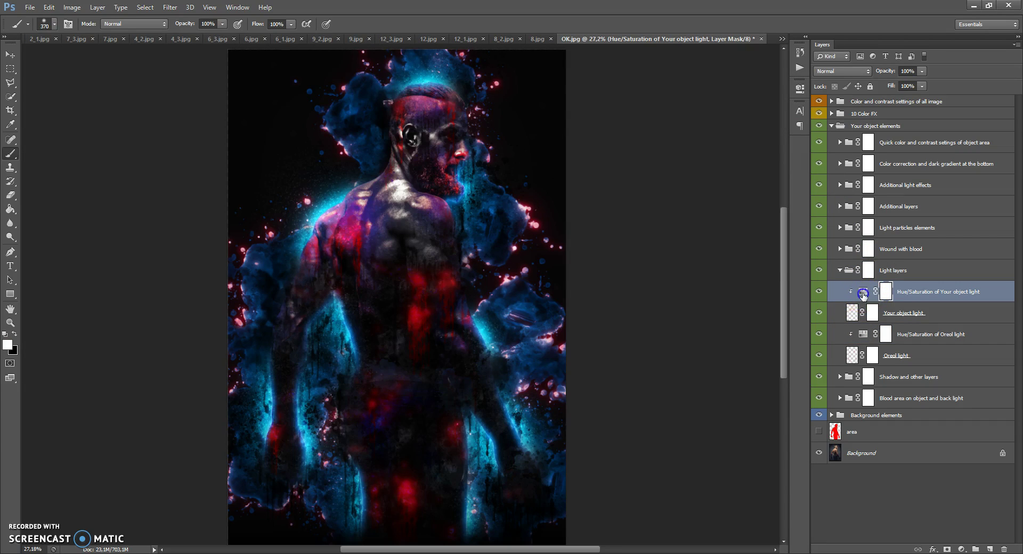
pyautogui.doubleClick(863, 293)
pyautogui.moveTo(716, 155); pyautogui.dragTo(782, 156)
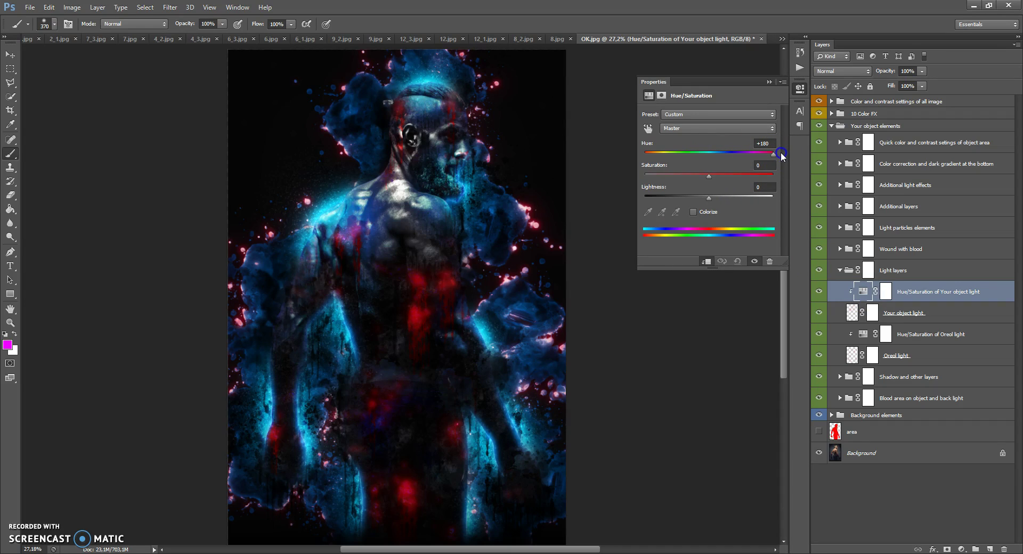
pyautogui.moveTo(774, 155)
pyautogui.mouseDown()
pyautogui.moveTo(640, 165)
pyautogui.moveTo(777, 155)
pyautogui.mouseUp()
pyautogui.click(768, 82)
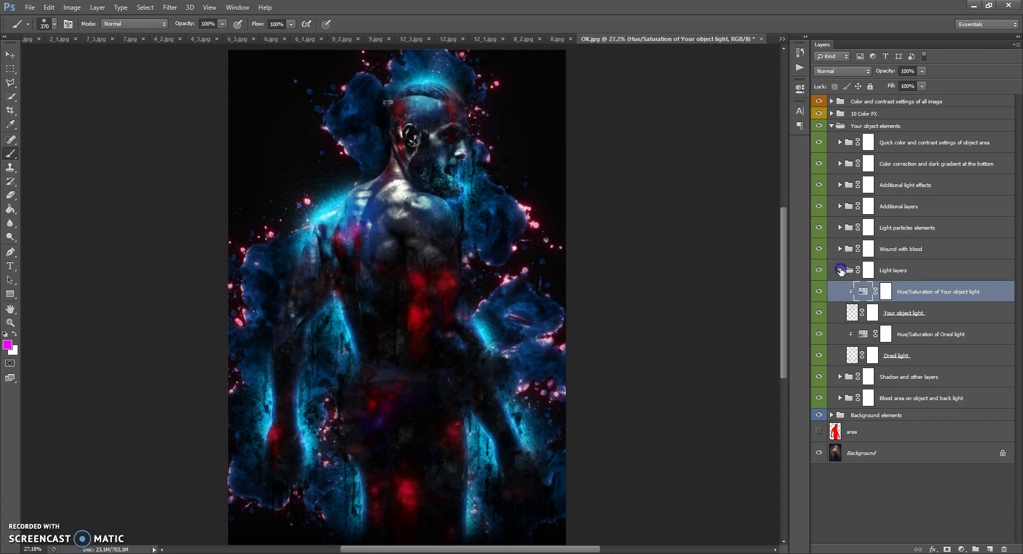
pyautogui.click(840, 271)
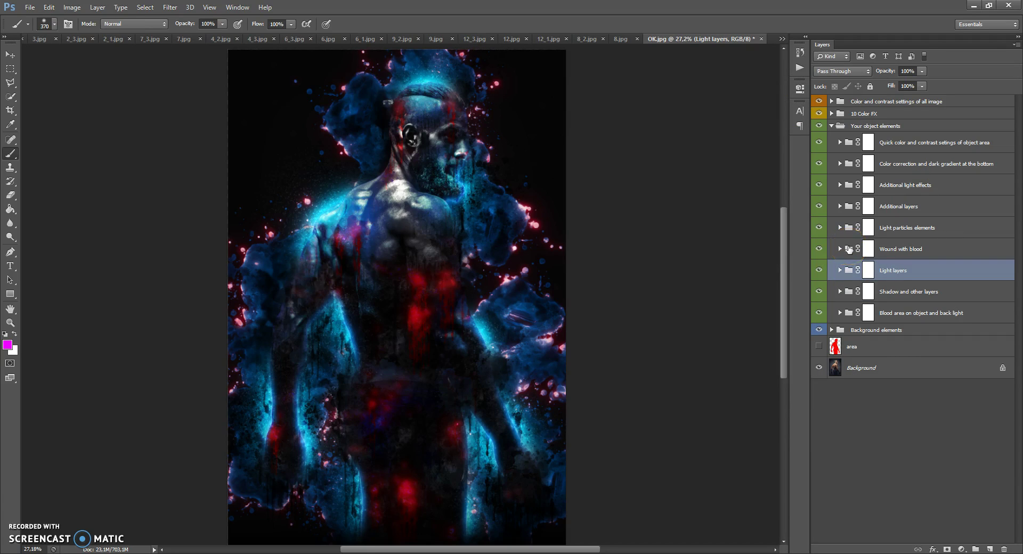
# Go through the layers of the "Wound with blood" group, from "Wound" and the "Blood drips" layers up to "Wound Glow"
pyautogui.click(840, 250)
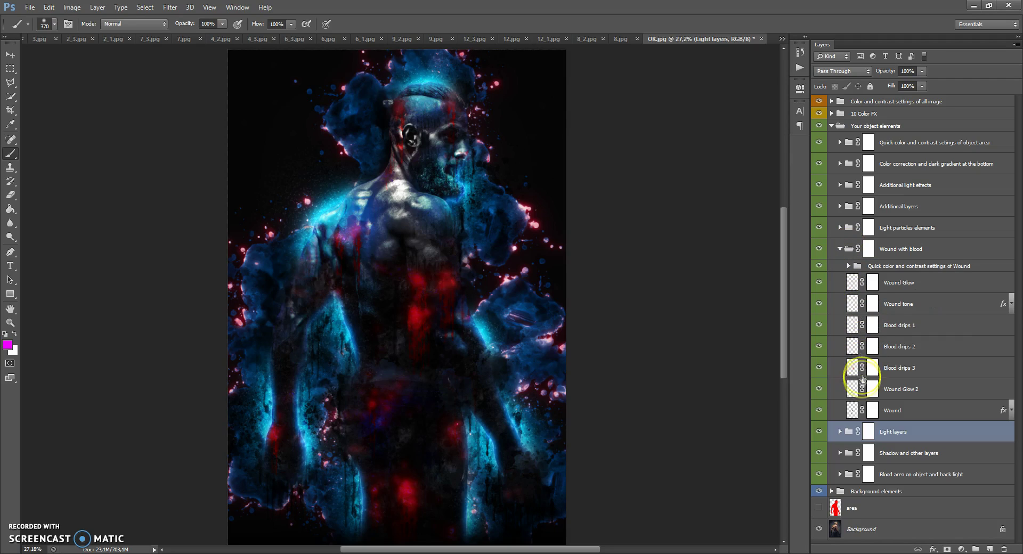
pyautogui.click(855, 409)
pyautogui.click(854, 388)
pyautogui.click(852, 368)
pyautogui.click(851, 346)
pyautogui.click(851, 326)
pyautogui.click(852, 304)
pyautogui.click(852, 283)
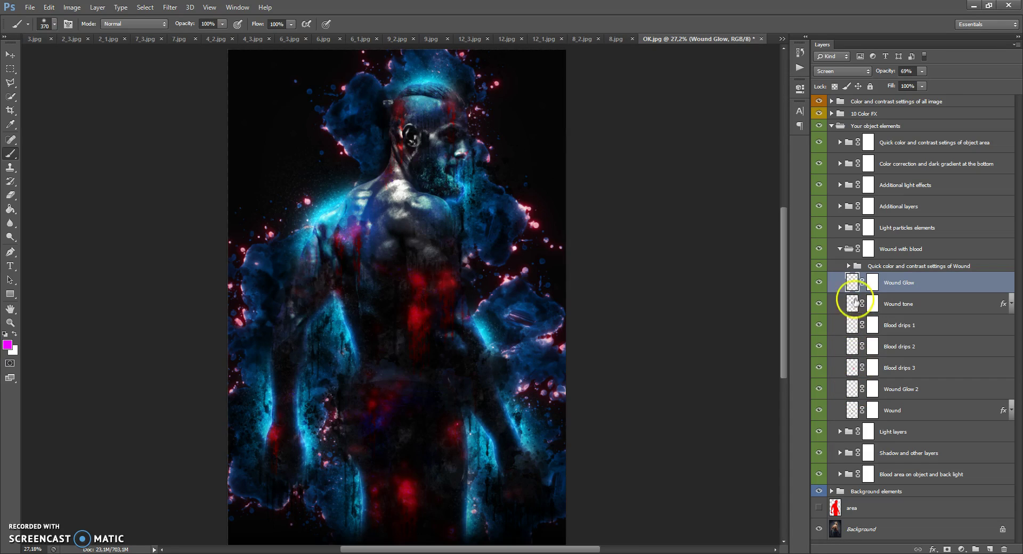
# Expand "Quick color and contrast settings of Wound" and make the "Change color of wound" layer visible
pyautogui.click(849, 265)
pyautogui.click(849, 265)
pyautogui.click(849, 266)
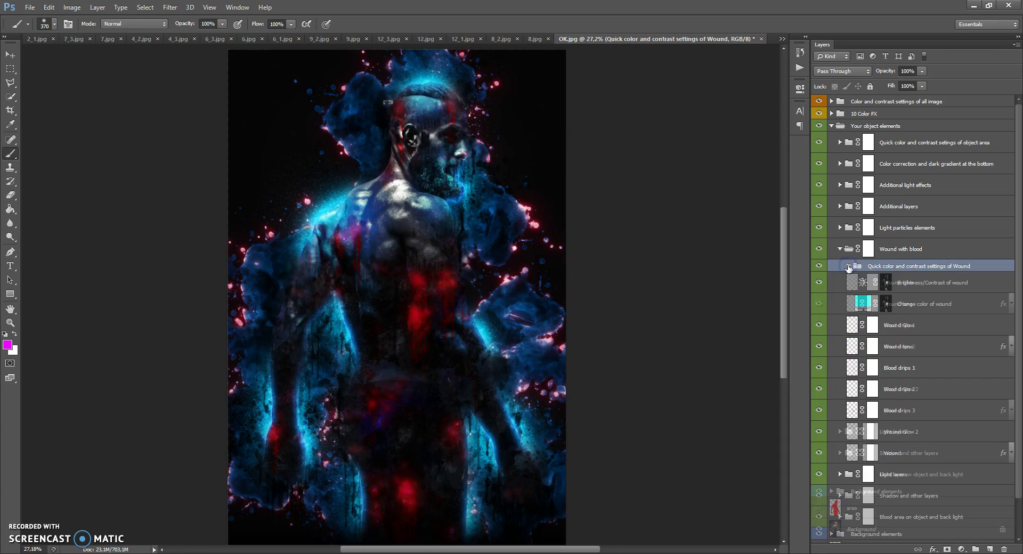
pyautogui.click(862, 302)
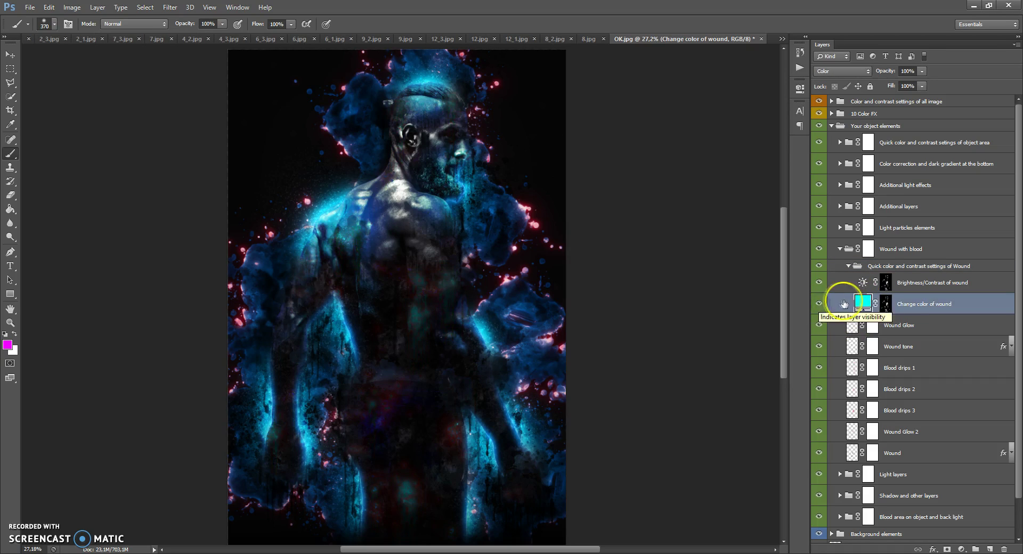
# Try magenta and orange hues for the "Change color of wound" fill and set its color to red ff0036
pyautogui.doubleClick(861, 302)
pyautogui.click(779, 331)
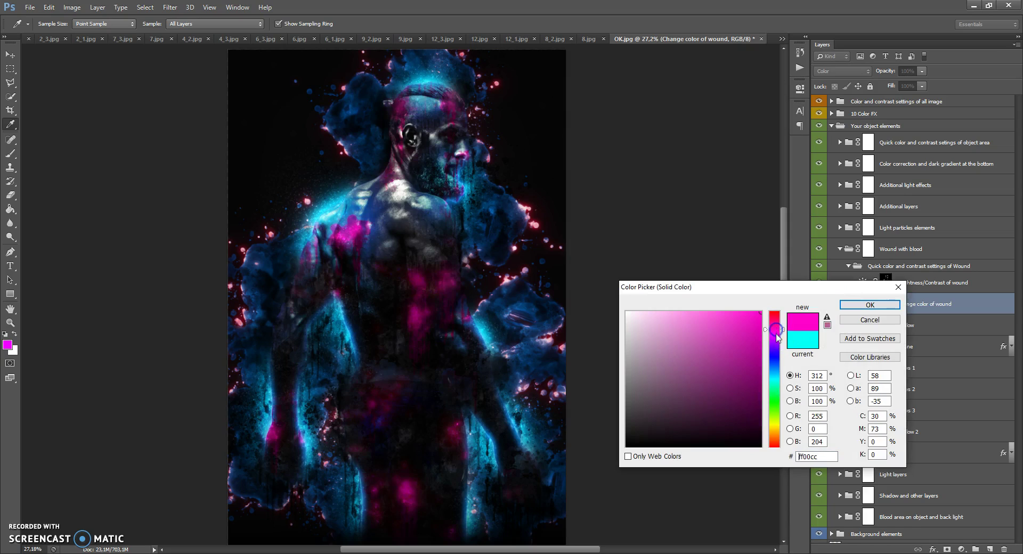
pyautogui.moveTo(776, 347); pyautogui.dragTo(778, 448)
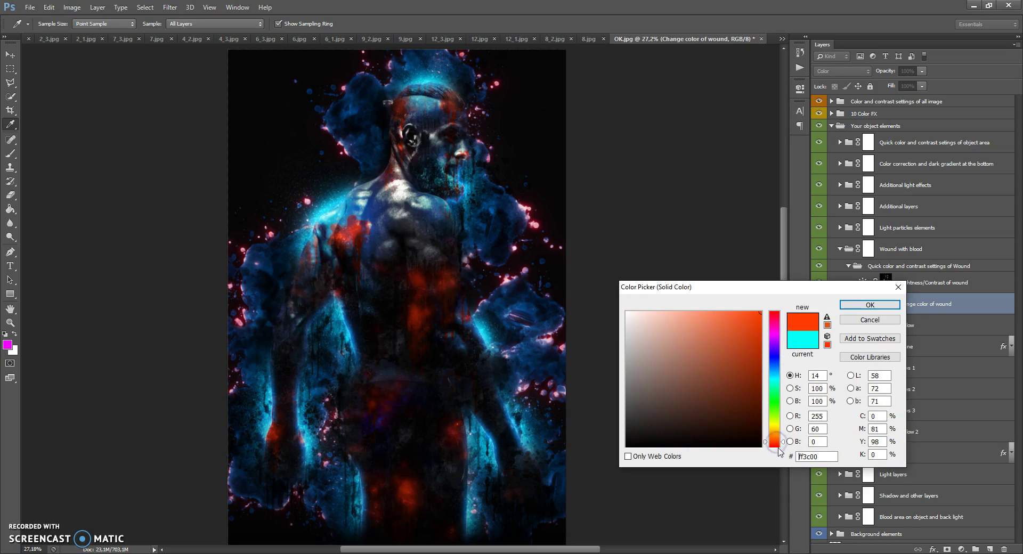
pyautogui.click(777, 447)
pyautogui.moveTo(773, 408); pyautogui.dragTo(776, 334)
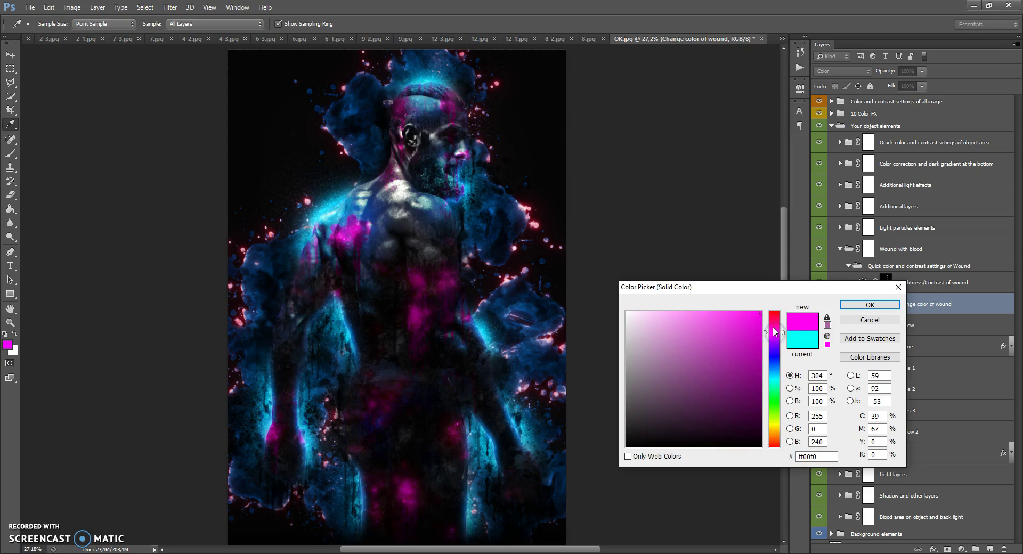
pyautogui.click(772, 326)
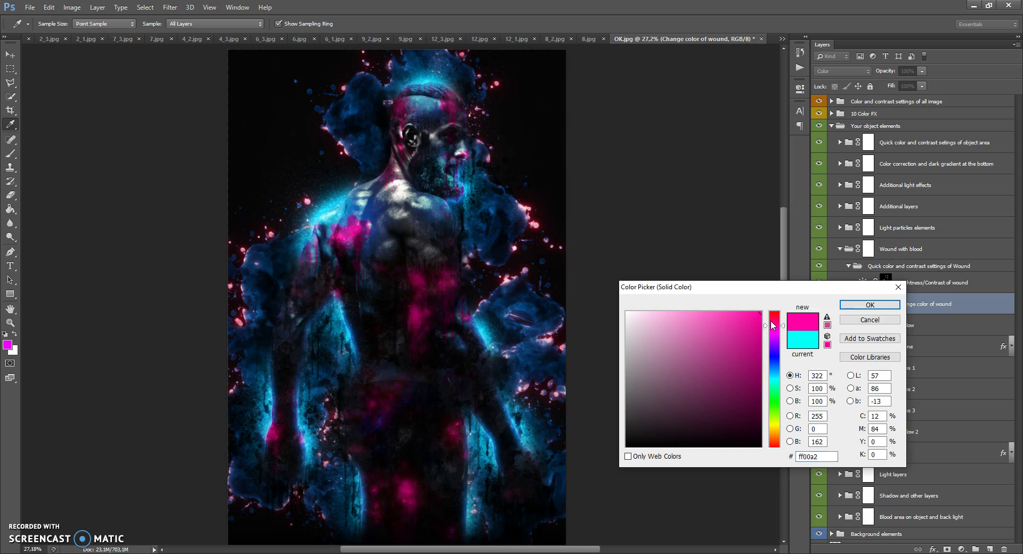
pyautogui.click(771, 322)
pyautogui.click(773, 319)
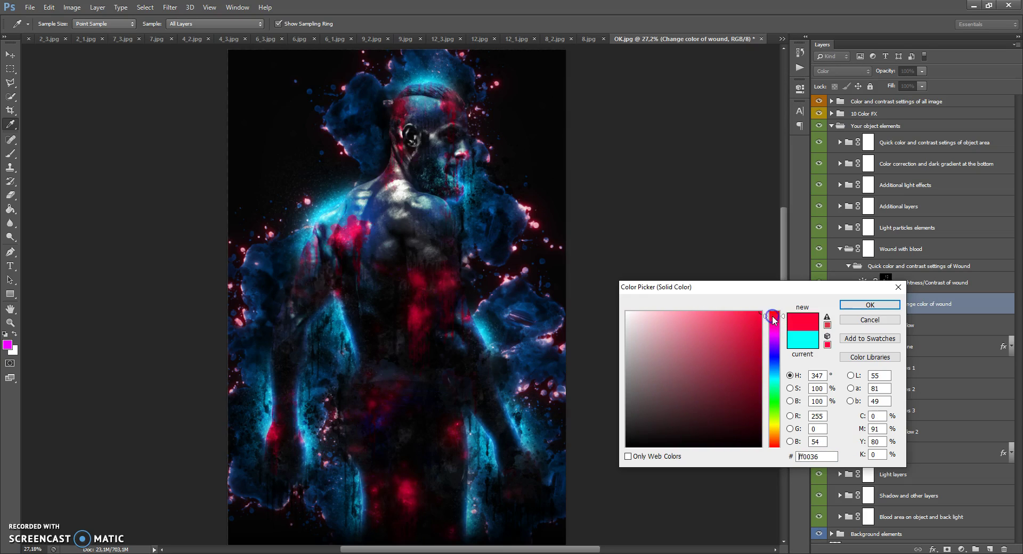
pyautogui.click(848, 304)
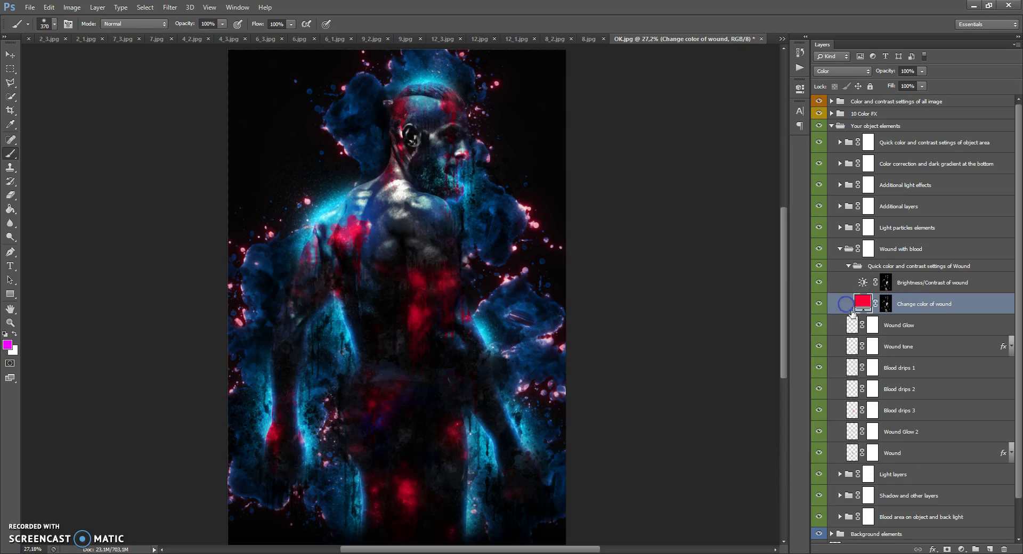
# Raise the contrast in the "Brightness/Contrast of wound" adjustment and collapse the "Quick color and contrast settings of Wound" group
pyautogui.doubleClick(863, 284)
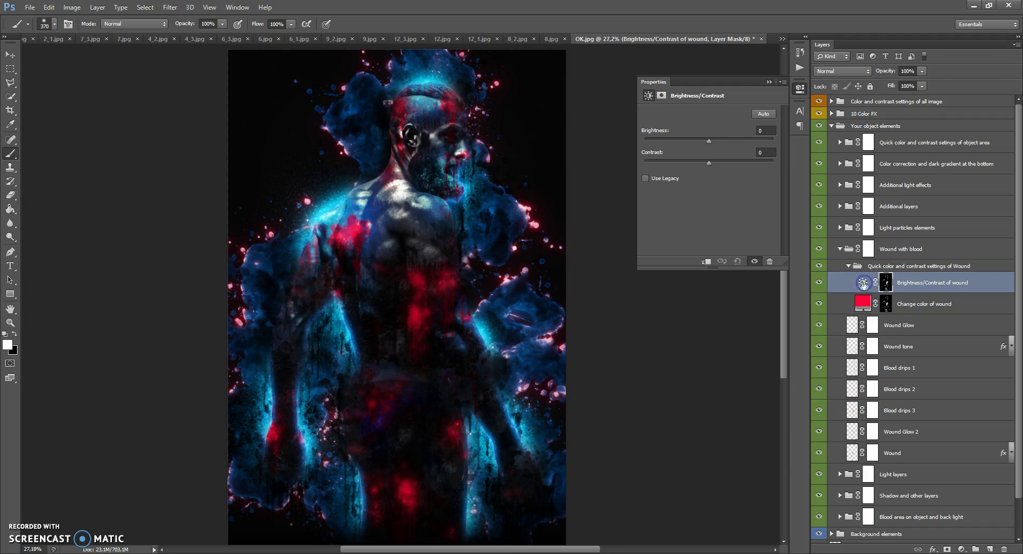
pyautogui.moveTo(726, 142); pyautogui.dragTo(774, 162)
pyautogui.click(798, 159)
pyautogui.click(768, 82)
pyautogui.click(856, 267)
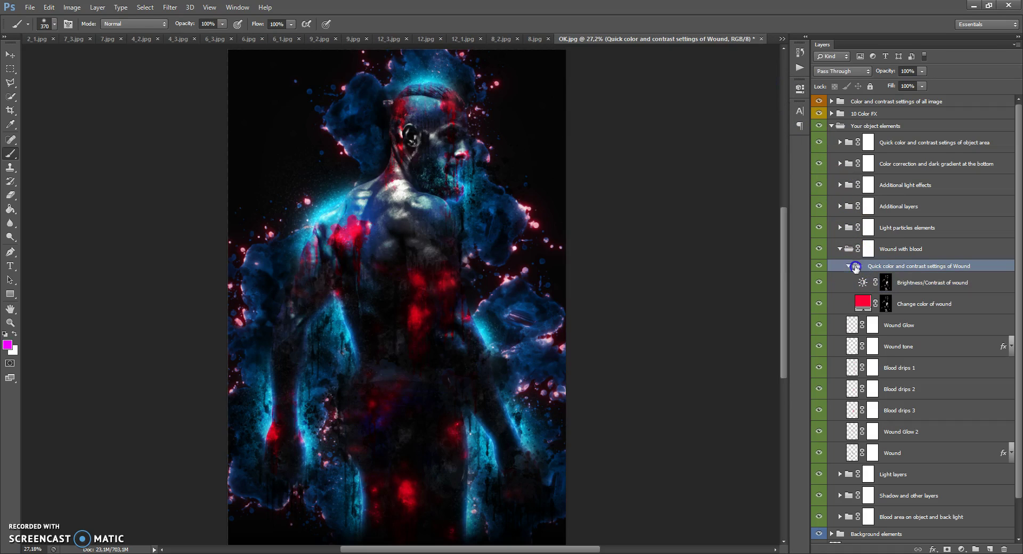
pyautogui.click(848, 266)
# Collapse the "Wound with blood" group, compare it hidden and shown, and paint black on its mask over the wounds on the body
pyautogui.click(859, 254)
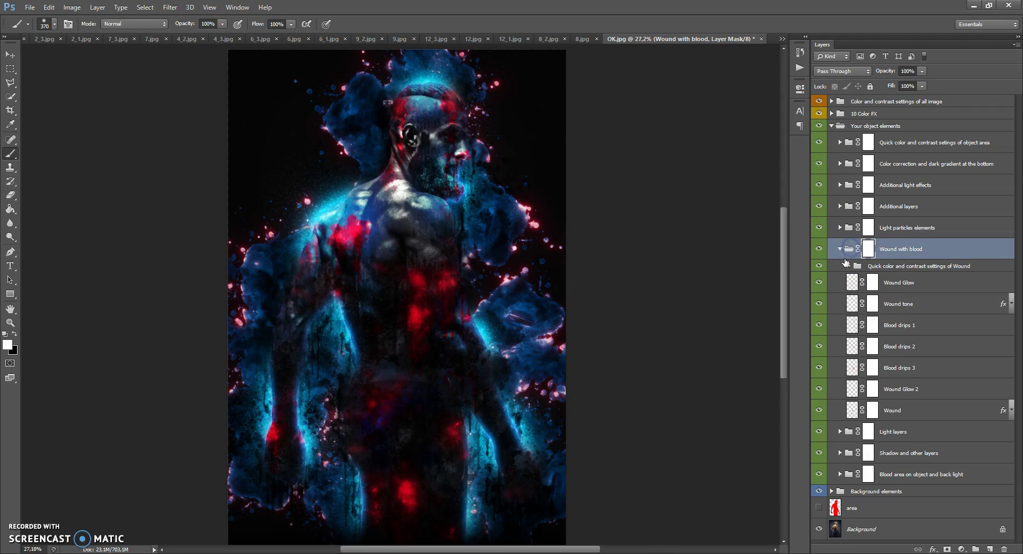
pyautogui.click(841, 249)
pyautogui.click(819, 248)
pyautogui.click(819, 248)
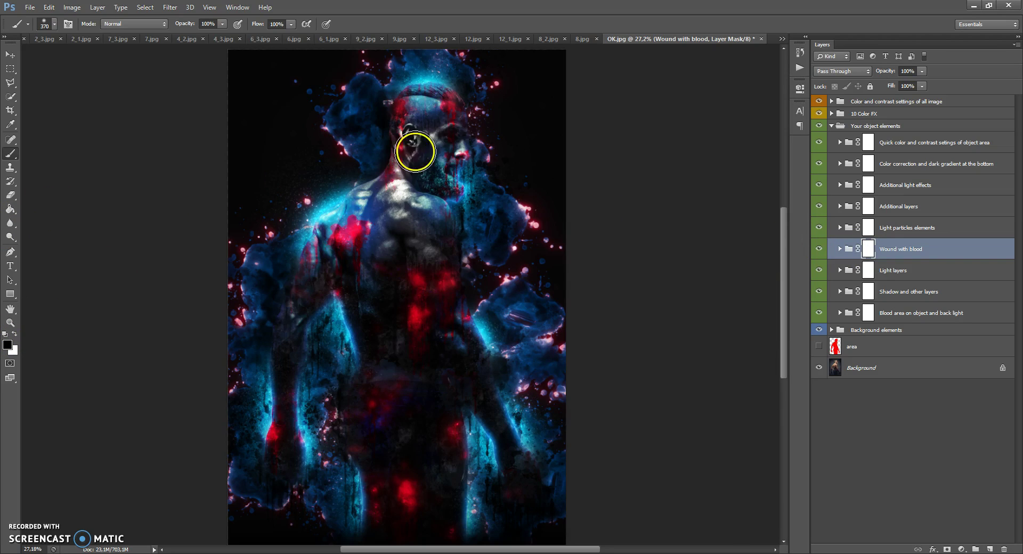
pyautogui.moveTo(388, 218)
pyautogui.mouseDown()
pyautogui.moveTo(350, 232)
pyautogui.moveTo(371, 247)
pyautogui.moveTo(352, 297)
pyautogui.moveTo(352, 272)
pyautogui.moveTo(446, 274)
pyautogui.moveTo(412, 342)
pyautogui.moveTo(405, 271)
pyautogui.moveTo(458, 315)
pyautogui.moveTo(410, 337)
pyautogui.moveTo(388, 443)
pyautogui.moveTo(384, 414)
pyautogui.moveTo(386, 514)
pyautogui.moveTo(433, 411)
pyautogui.moveTo(449, 444)
pyautogui.moveTo(444, 522)
pyautogui.moveTo(336, 486)
pyautogui.moveTo(283, 431)
pyautogui.moveTo(295, 321)
pyautogui.mouseUp()
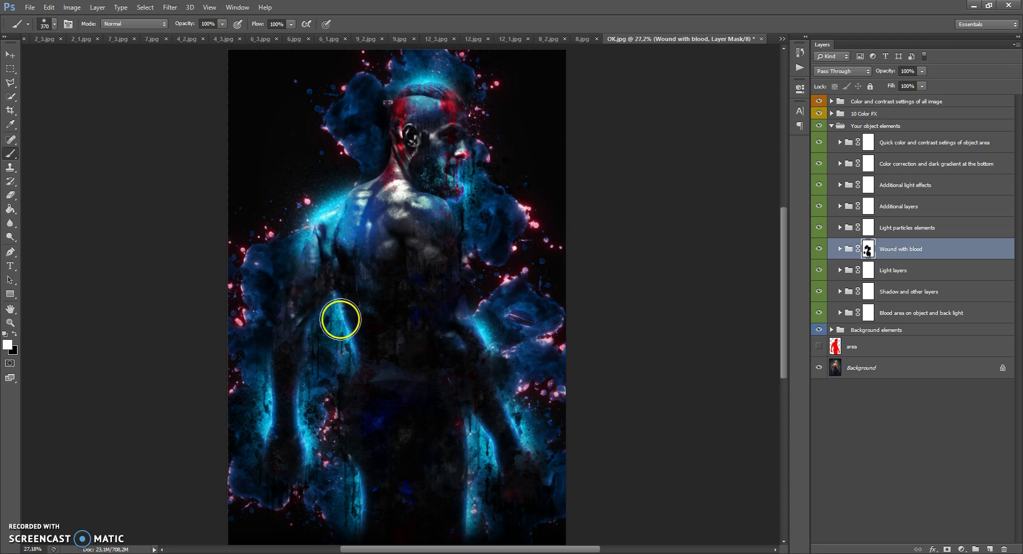
# Paint some wounds on the back and arms back in with white on the "Wound with blood" mask, and mask them out again in black
pyautogui.moveTo(465, 316); pyautogui.dragTo(444, 291)
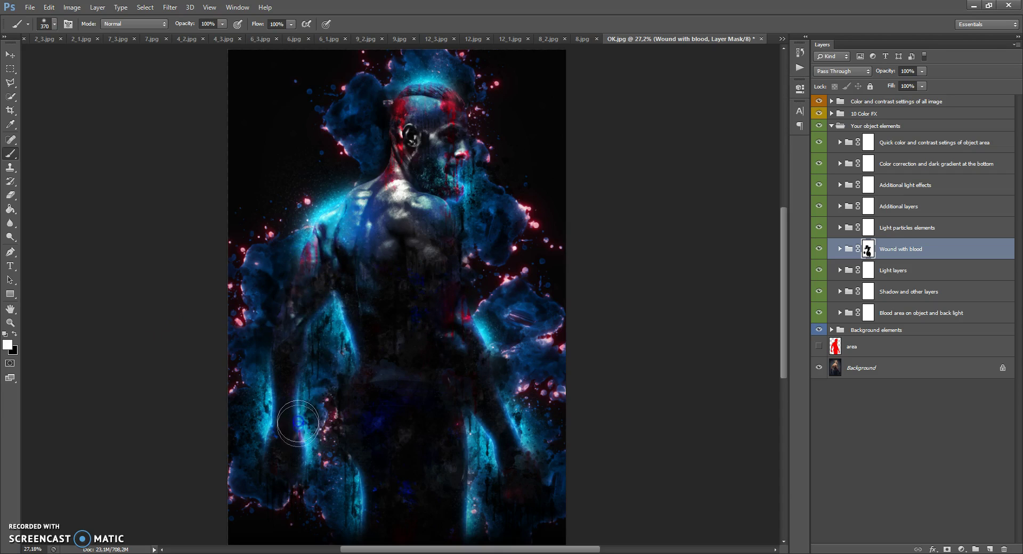
pyautogui.moveTo(418, 341)
pyautogui.mouseDown()
pyautogui.moveTo(403, 304)
pyautogui.moveTo(405, 247)
pyautogui.moveTo(357, 232)
pyautogui.mouseUp()
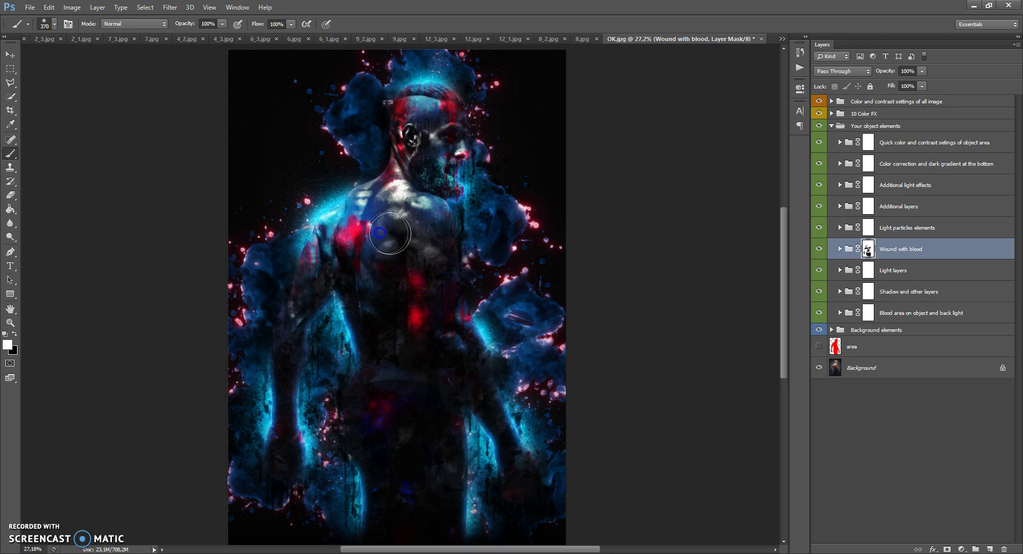
pyautogui.click(14, 334)
pyautogui.moveTo(343, 219)
pyautogui.mouseDown()
pyautogui.moveTo(369, 236)
pyautogui.moveTo(350, 278)
pyautogui.moveTo(390, 304)
pyautogui.moveTo(415, 293)
pyautogui.moveTo(409, 326)
pyautogui.moveTo(403, 289)
pyautogui.moveTo(409, 329)
pyautogui.moveTo(390, 391)
pyautogui.mouseUp()
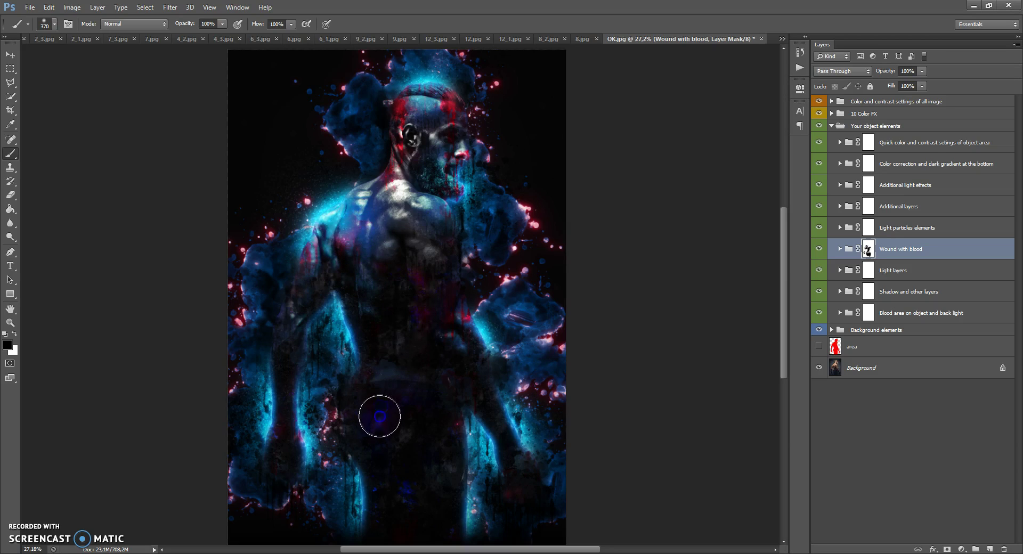
# Expand the "Light particles elements" group, compare the image with it hidden and shown, and collapse the group
pyautogui.click(845, 229)
pyautogui.click(838, 227)
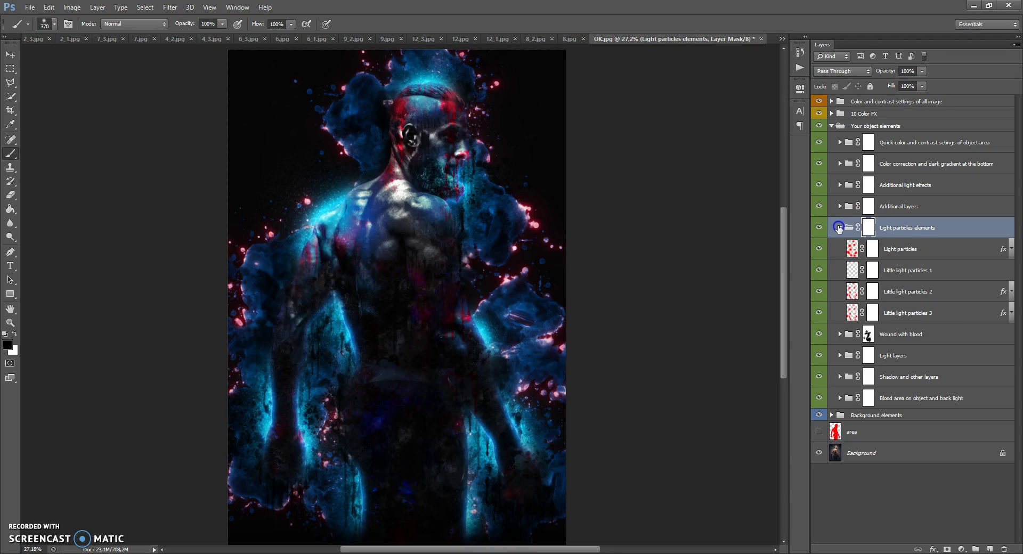
pyautogui.click(818, 314)
pyautogui.scroll(4, 331, 177)
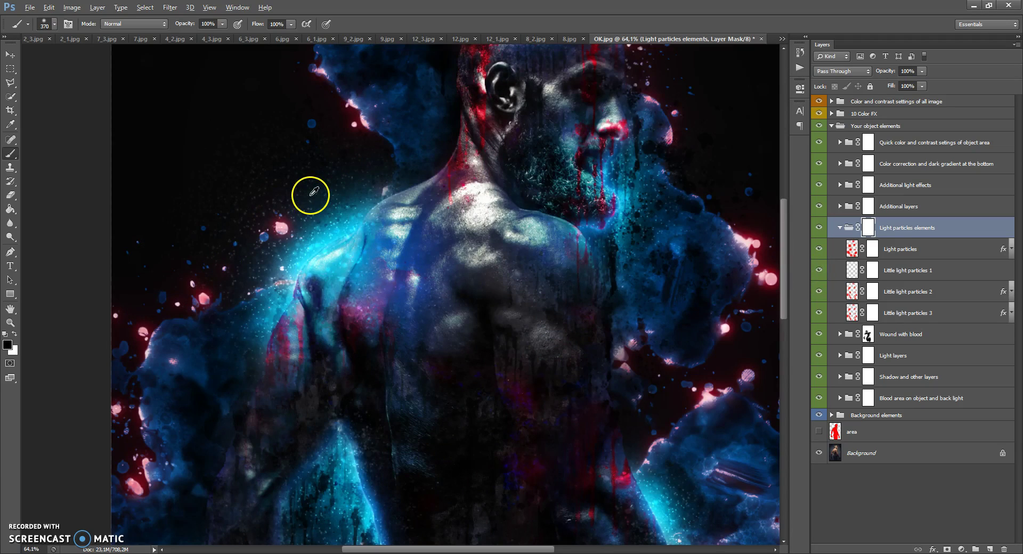
pyautogui.click(819, 228)
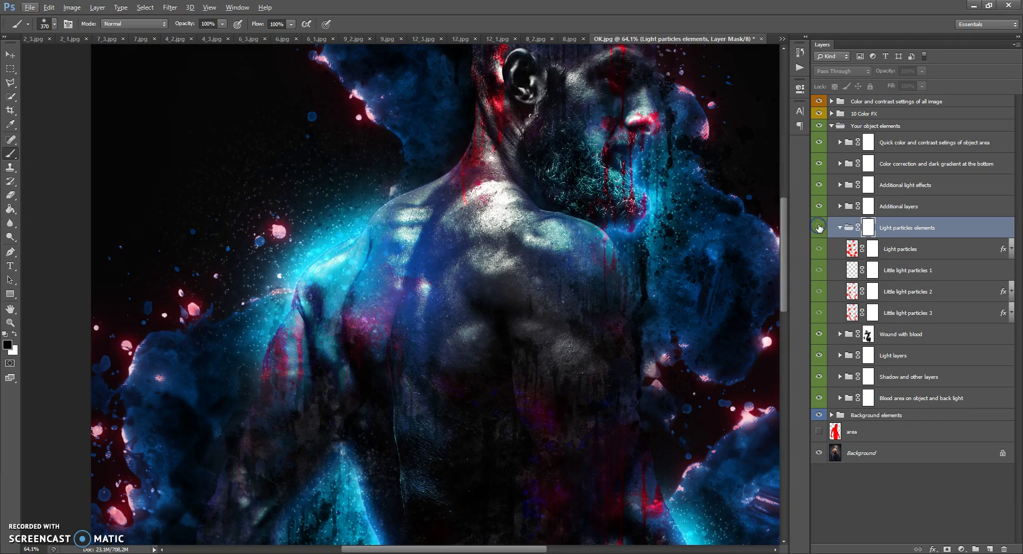
pyautogui.click(819, 227)
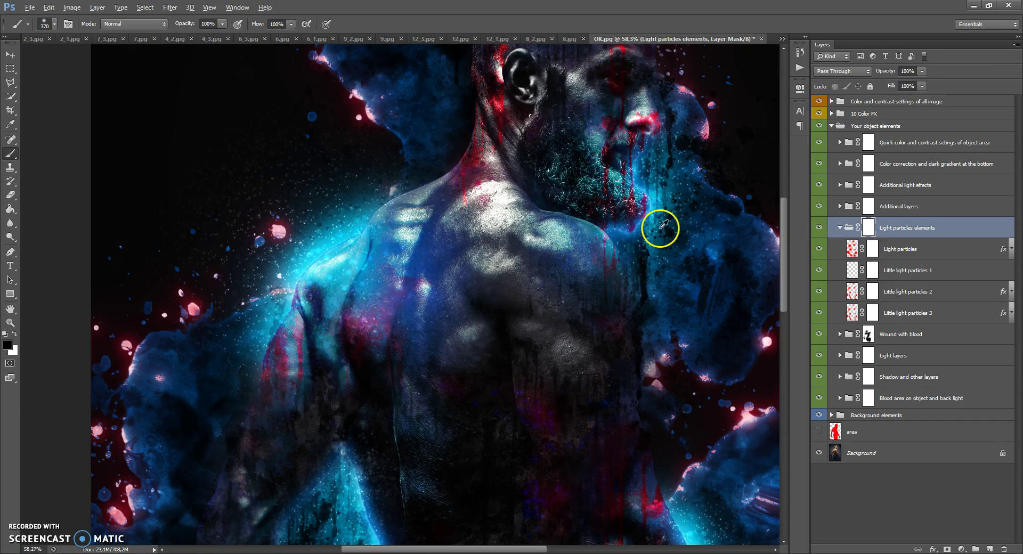
pyautogui.scroll(-5, 660, 227)
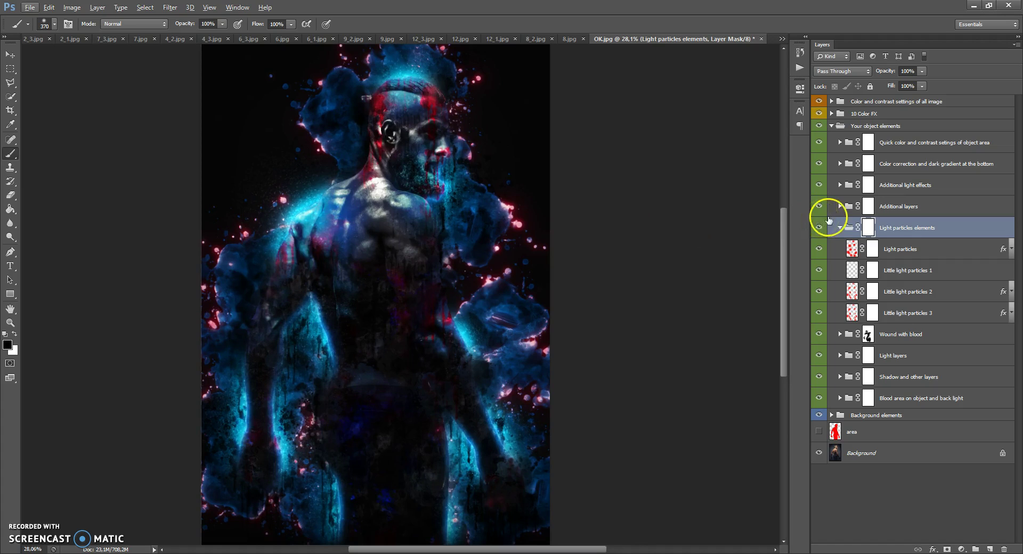
pyautogui.click(840, 228)
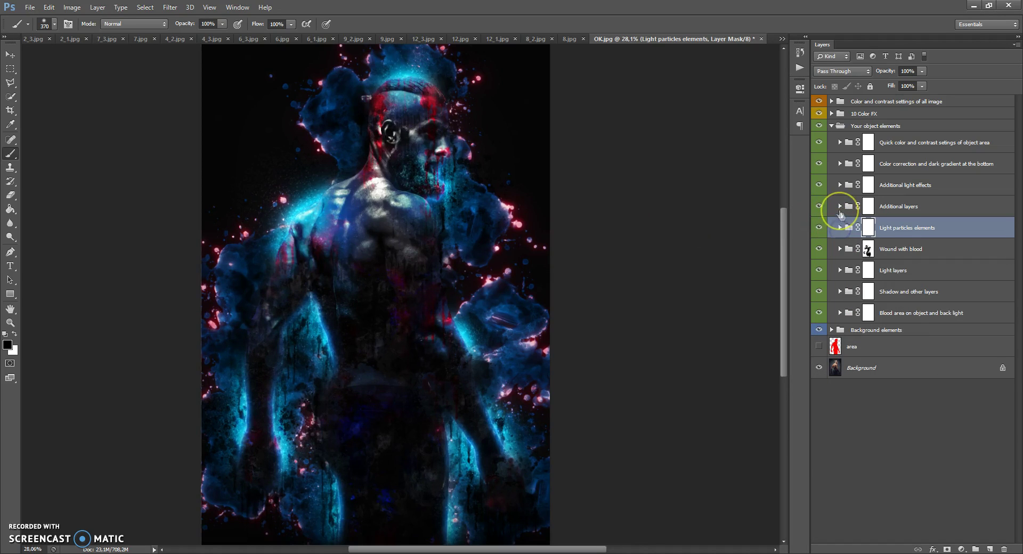
# Expand the "Additional layers" group and set the opacity of the "Shadow frame" layer to 0%
pyautogui.click(839, 207)
pyautogui.click(850, 228)
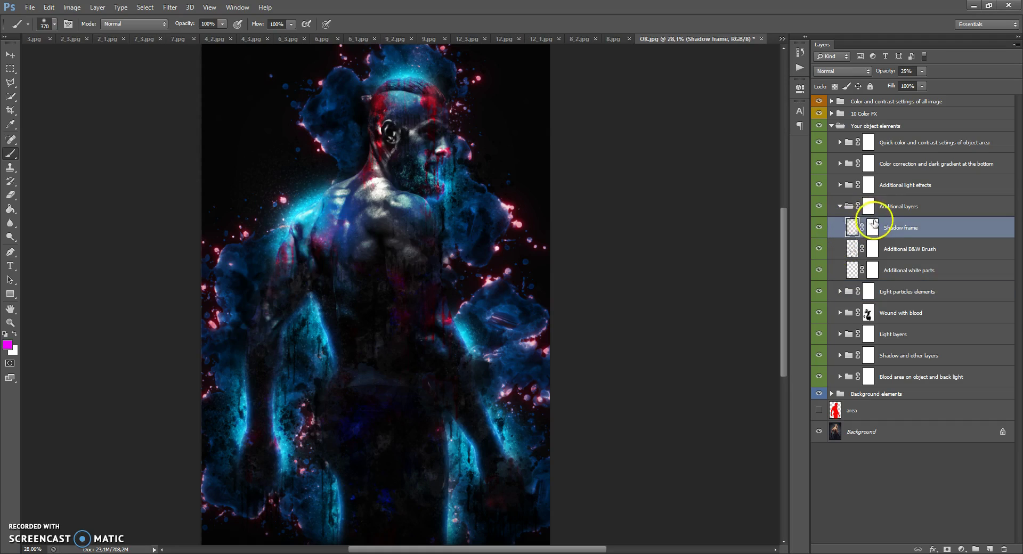
pyautogui.moveTo(954, 87); pyautogui.dragTo(901, 94)
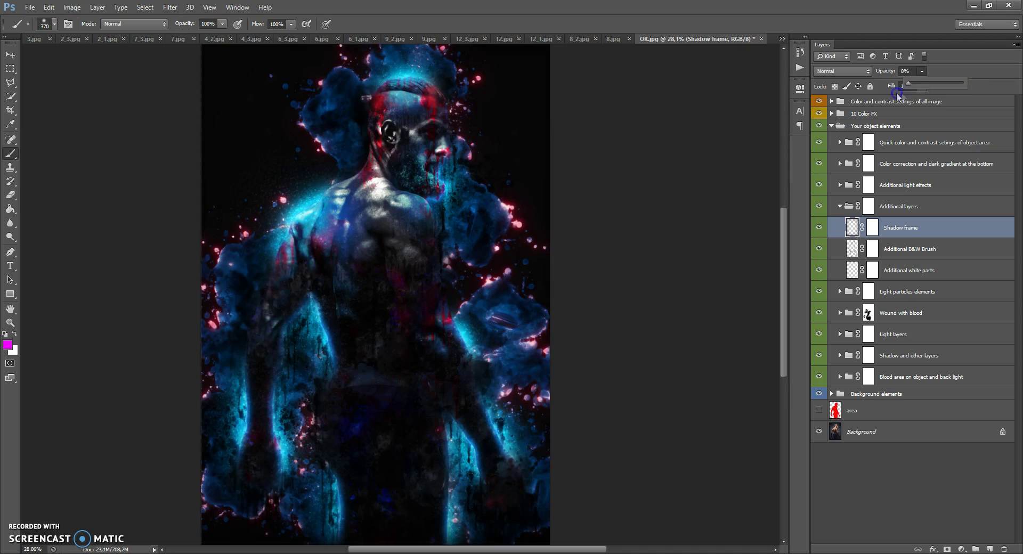
# Compare the image with the "Additional B&W Brush" layer hidden and shown
pyautogui.click(851, 249)
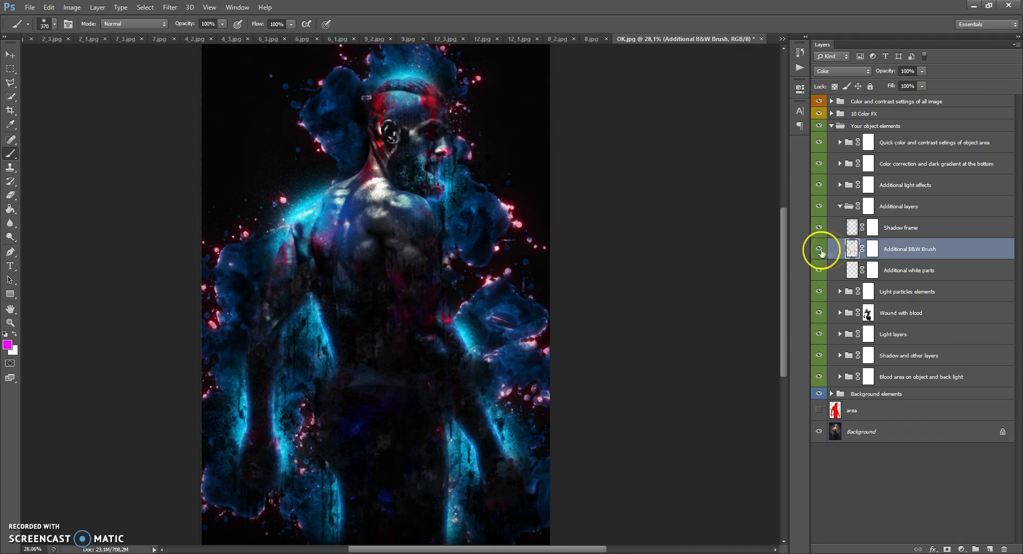
pyautogui.click(817, 248)
pyautogui.click(818, 249)
pyautogui.click(818, 249)
pyautogui.click(818, 249)
# Compare the image with the "Additional white parts" layer hidden and shown, and collapse the "Additional layers" group
pyautogui.click(850, 269)
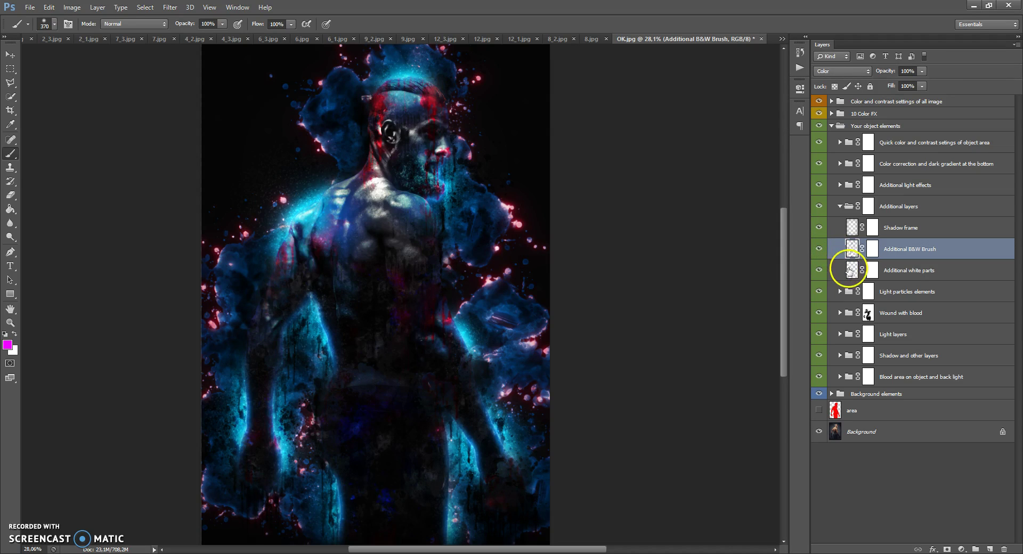
pyautogui.click(818, 271)
pyautogui.click(818, 271)
pyautogui.click(818, 271)
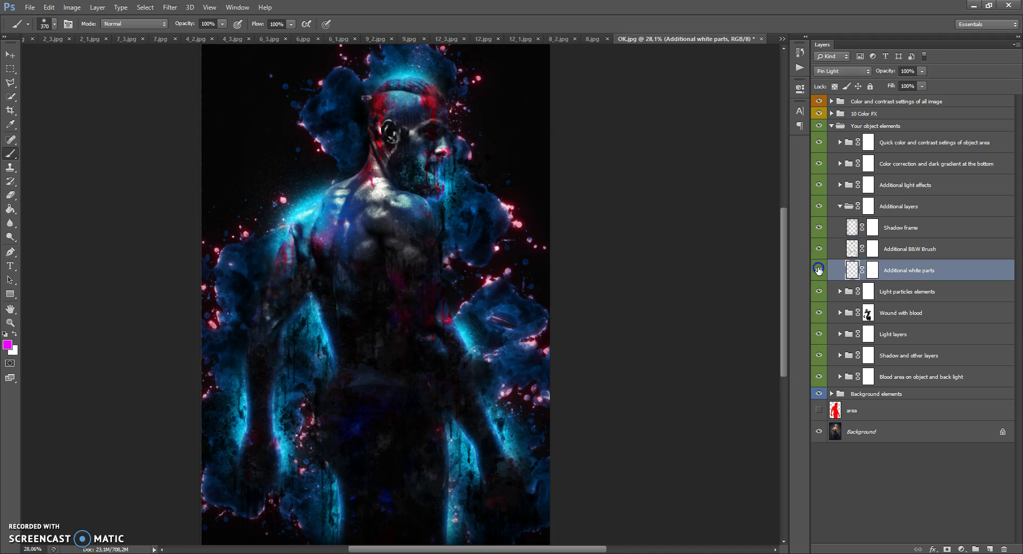
pyautogui.click(819, 271)
pyautogui.click(818, 270)
pyautogui.click(840, 206)
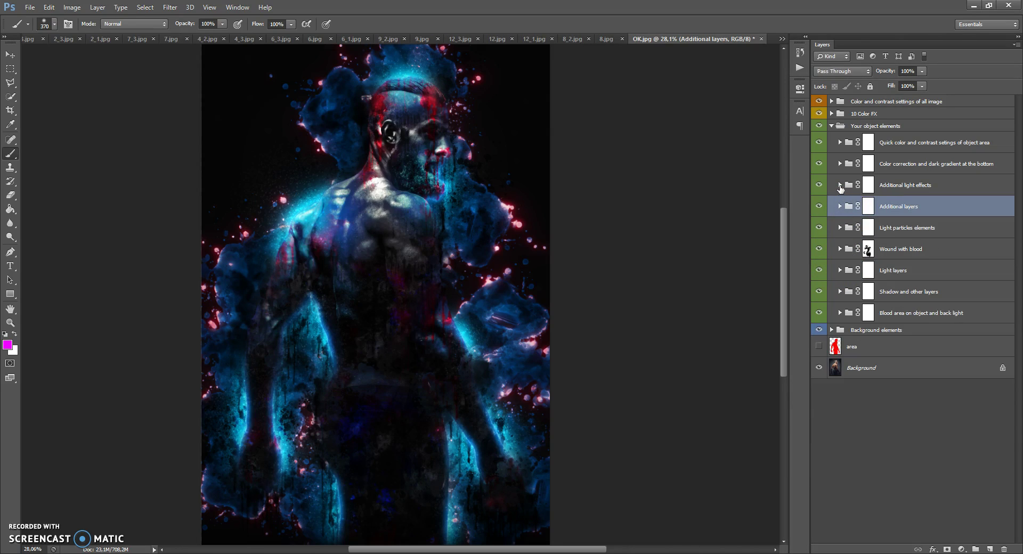
# Expand the "Additional light effects" group, preview the "Light 1" layer on the whole image, and hide it again
pyautogui.click(840, 187)
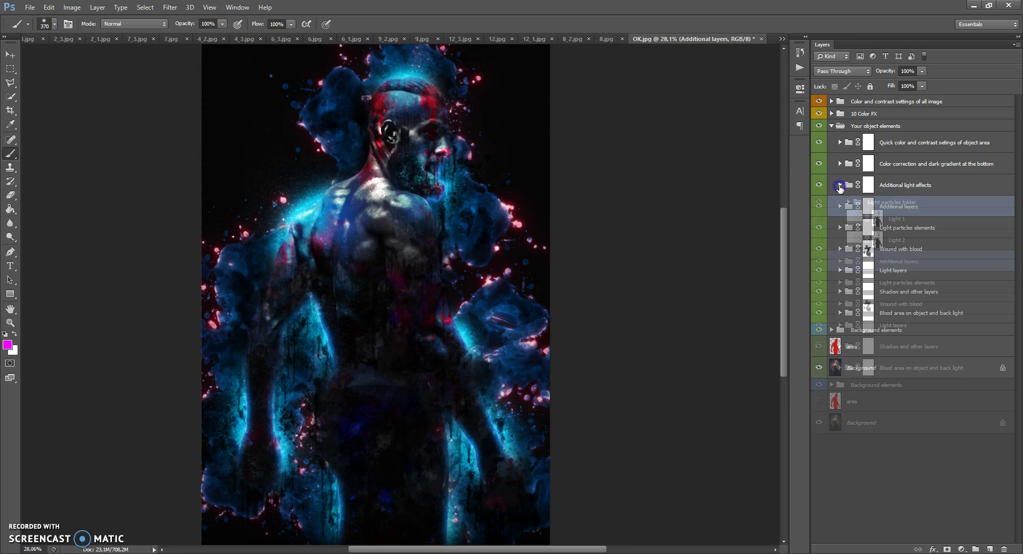
pyautogui.click(855, 220)
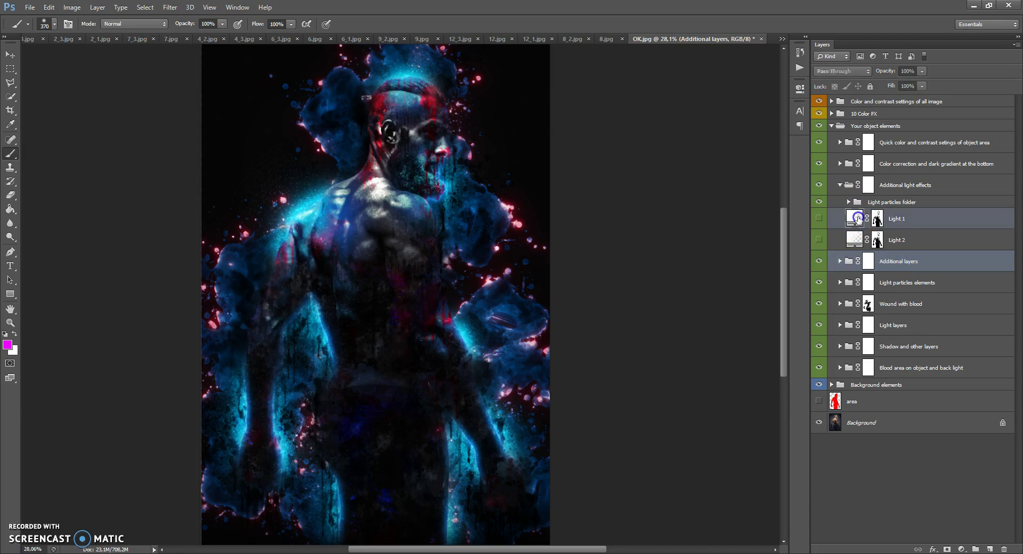
pyautogui.click(859, 204)
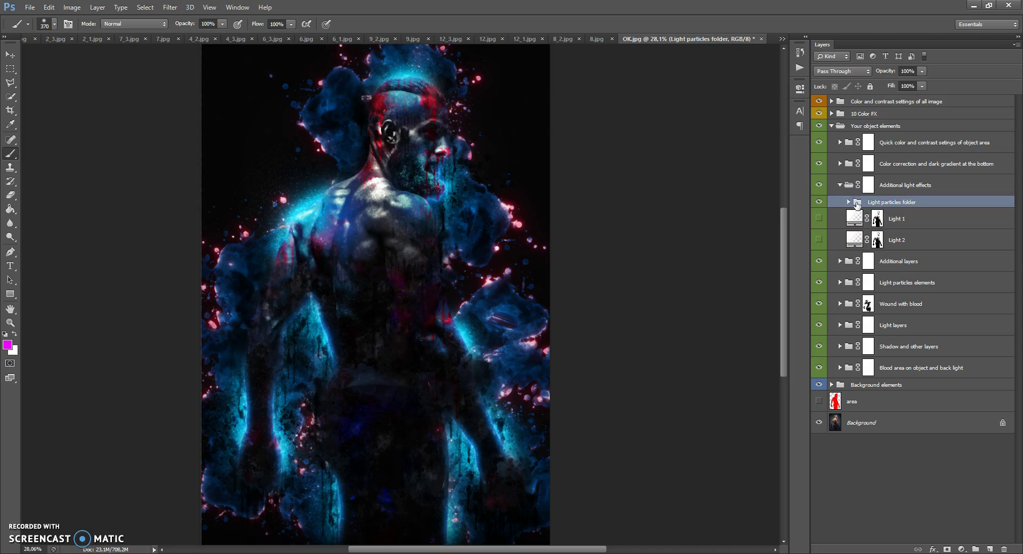
pyautogui.scroll(2, 359, 104)
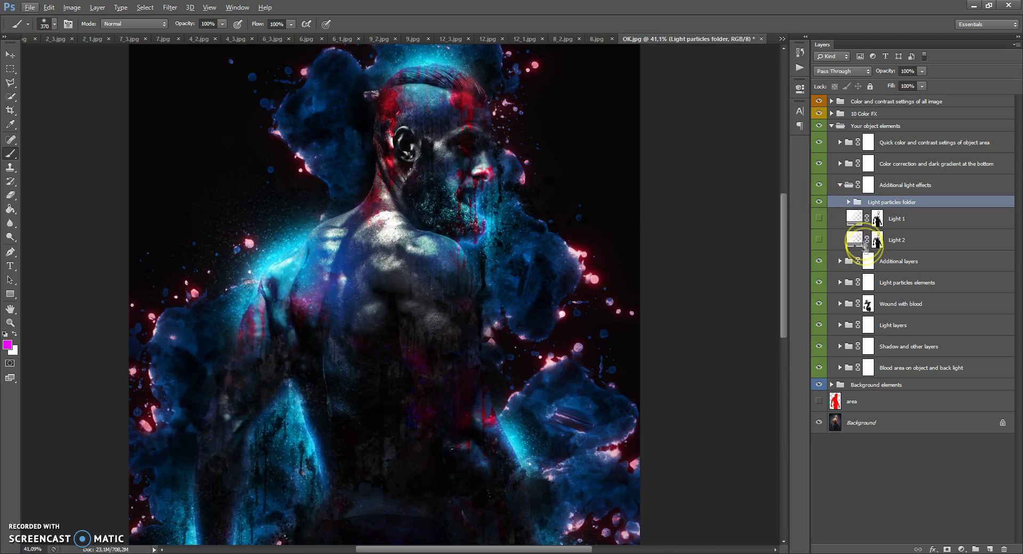
pyautogui.click(855, 220)
pyautogui.click(855, 241)
pyautogui.click(856, 222)
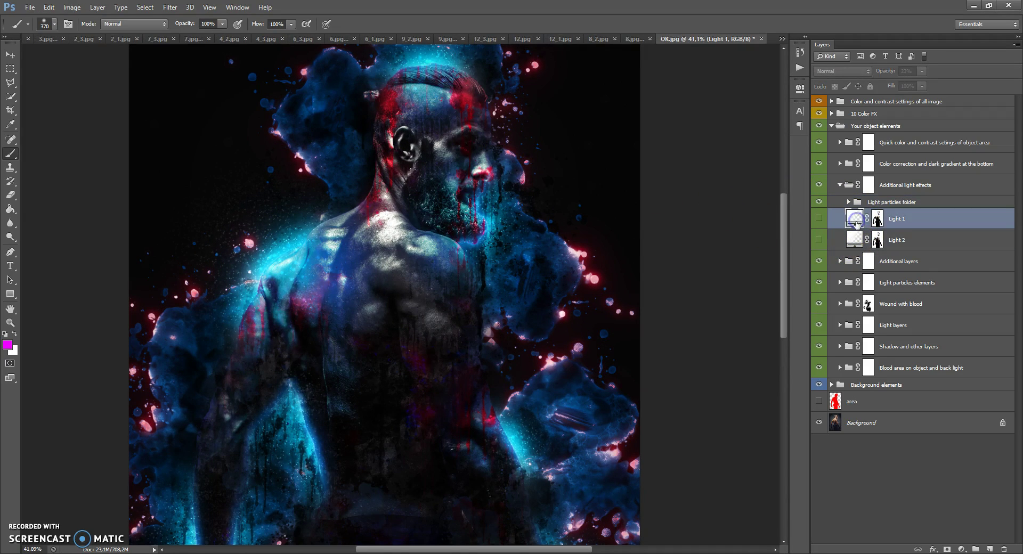
pyautogui.click(819, 218)
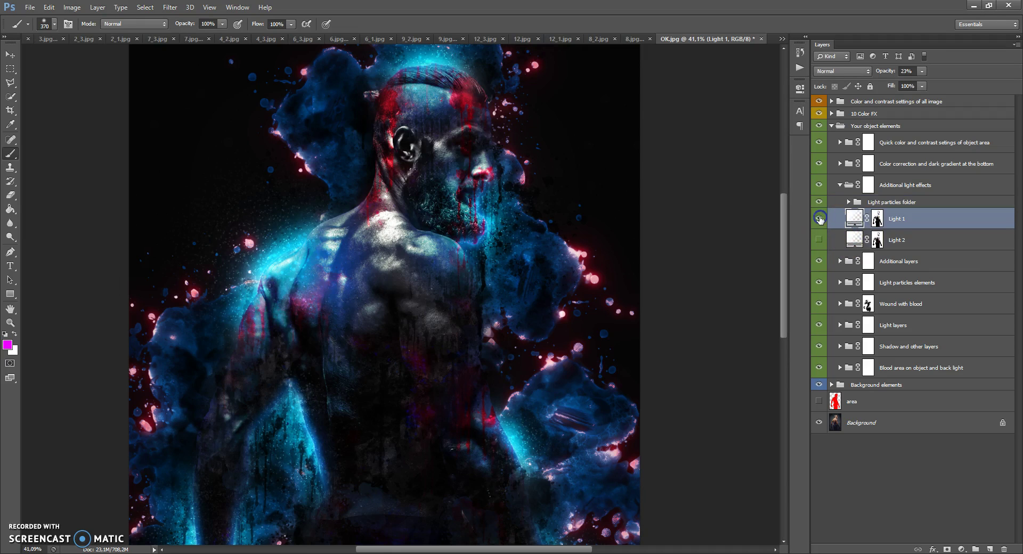
pyautogui.scroll(-2, 508, 216)
pyautogui.scroll(-2, 506, 217)
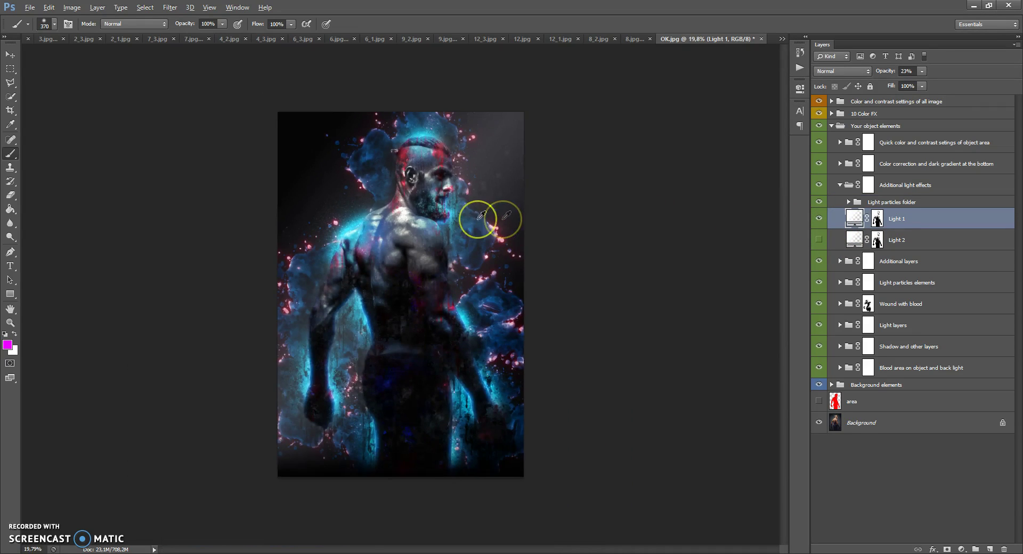
pyautogui.click(819, 220)
# Show the "Light 2" layer, set its radial gradient fill's scale to 139%, and reposition the gradient on the image
pyautogui.click(819, 239)
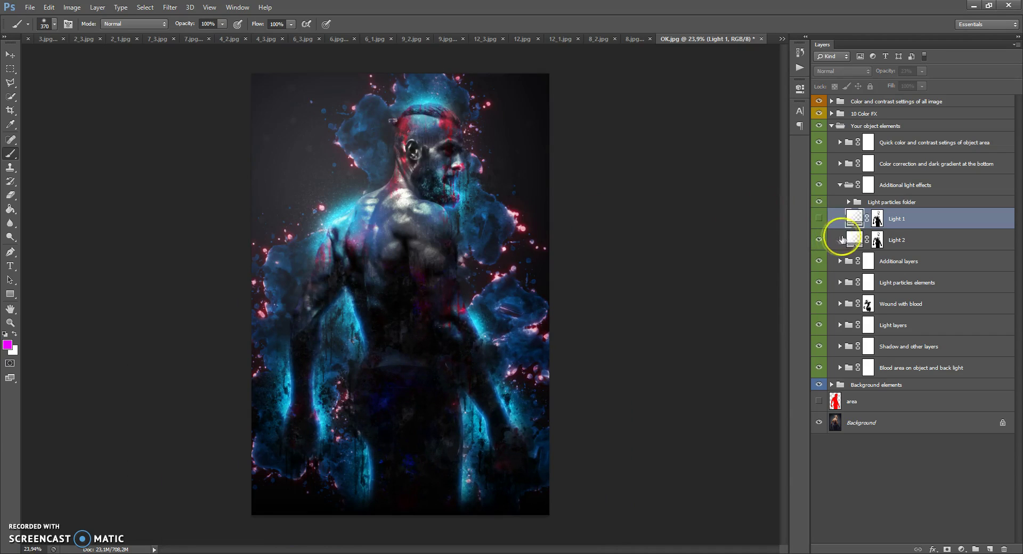
pyautogui.doubleClick(854, 240)
pyautogui.click(632, 250)
pyautogui.moveTo(638, 267)
pyautogui.mouseDown()
pyautogui.moveTo(656, 265)
pyautogui.moveTo(638, 267)
pyautogui.mouseUp()
pyautogui.moveTo(327, 155); pyautogui.dragTo(341, 178)
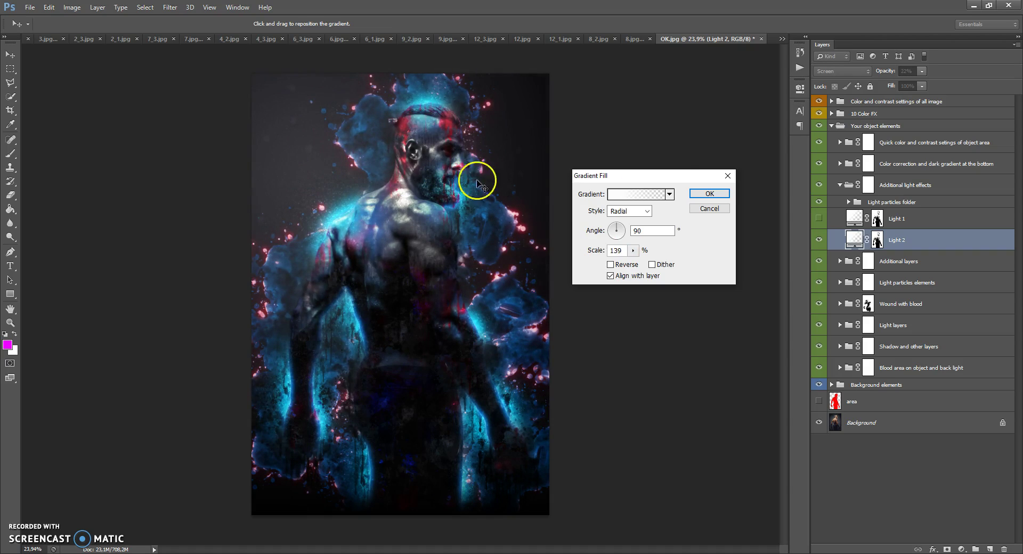
pyautogui.click(709, 194)
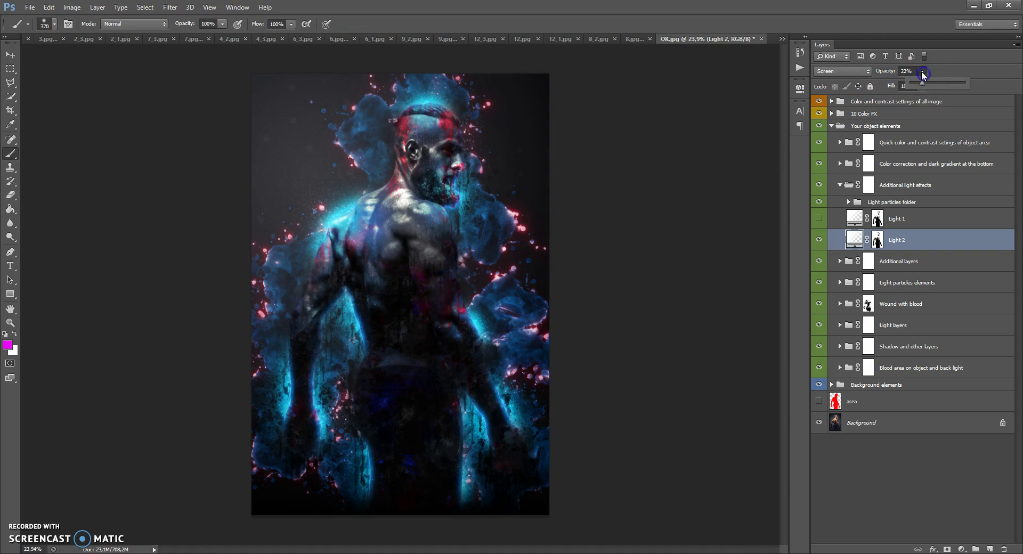
# Fine-tune the opacity of the "Light 2" layer and collapse the "Additional light effects" group
pyautogui.moveTo(918, 81); pyautogui.dragTo(920, 82)
pyautogui.click(853, 235)
pyautogui.click(840, 185)
# Expand "Color correction and dark gradient at the bottom", compare the "Dark gradient at the bottom" layer hidden and shown, and collapse the group
pyautogui.click(848, 164)
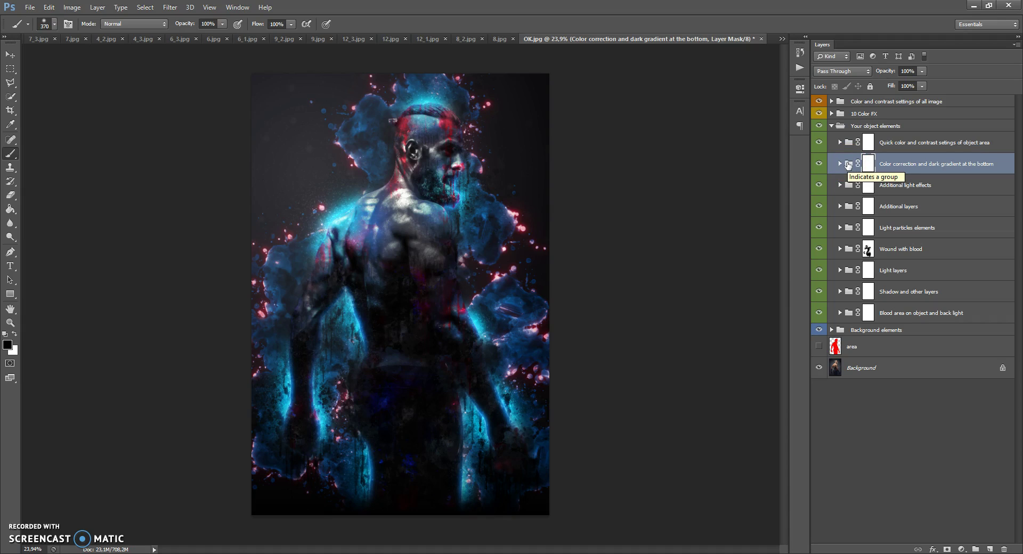
pyautogui.click(839, 164)
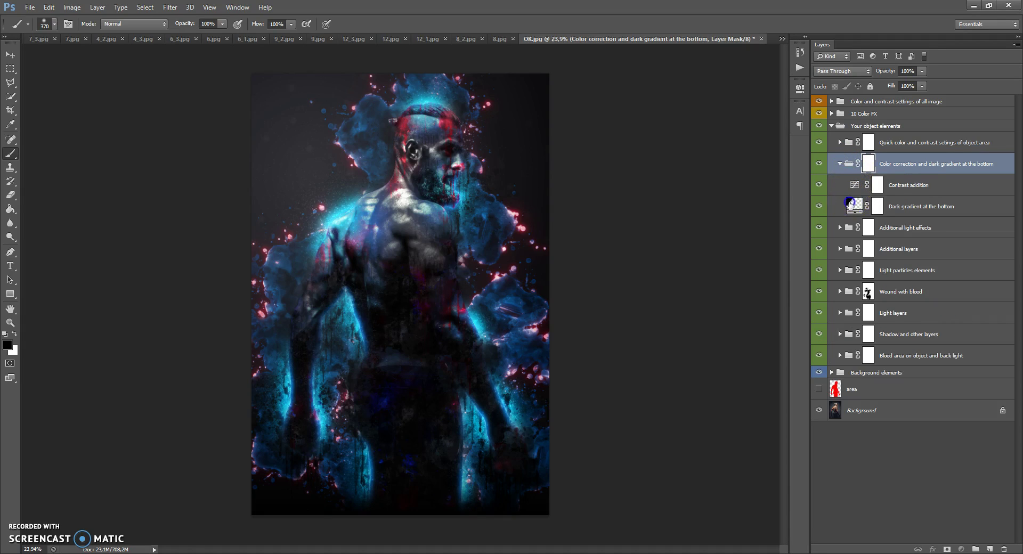
pyautogui.click(849, 204)
pyautogui.click(820, 206)
pyautogui.click(819, 206)
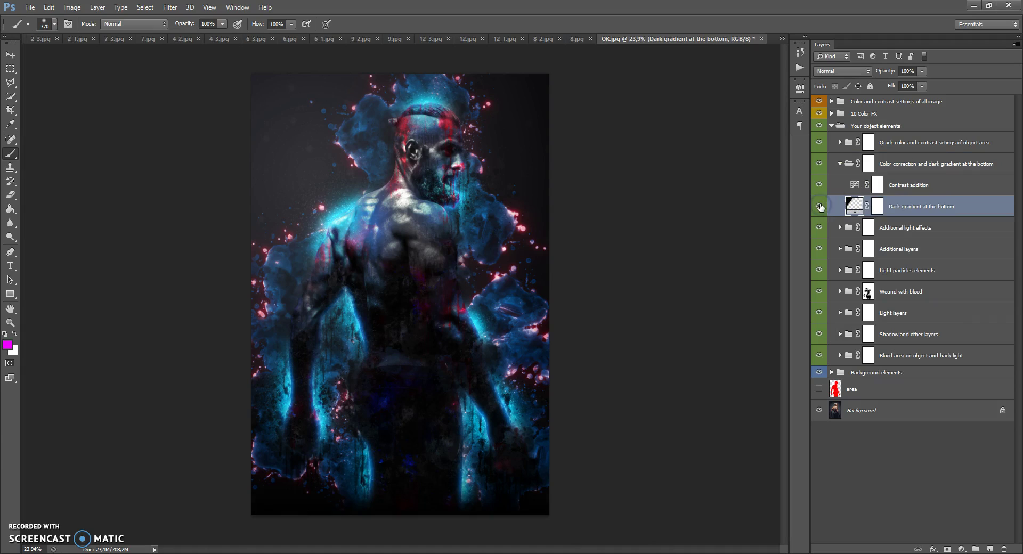
pyautogui.click(840, 164)
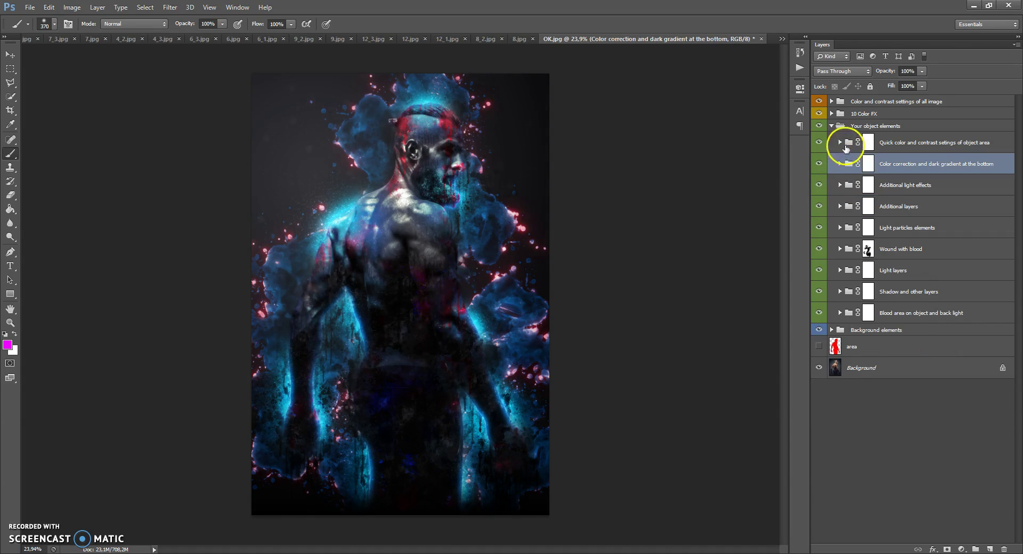
# Expand the "Quick color and contrast setings of object area" group and show the "Add Gradient to object area" layer
pyautogui.click(845, 147)
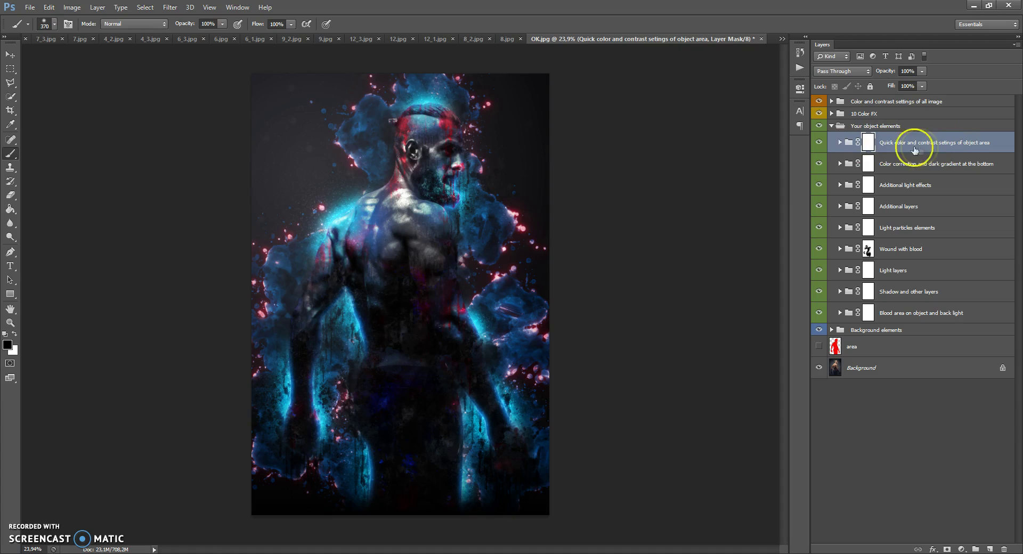
pyautogui.click(840, 142)
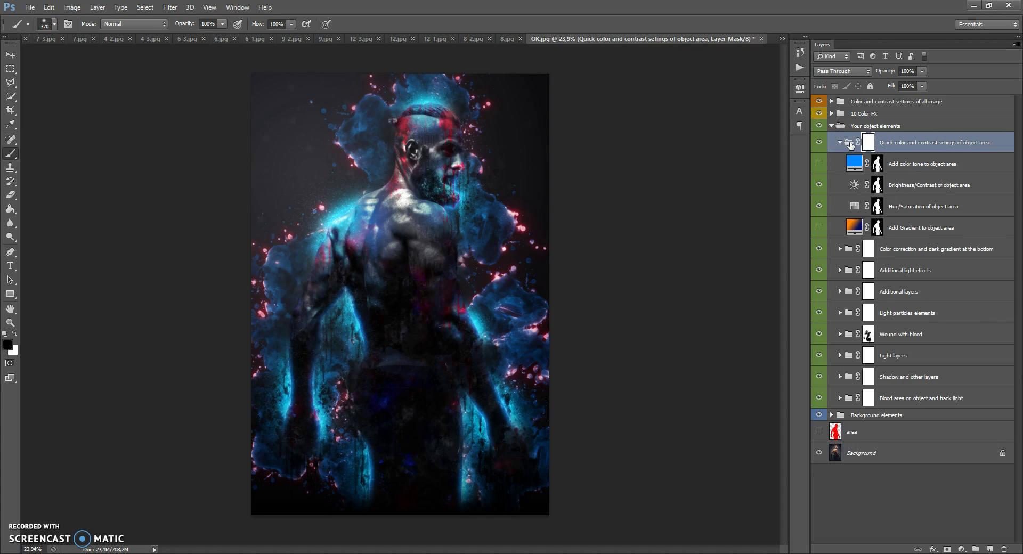
pyautogui.click(836, 228)
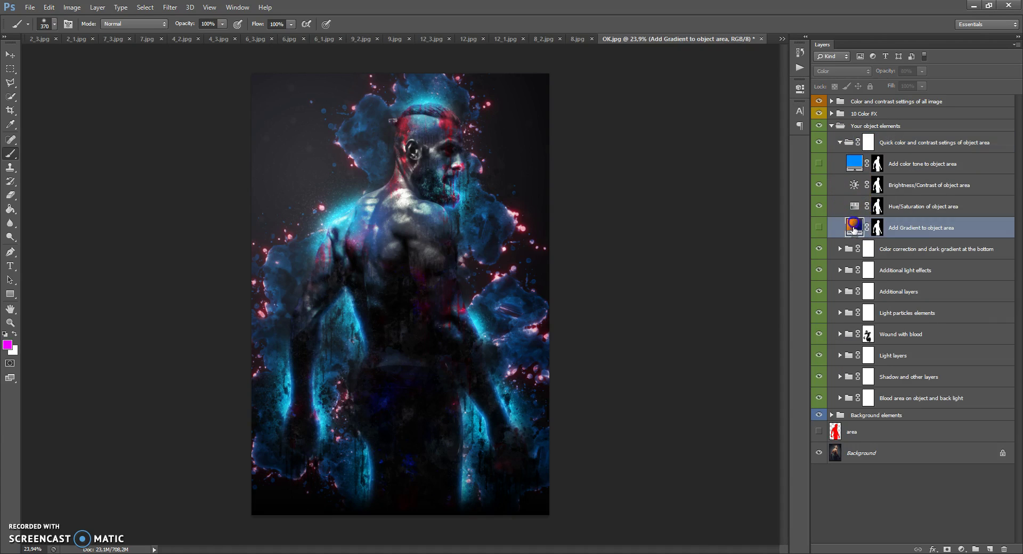
pyautogui.click(819, 228)
pyautogui.click(819, 228)
pyautogui.click(819, 228)
# Reposition the orange-to-blue linear gradient of "Add Gradient to object area" over the body and hide the layer
pyautogui.doubleClick(854, 227)
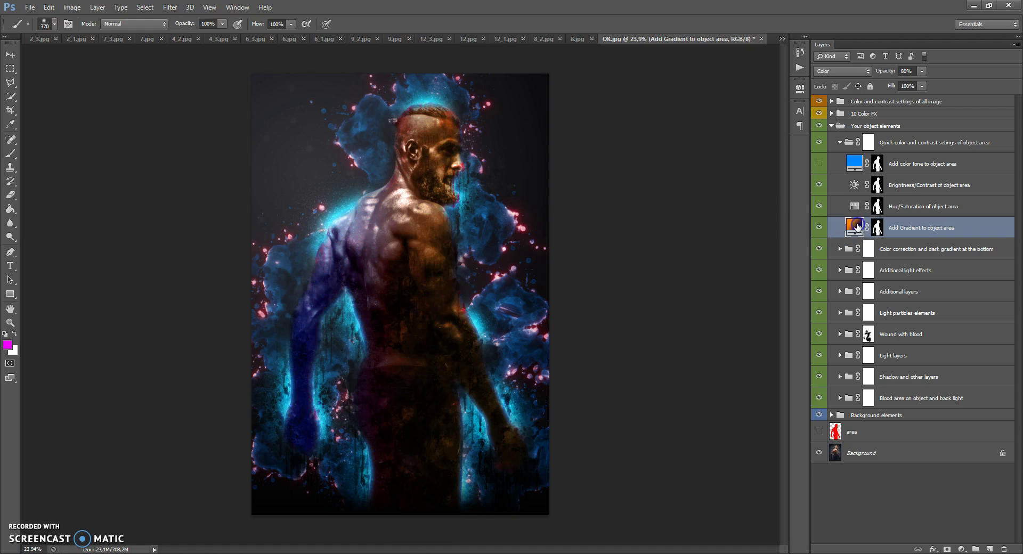
pyautogui.moveTo(451, 281); pyautogui.dragTo(414, 288)
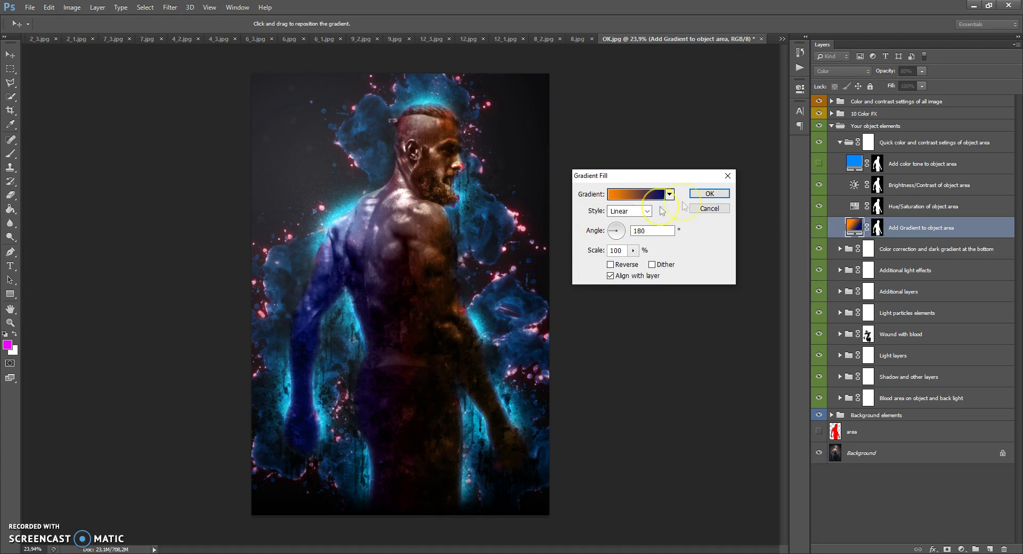
pyautogui.click(708, 194)
pyautogui.click(819, 228)
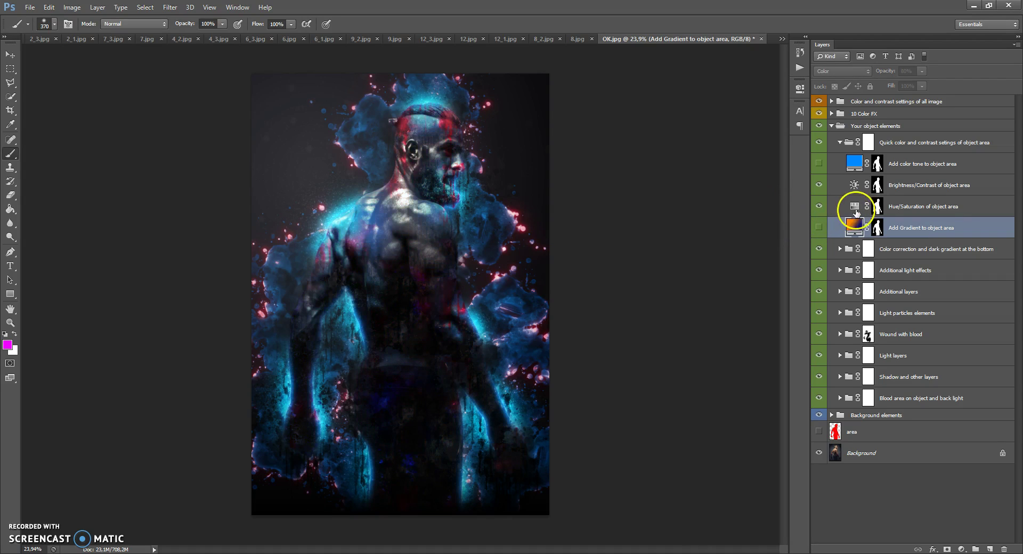
# Set the "Hue/Saturation of object area" adjustment to hue -2 and saturation -4, and check its effect
pyautogui.doubleClick(855, 207)
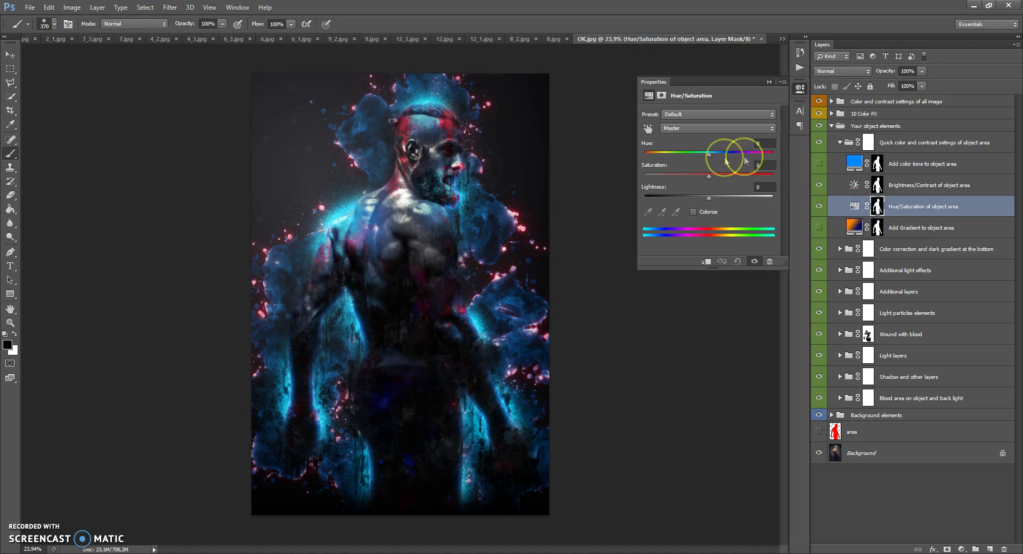
pyautogui.moveTo(713, 155); pyautogui.dragTo(723, 185)
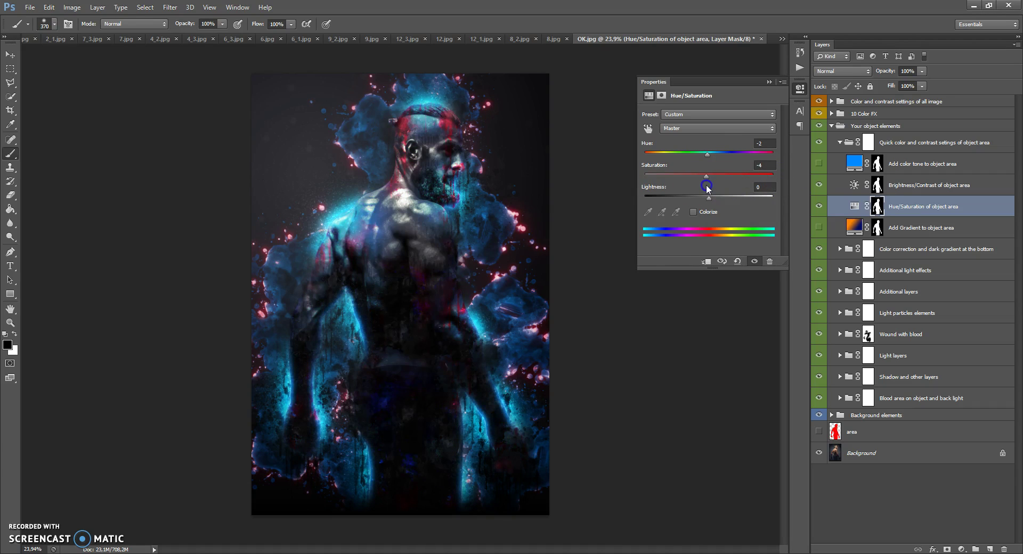
pyautogui.click(769, 82)
pyautogui.click(819, 206)
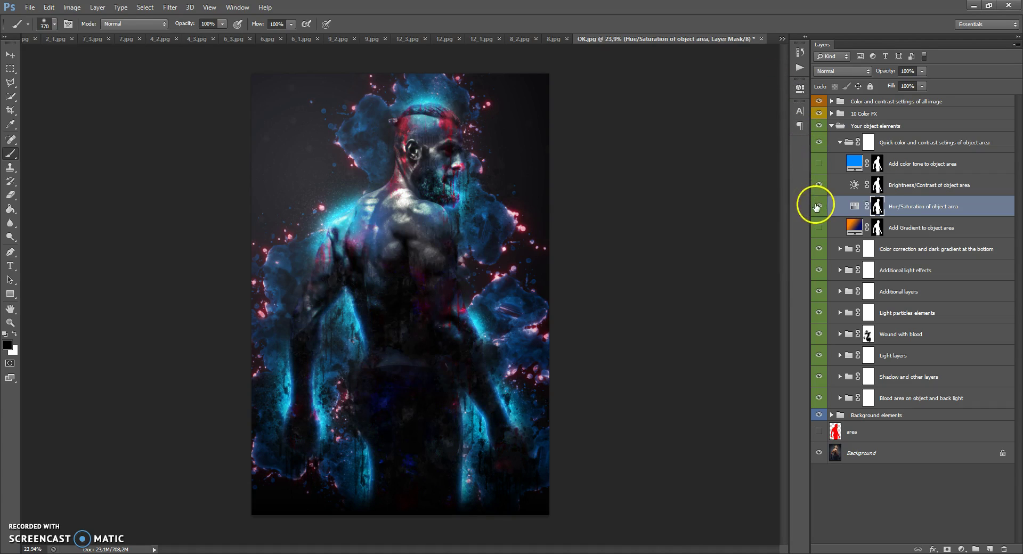
# Try a different brightness in the "Brightness/Contrast of object area" adjustment and close its properties
pyautogui.doubleClick(853, 185)
pyautogui.moveTo(727, 140)
pyautogui.mouseDown()
pyautogui.moveTo(749, 138)
pyautogui.moveTo(655, 142)
pyautogui.moveTo(763, 133)
pyautogui.moveTo(732, 132)
pyautogui.mouseUp()
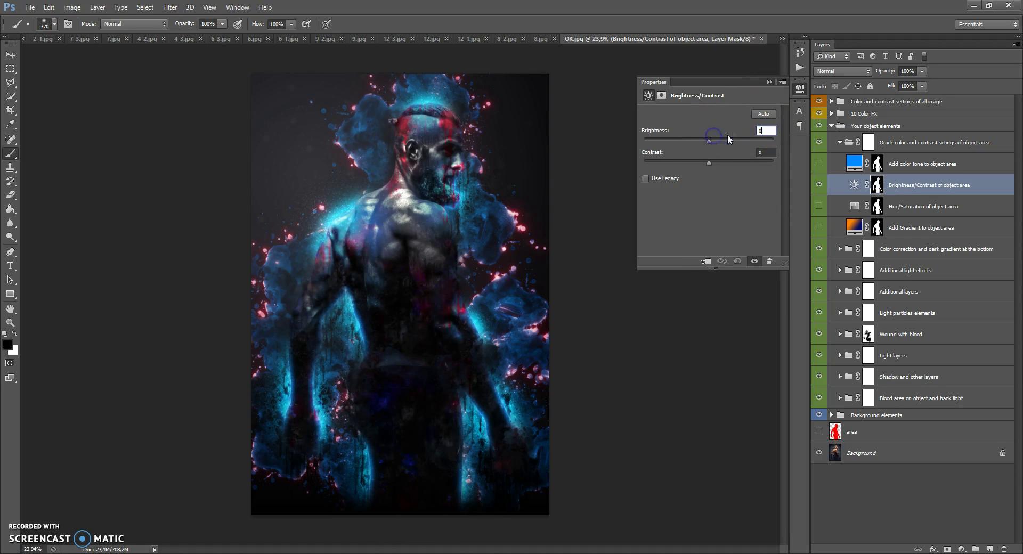
pyautogui.click(769, 83)
# Show the "Add color tone to object area" layer and change its fill color to bright green
pyautogui.click(851, 164)
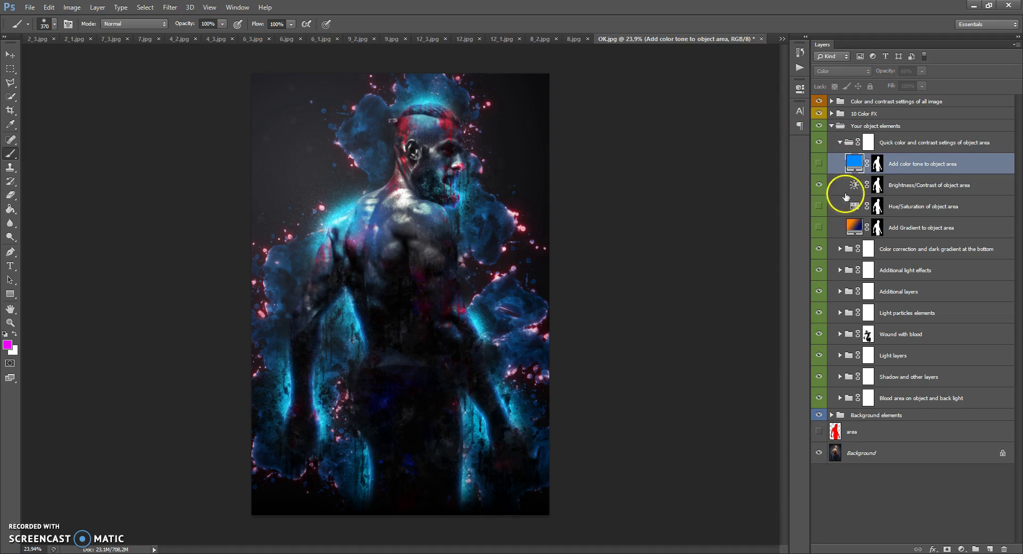
pyautogui.click(823, 165)
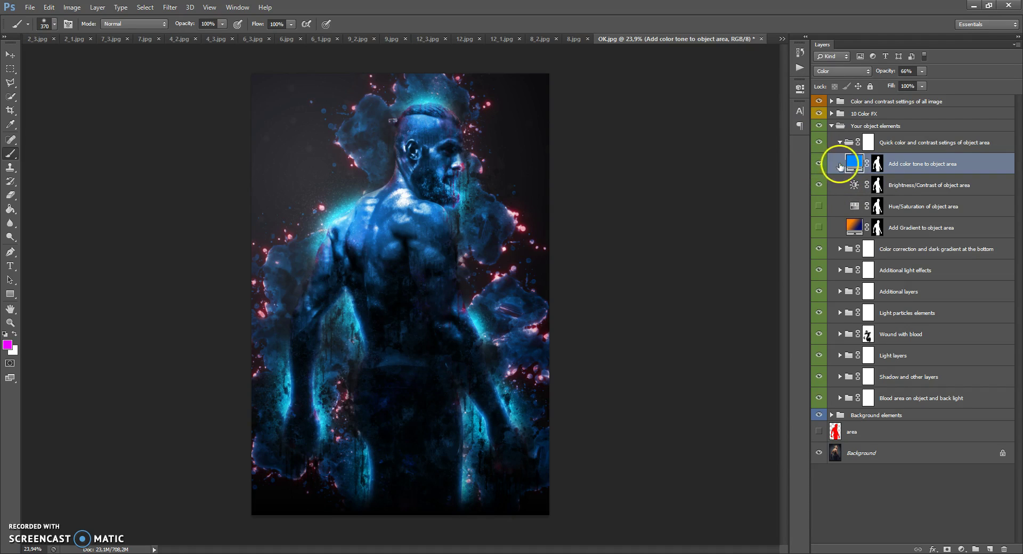
pyautogui.doubleClick(851, 164)
pyautogui.moveTo(775, 370); pyautogui.dragTo(776, 412)
pyautogui.click(869, 304)
# Reduce the opacity of "Add color tone to object area" to 0% and hide the layer
pyautogui.click(921, 71)
pyautogui.moveTo(898, 83); pyautogui.dragTo(863, 89)
pyautogui.click(818, 163)
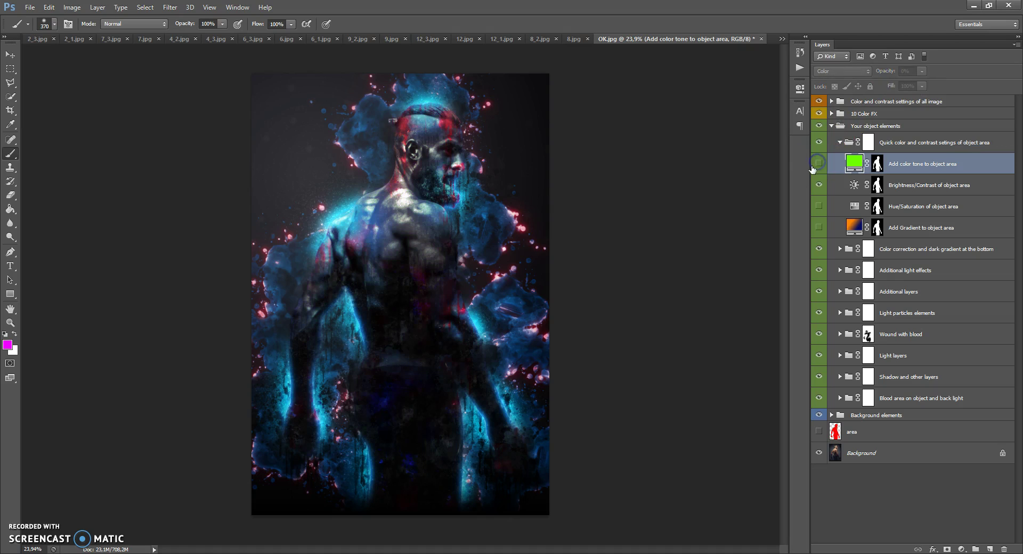
# Collapse the "Quick color and contrast setings of object area" and "Your object elements" groups, and expand "10 Color FX"
pyautogui.click(839, 143)
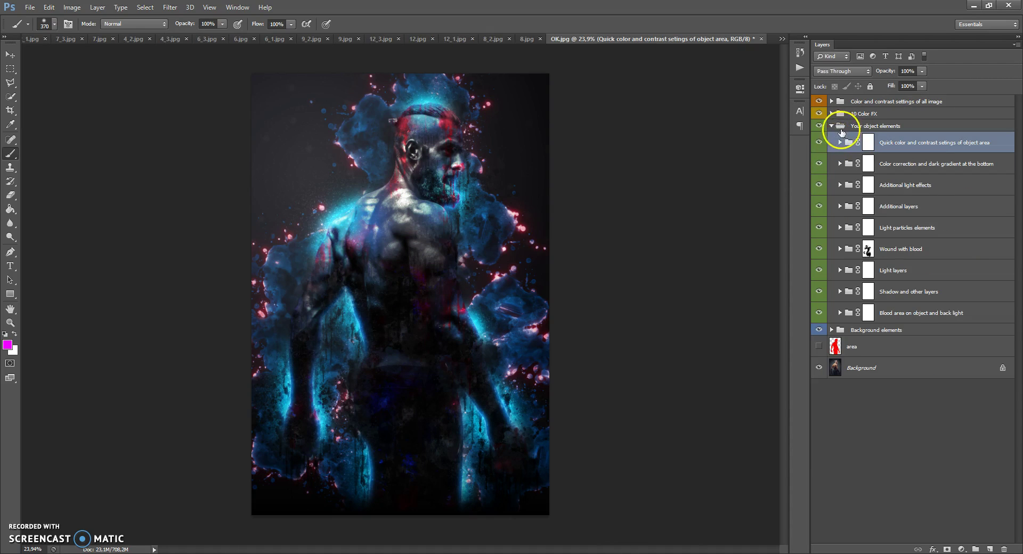
pyautogui.click(831, 126)
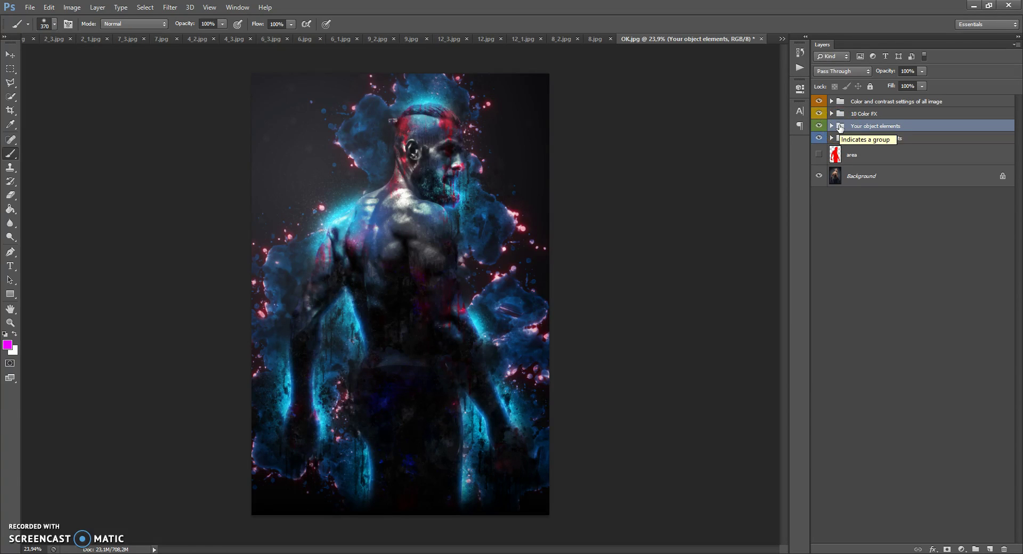
pyautogui.click(840, 113)
pyautogui.click(832, 114)
# Preview the layers Color 1 through Color 9 on the image one at a time
pyautogui.click(818, 131)
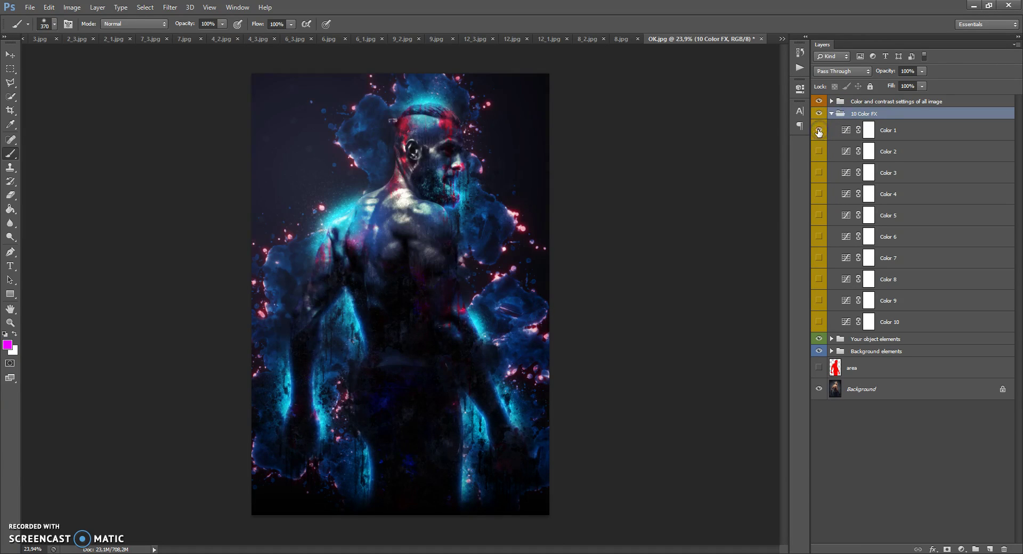
pyautogui.click(819, 151)
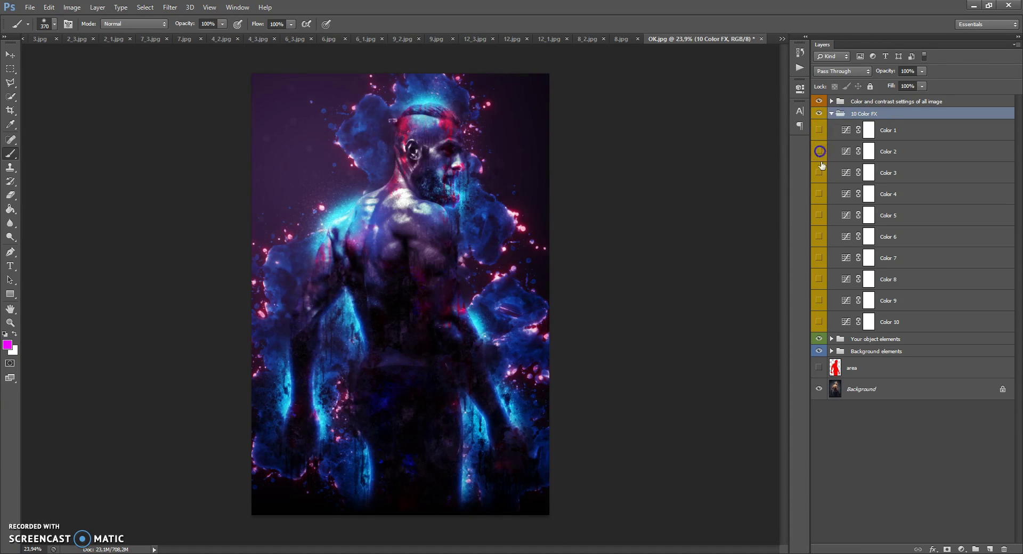
pyautogui.click(818, 173)
pyautogui.click(819, 173)
pyautogui.click(818, 195)
pyautogui.click(818, 194)
pyautogui.click(820, 216)
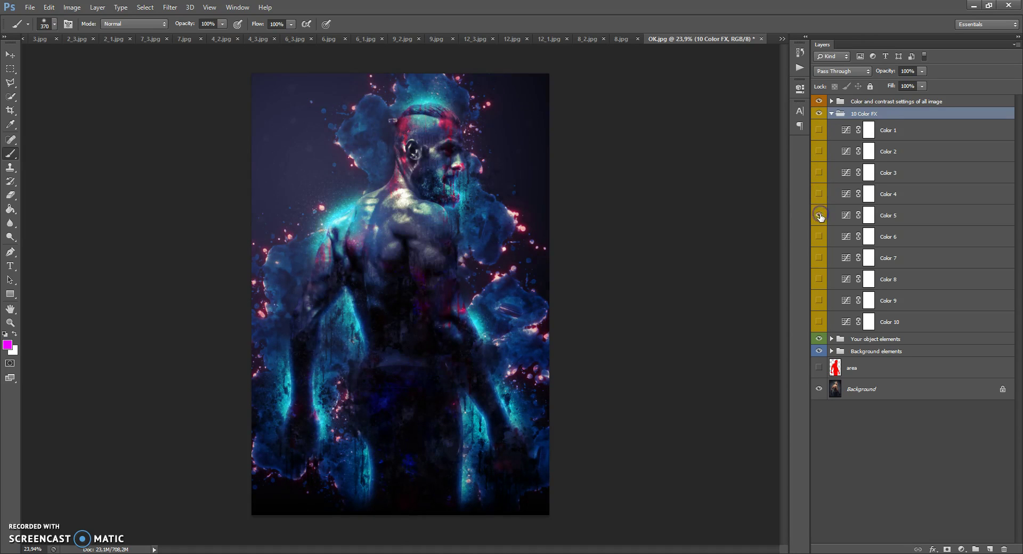
pyautogui.click(819, 237)
pyautogui.click(819, 258)
pyautogui.click(819, 258)
pyautogui.click(818, 279)
pyautogui.click(819, 301)
pyautogui.click(819, 301)
# Show the Color 10 layer and collapse the "10 Color FX" group
pyautogui.click(818, 322)
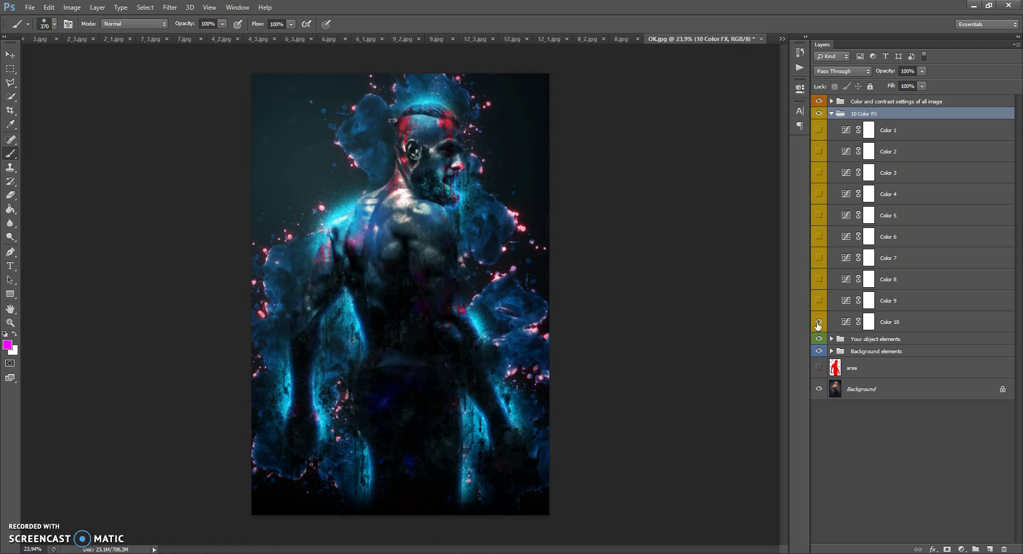
pyautogui.click(832, 114)
# Expand the "Color and contrast settings of all image" group and show the "Add Gradient to all image" layer
pyautogui.click(836, 104)
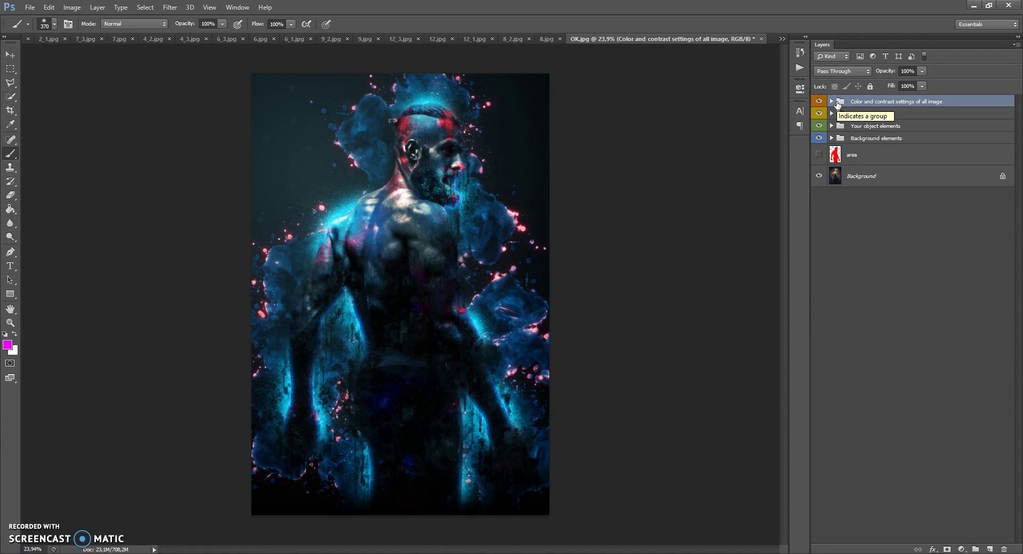
pyautogui.click(832, 102)
pyautogui.click(837, 268)
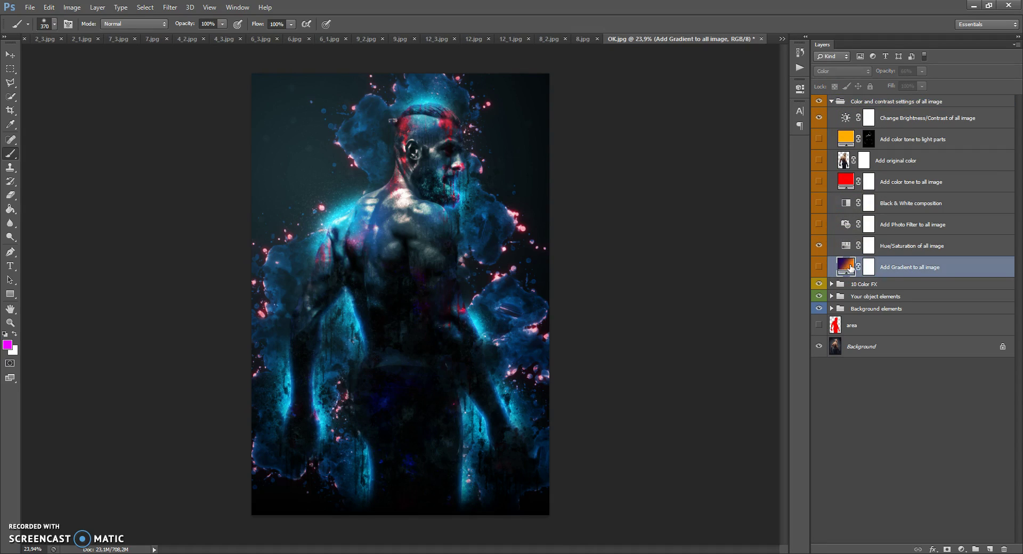
pyautogui.click(820, 266)
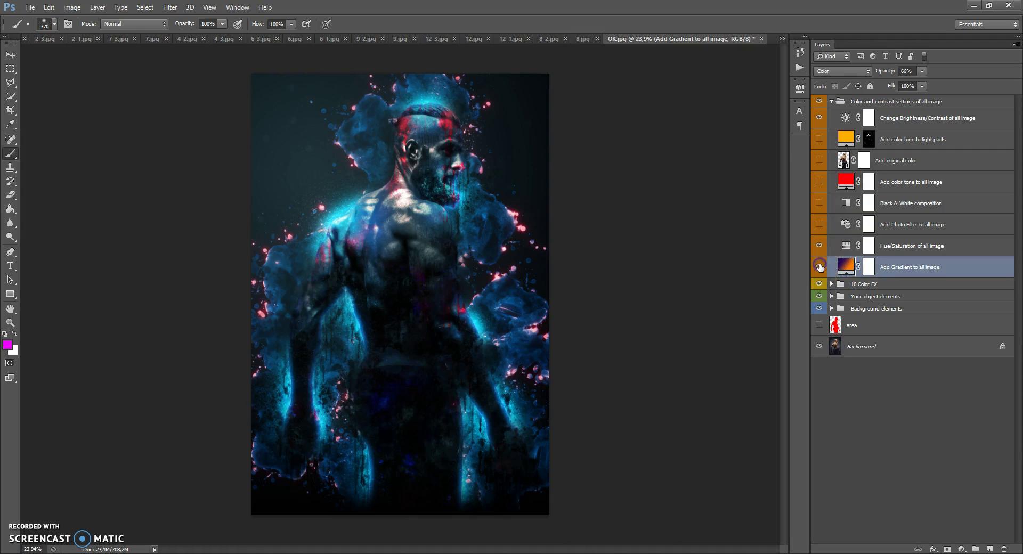
# Reposition the violet-to-orange gradient of "Add Gradient to all image" over the picture and set its angle to 172,87°
pyautogui.doubleClick(845, 266)
pyautogui.click(404, 306)
pyautogui.moveTo(404, 307)
pyautogui.mouseDown()
pyautogui.moveTo(389, 182)
pyautogui.moveTo(294, 113)
pyautogui.moveTo(381, 362)
pyautogui.moveTo(396, 307)
pyautogui.mouseUp()
pyautogui.click(609, 230)
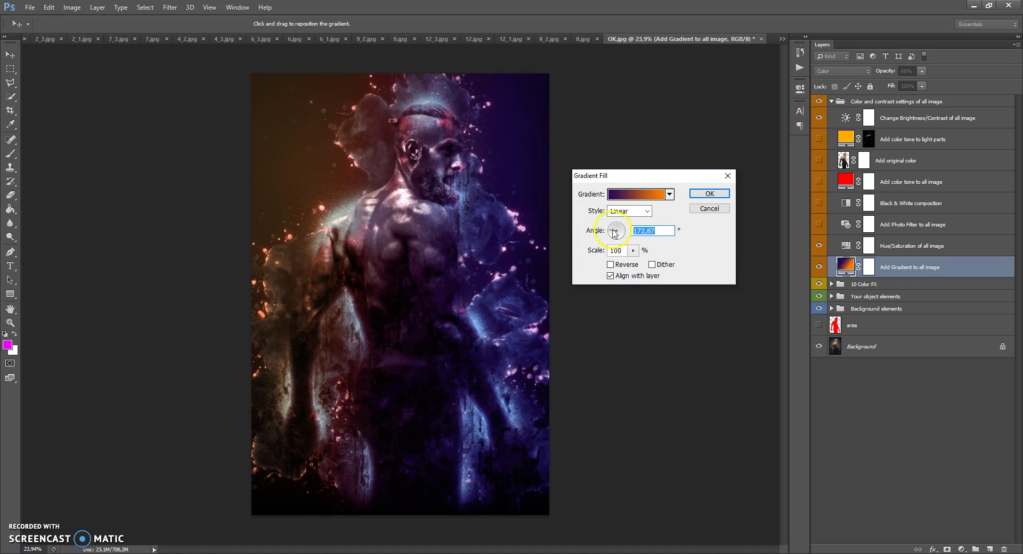
# Change the violet color stop of the "Add Gradient to all image" gradient to dark blue 0a3559
pyautogui.click(659, 195)
pyautogui.click(571, 413)
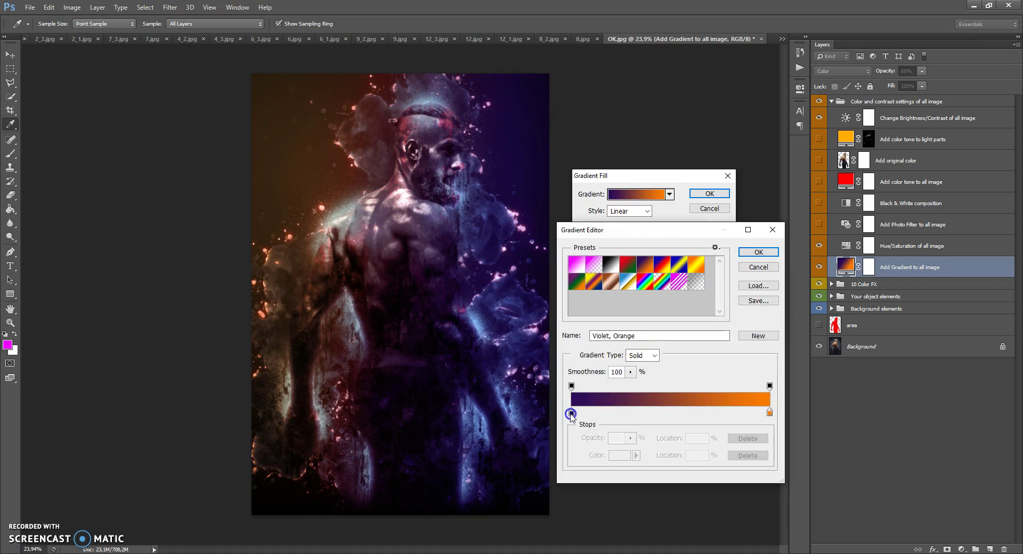
pyautogui.doubleClick(570, 413)
pyautogui.moveTo(774, 350)
pyautogui.mouseDown()
pyautogui.moveTo(773, 401)
pyautogui.moveTo(768, 361)
pyautogui.mouseUp()
pyautogui.click(768, 362)
pyautogui.click(768, 368)
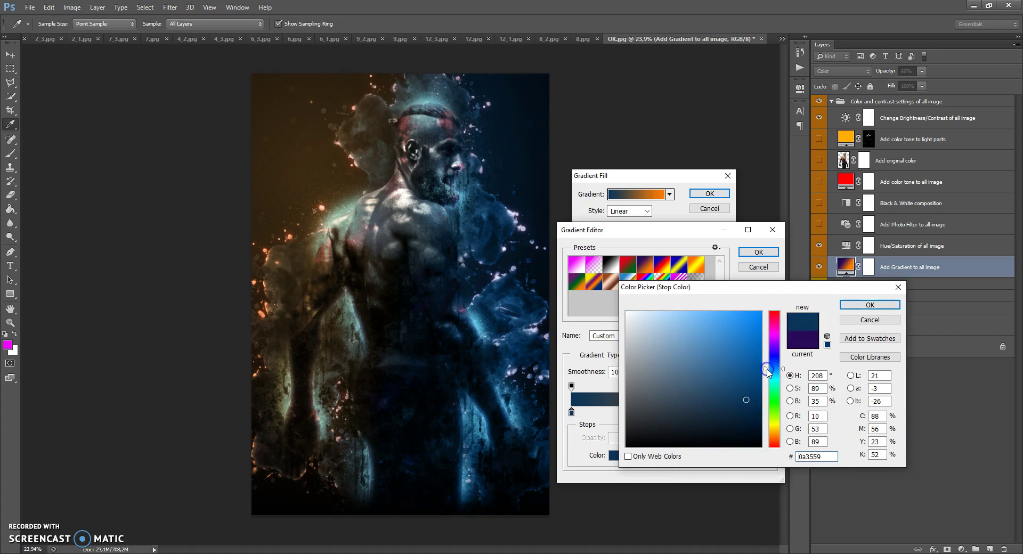
pyautogui.click(847, 304)
# Change the gradient's orange color stop to red ff0000 and accept the edited gradient
pyautogui.doubleClick(767, 411)
pyautogui.moveTo(769, 323); pyautogui.dragTo(769, 286)
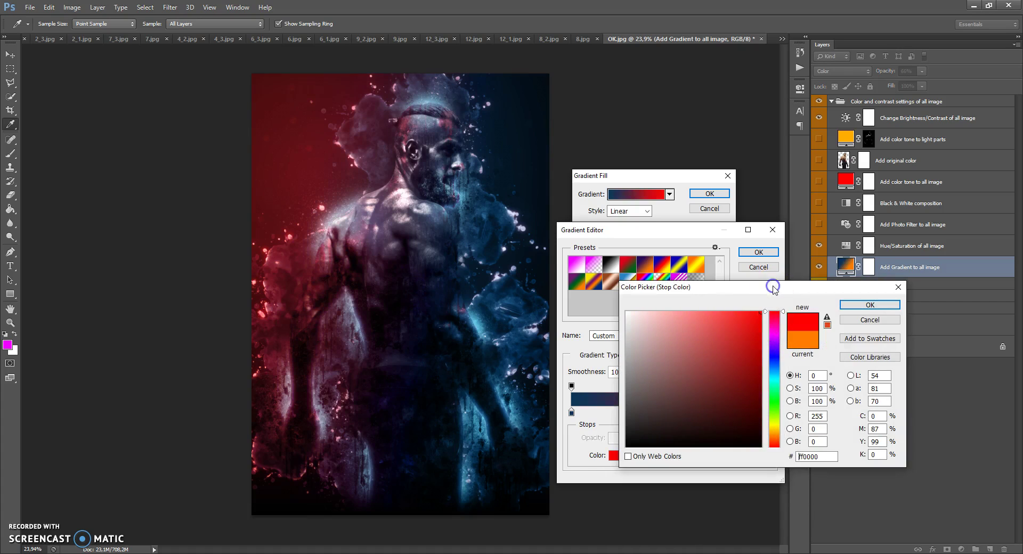
pyautogui.click(842, 308)
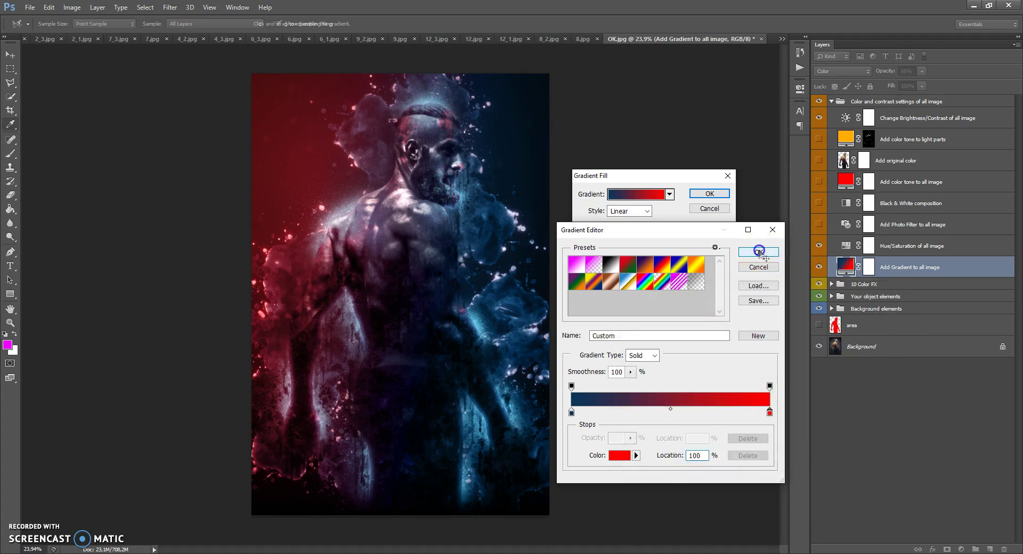
pyautogui.click(758, 252)
# Reposition the blue-to-red gradient with angle -124,99° and scale 130%, apply it, and hide the gradient layer
pyautogui.moveTo(444, 272)
pyautogui.mouseDown()
pyautogui.moveTo(499, 269)
pyautogui.moveTo(291, 264)
pyautogui.moveTo(446, 265)
pyautogui.mouseUp()
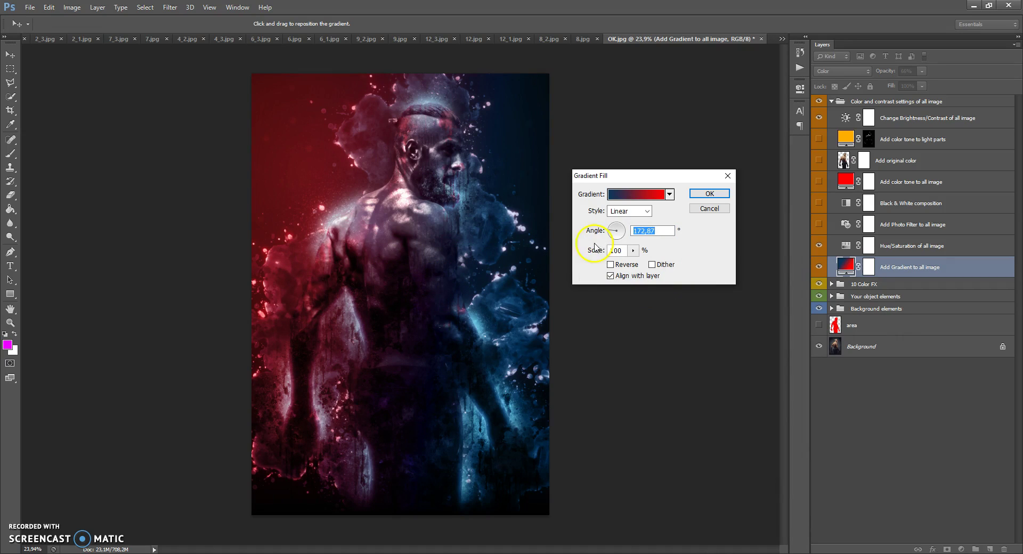
pyautogui.click(615, 226)
pyautogui.click(619, 241)
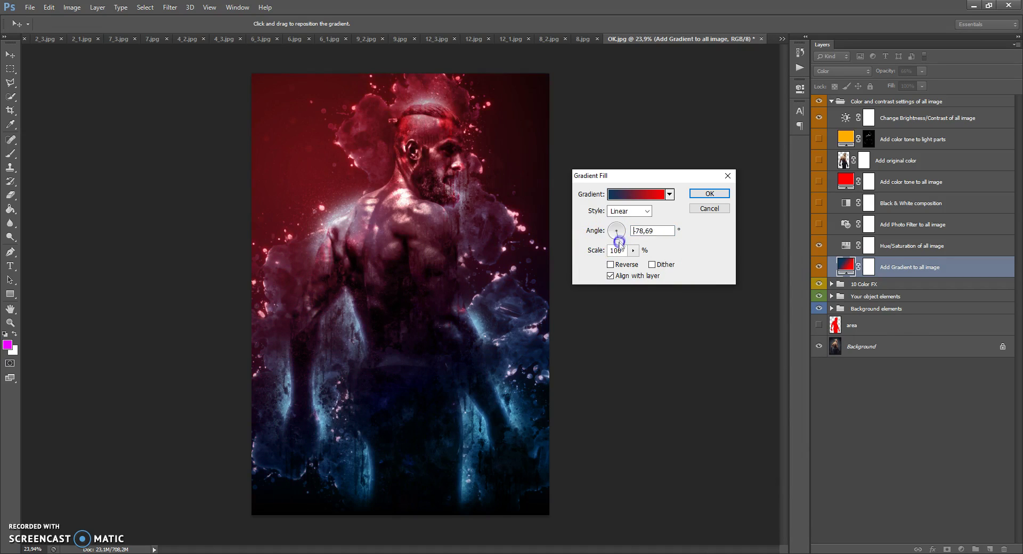
pyautogui.click(612, 235)
pyautogui.click(632, 251)
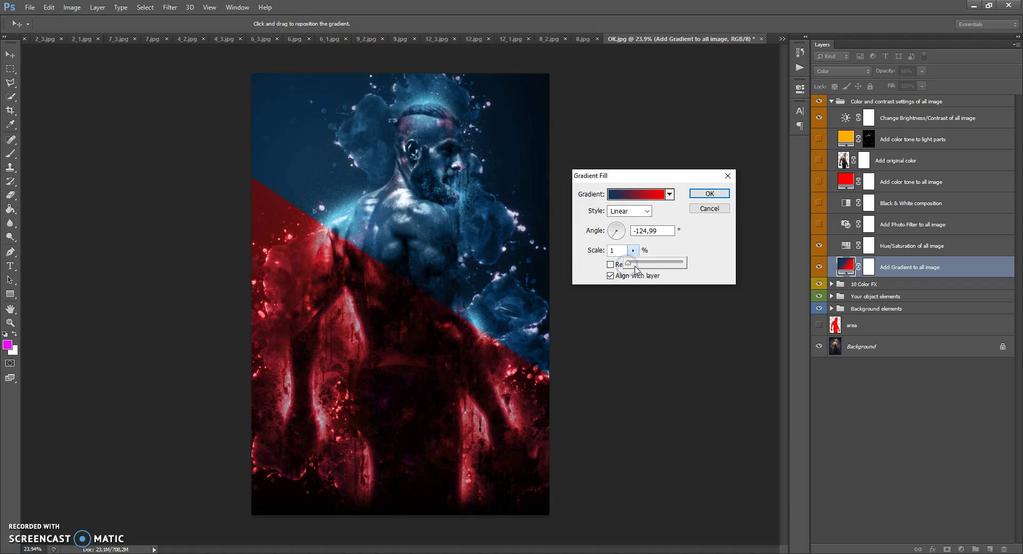
pyautogui.moveTo(499, 265); pyautogui.dragTo(454, 258)
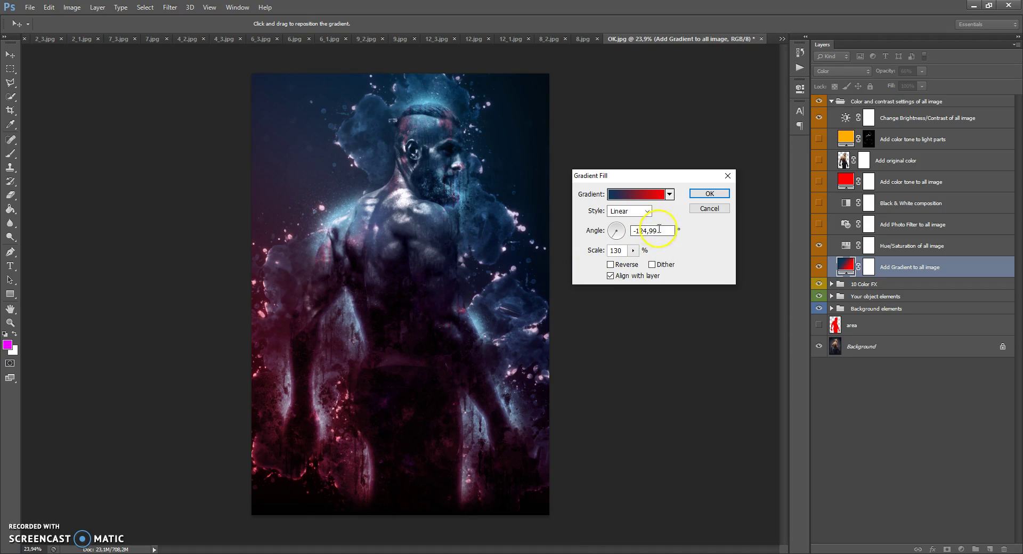
pyautogui.click(710, 193)
pyautogui.press('b')
pyautogui.click(818, 267)
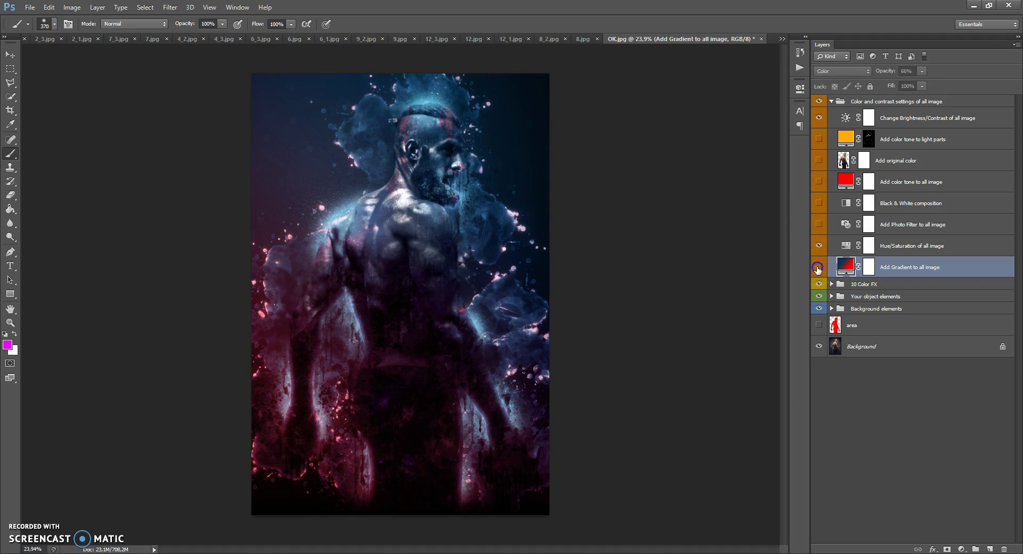
# Try hue and saturation changes in "Hue/Saturation of all image", reset the hue to 0, and hide the layer
pyautogui.doubleClick(846, 245)
pyautogui.moveTo(708, 155); pyautogui.dragTo(738, 154)
pyautogui.click(708, 176)
pyautogui.doubleClick(765, 144)
pyautogui.write('0')
pyautogui.click(769, 81)
pyautogui.click(819, 245)
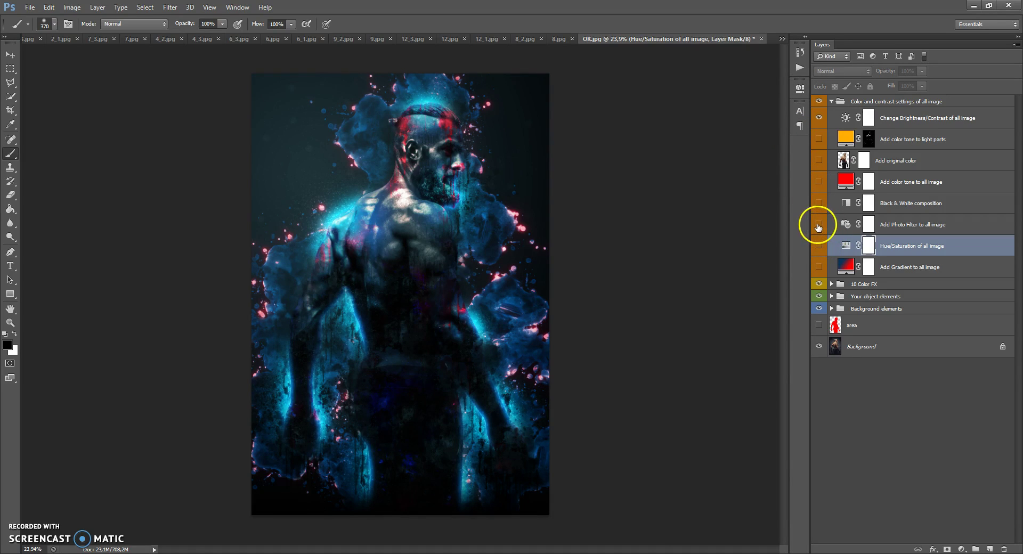
# Show the "Add Photo Filter to all image" layer and switch its filter to Cooling Filter (80)
pyautogui.click(818, 225)
pyautogui.doubleClick(846, 226)
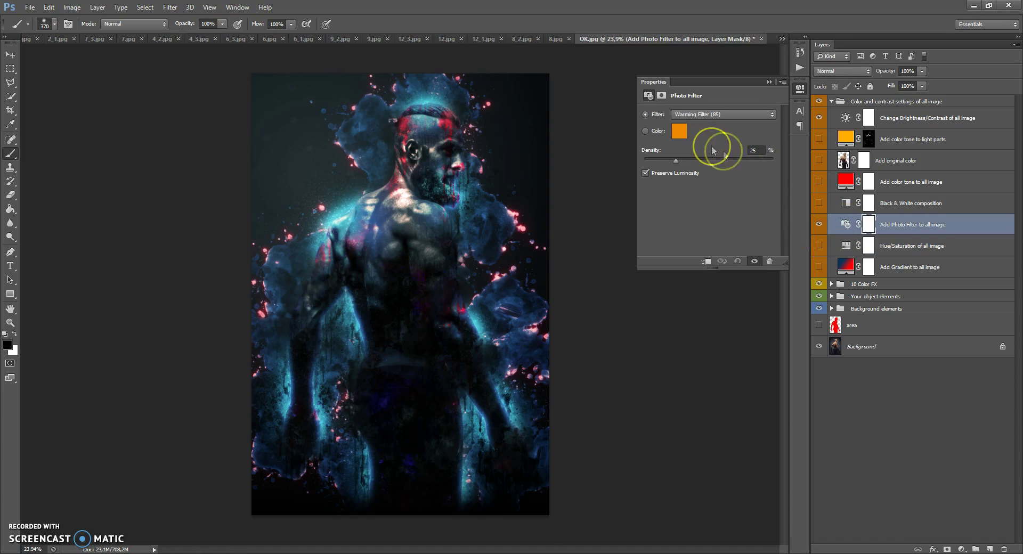
pyautogui.click(700, 114)
pyautogui.click(700, 123)
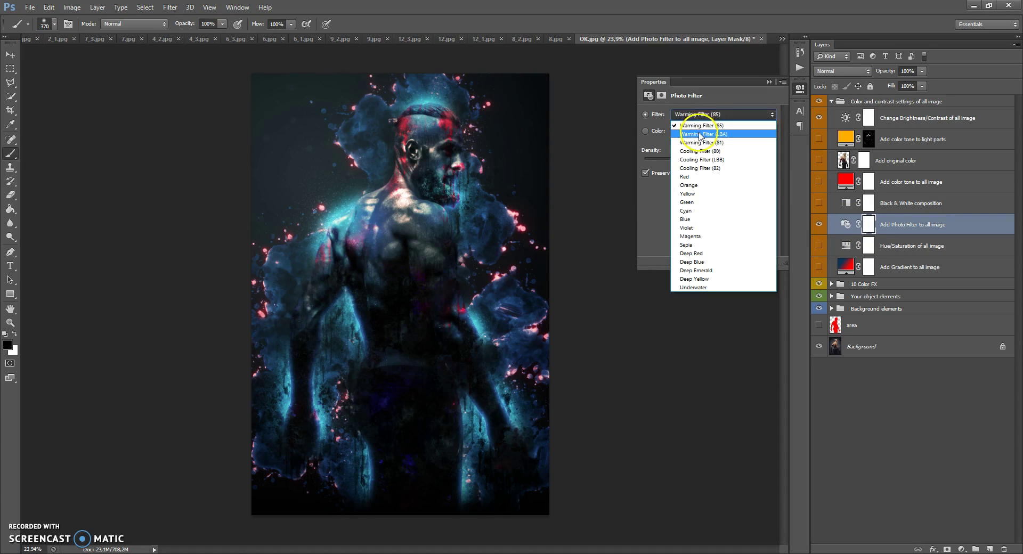
pyautogui.click(700, 115)
pyautogui.click(700, 152)
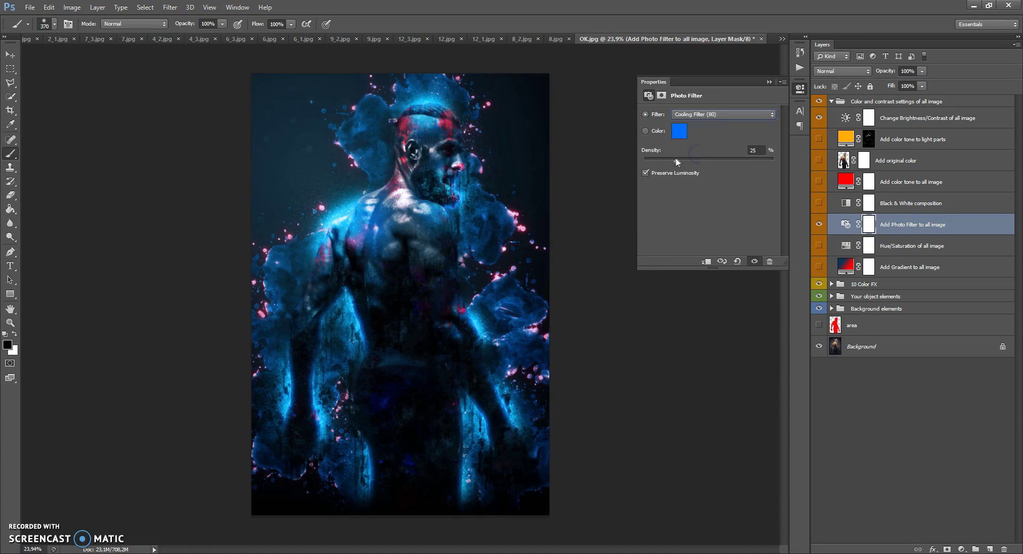
# Set the photo filter to Deep Red with 52% density, check its effect, and hide the layer
pyautogui.moveTo(675, 159)
pyautogui.mouseDown()
pyautogui.moveTo(742, 159)
pyautogui.moveTo(680, 159)
pyautogui.mouseUp()
pyautogui.click(707, 115)
pyautogui.click(703, 121)
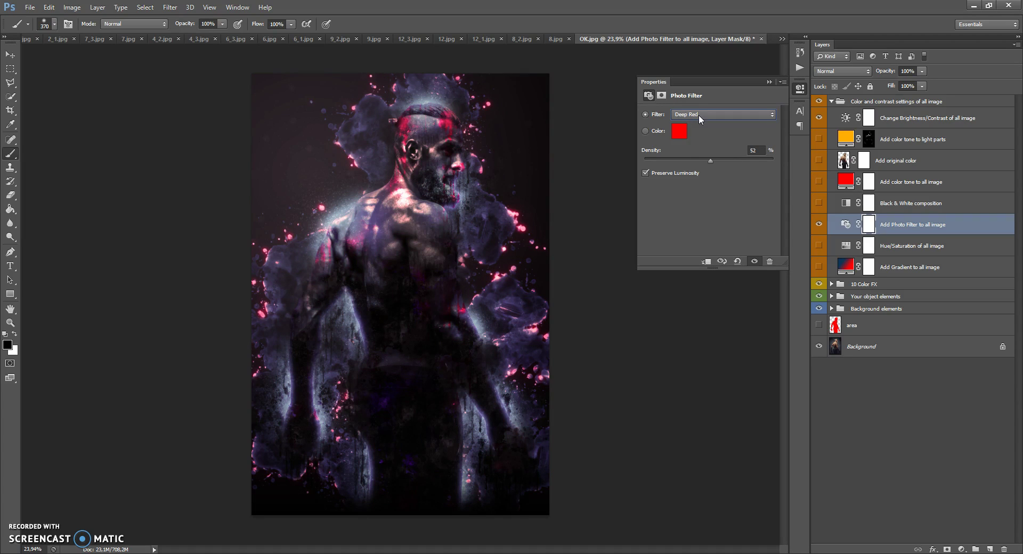
pyautogui.click(769, 82)
pyautogui.click(819, 224)
pyautogui.click(819, 224)
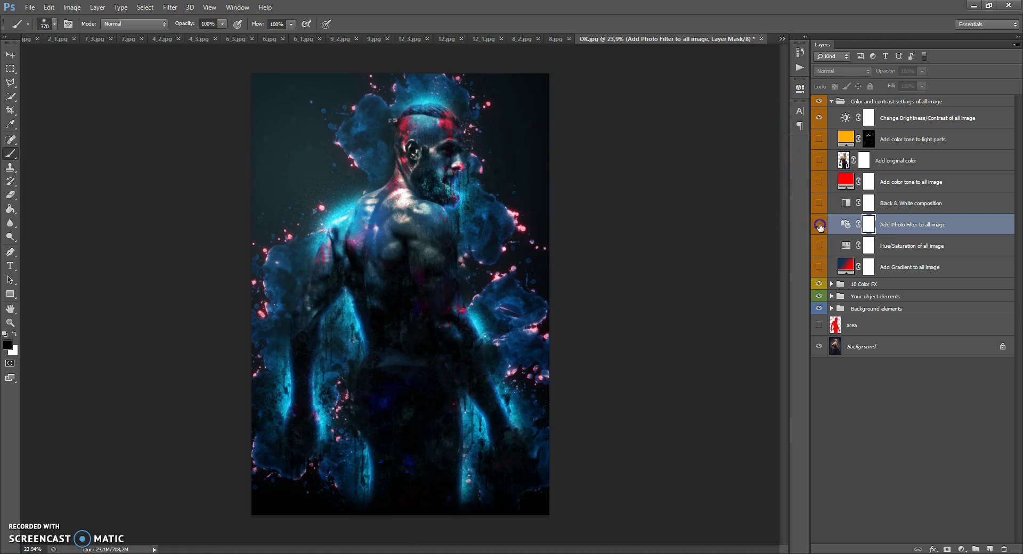
# Compare the image with the "Black & White composition" layer shown and hidden, leaving it hidden
pyautogui.click(838, 204)
pyautogui.click(818, 202)
pyautogui.click(819, 203)
pyautogui.click(818, 203)
pyautogui.click(819, 203)
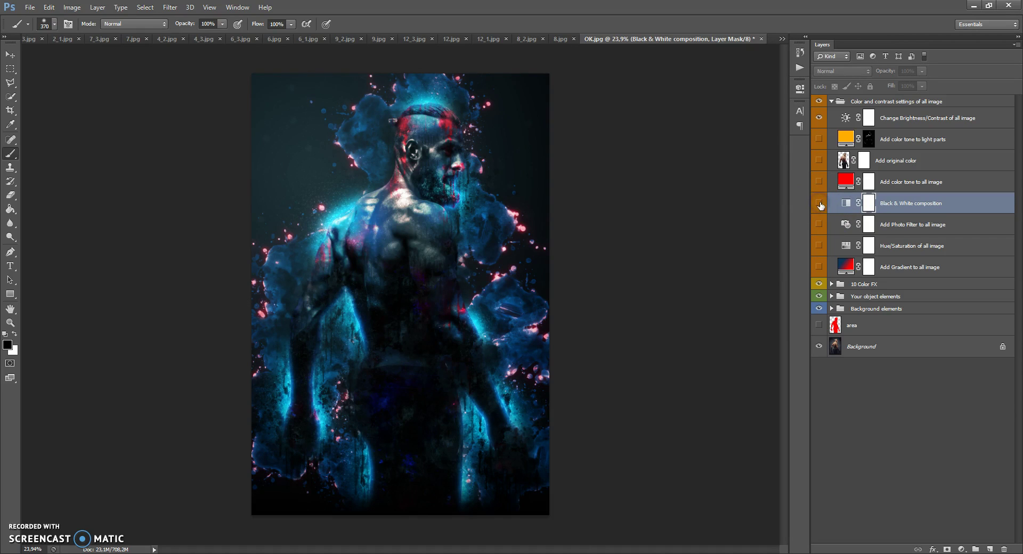
# Show the "Add color tone to all image" layer and change its fill color to purple 9000ff
pyautogui.click(843, 180)
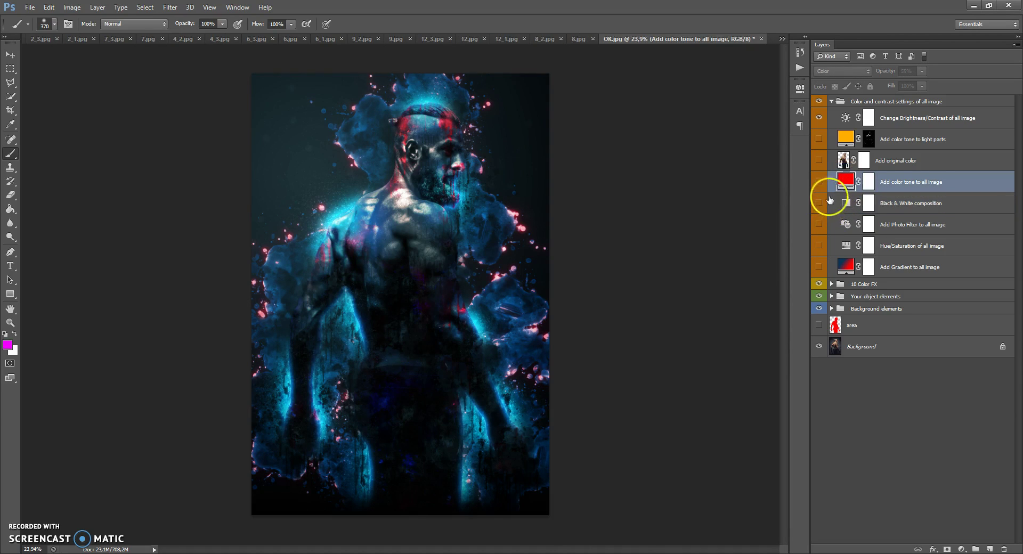
pyautogui.click(819, 181)
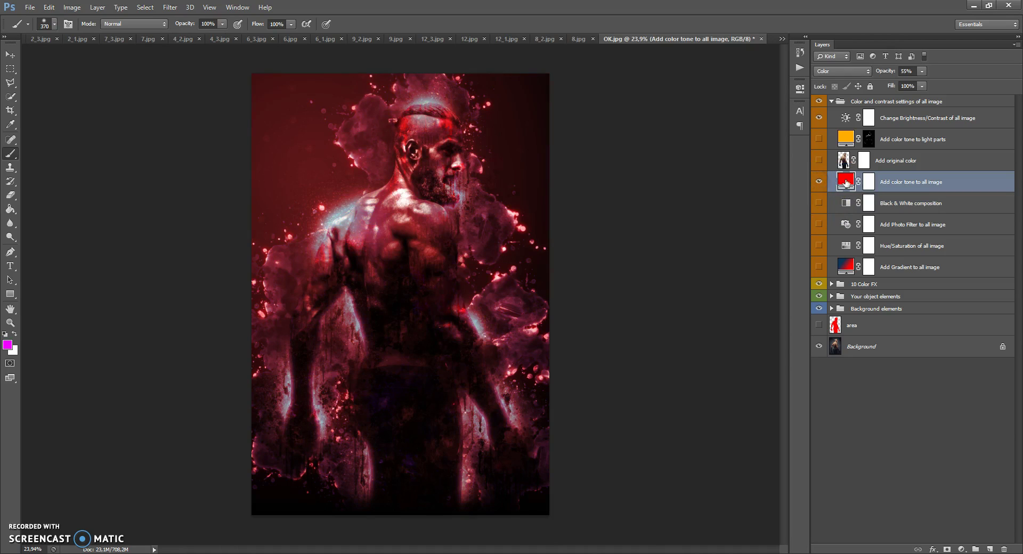
pyautogui.doubleClick(846, 182)
pyautogui.moveTo(773, 315); pyautogui.dragTo(772, 344)
pyautogui.click(851, 306)
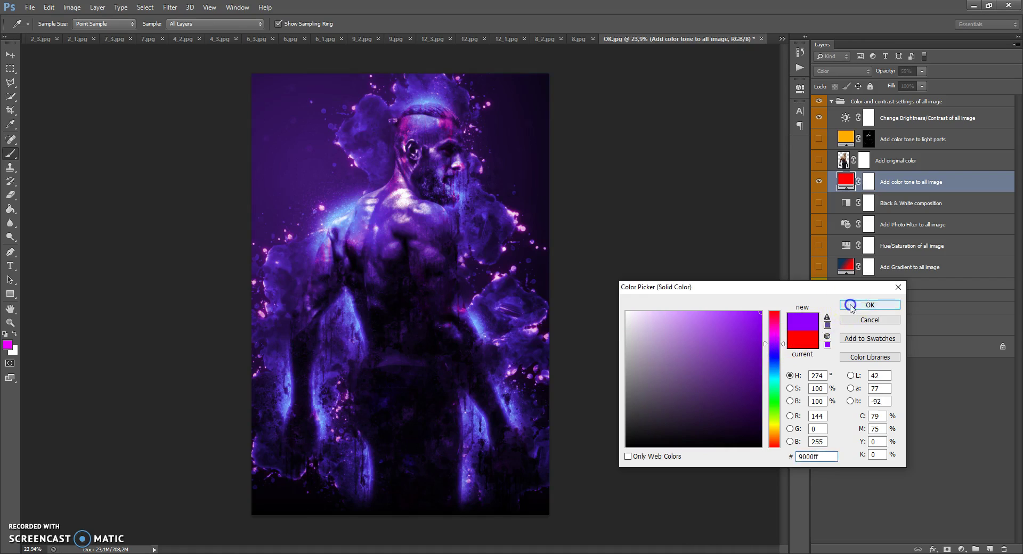
# Lower the opacity of the "Add color tone to all image" layer and select the "Add original color" layer
pyautogui.click(921, 71)
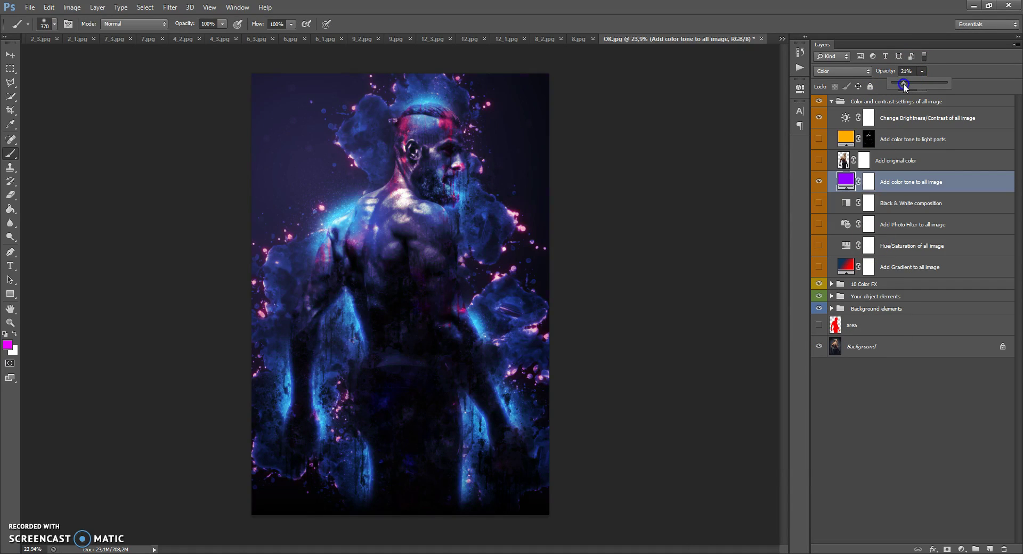
pyautogui.moveTo(903, 84); pyautogui.dragTo(909, 86)
pyautogui.click(841, 161)
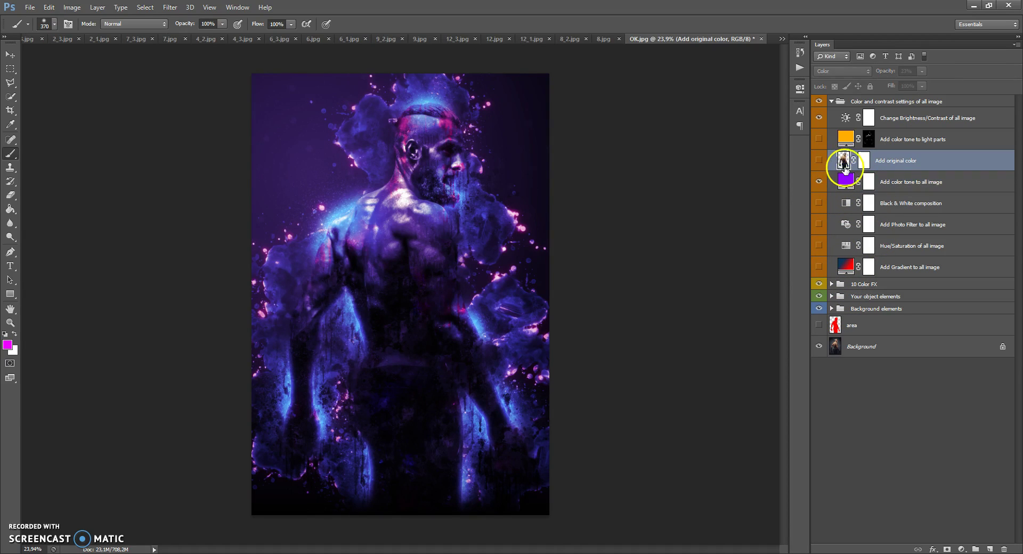
# Show the "Add original color" layer and set its opacity to 16%, checking its effect on the image
pyautogui.click(818, 160)
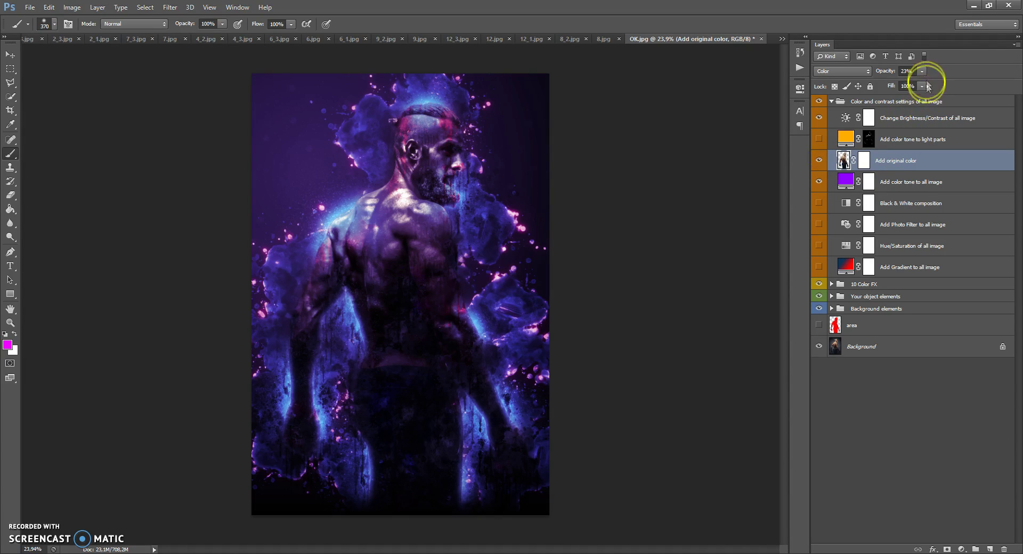
pyautogui.moveTo(928, 82)
pyautogui.mouseDown()
pyautogui.moveTo(975, 82)
pyautogui.moveTo(891, 87)
pyautogui.moveTo(918, 84)
pyautogui.mouseUp()
pyautogui.click(820, 159)
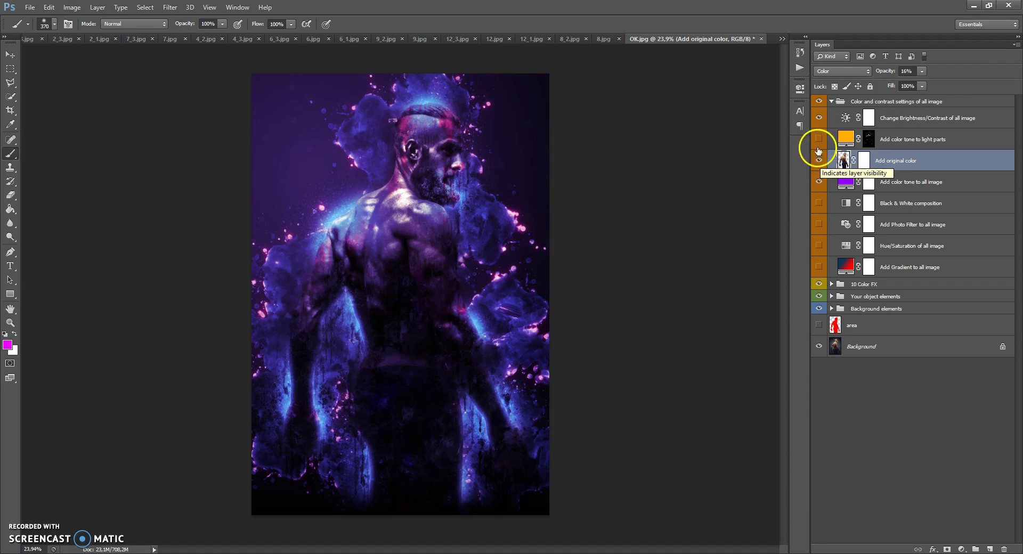
# Show the "Add color tone to light parts" layer and change its fill color to cyan 00deff
pyautogui.click(851, 133)
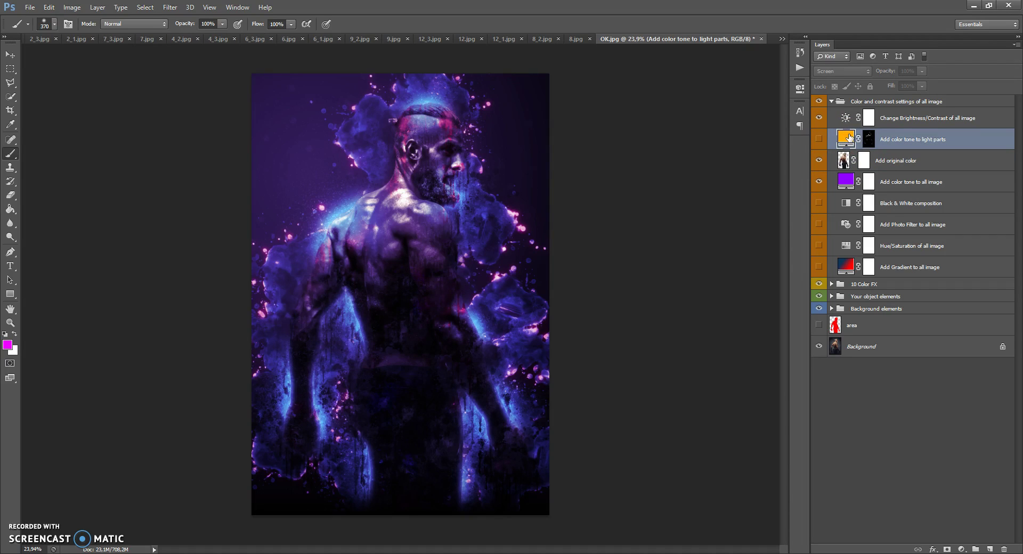
pyautogui.click(820, 139)
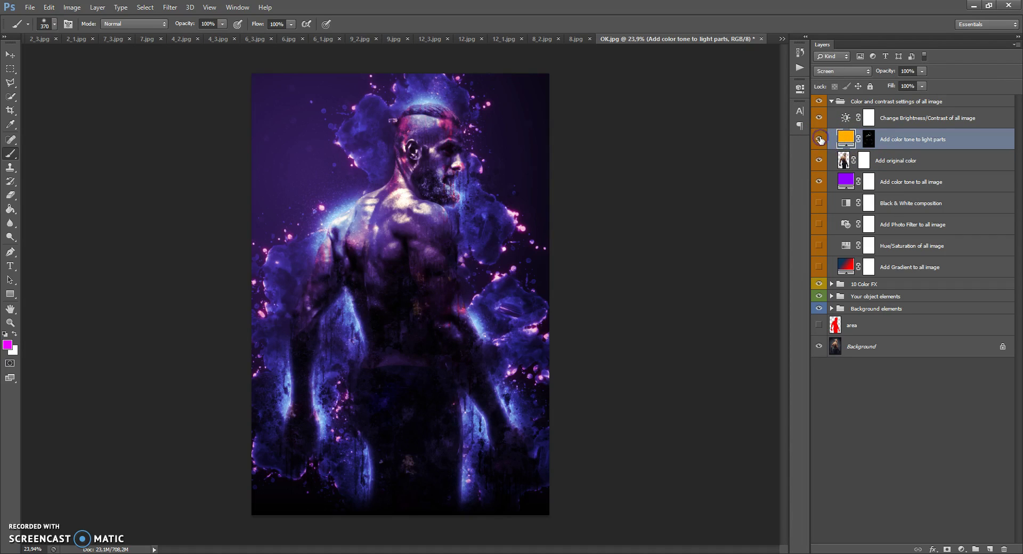
pyautogui.doubleClick(846, 139)
pyautogui.click(776, 323)
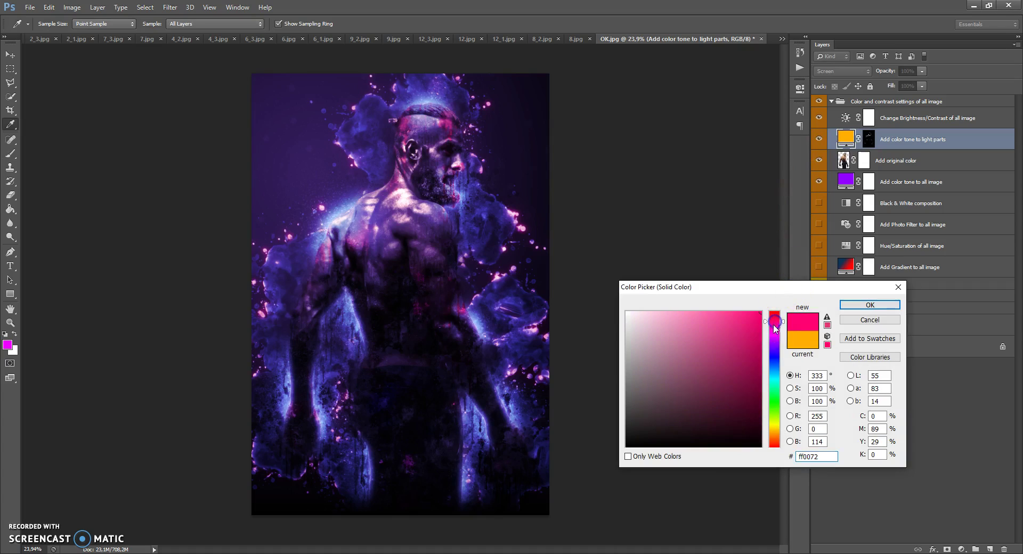
pyautogui.click(772, 381)
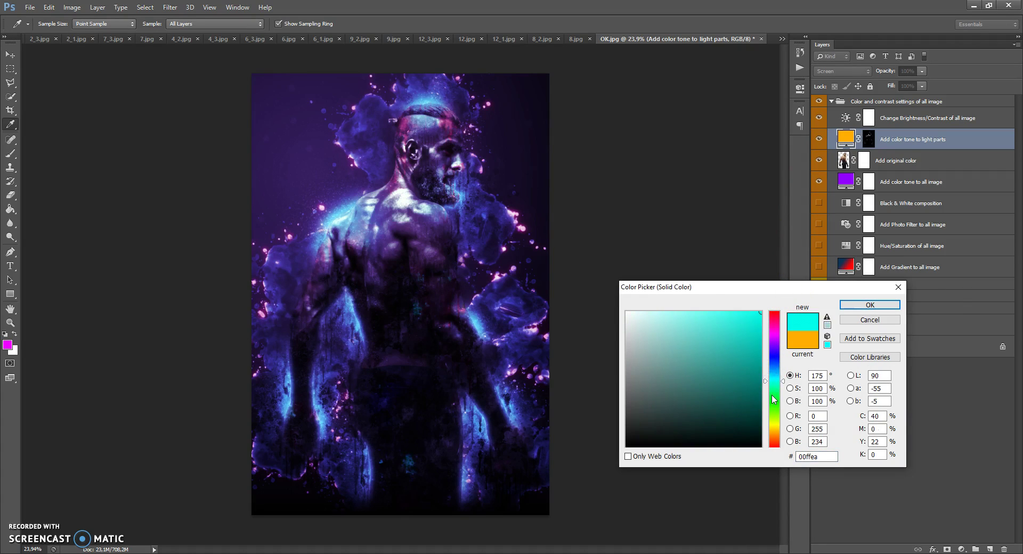
pyautogui.click(773, 403)
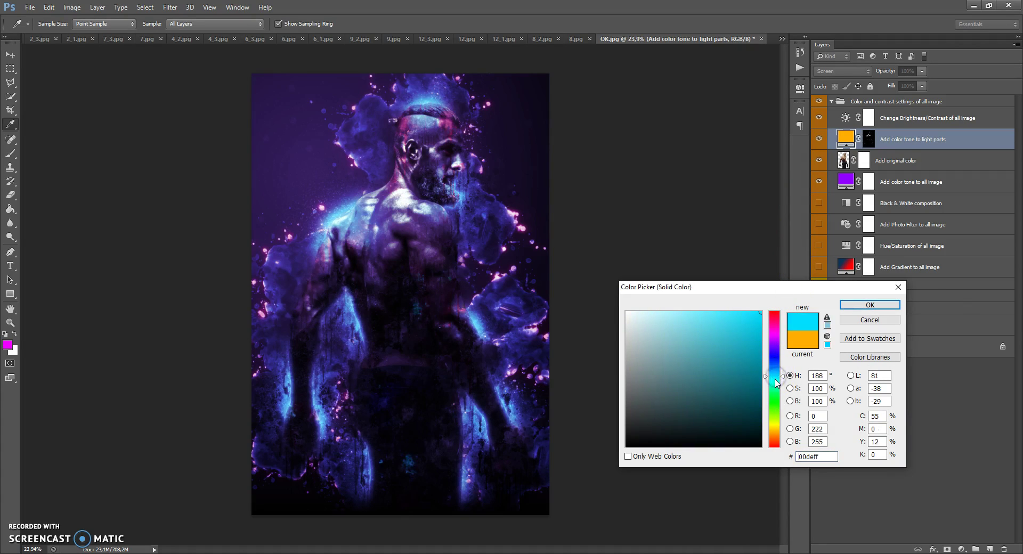
pyautogui.click(859, 305)
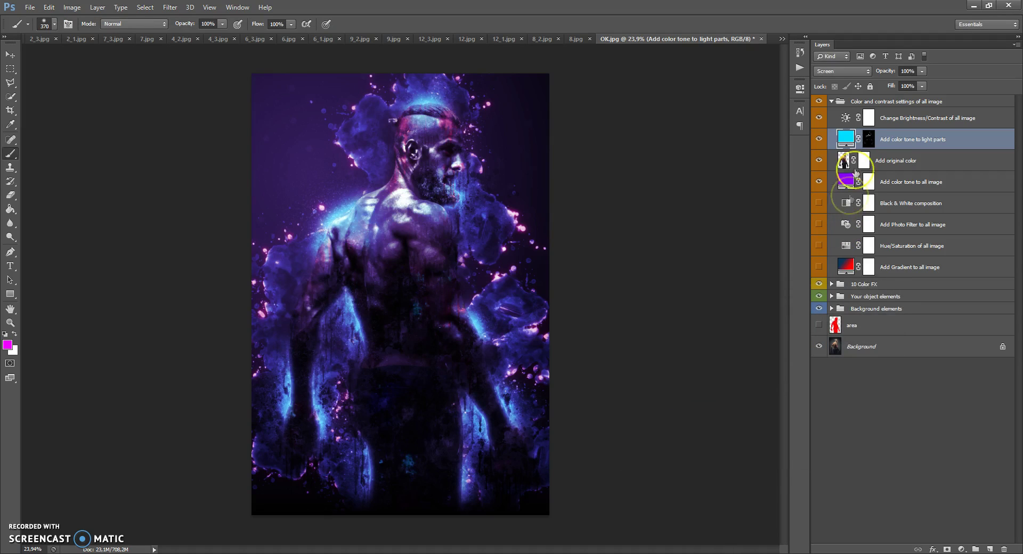
# Adjust the contrast and brightness in the "Change Brightness/Contrast of all image" layer and collapse its group
pyautogui.doubleClick(846, 118)
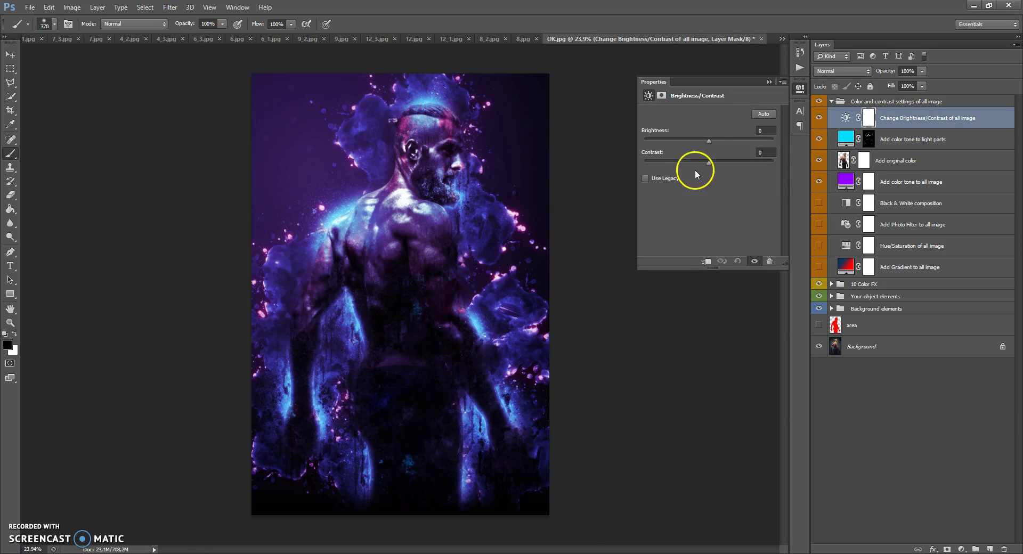
pyautogui.moveTo(627, 163)
pyautogui.mouseDown()
pyautogui.moveTo(757, 164)
pyautogui.moveTo(626, 164)
pyautogui.mouseUp()
pyautogui.moveTo(707, 143)
pyautogui.mouseDown()
pyautogui.moveTo(696, 141)
pyautogui.moveTo(744, 141)
pyautogui.moveTo(709, 145)
pyautogui.mouseUp()
pyautogui.click(769, 82)
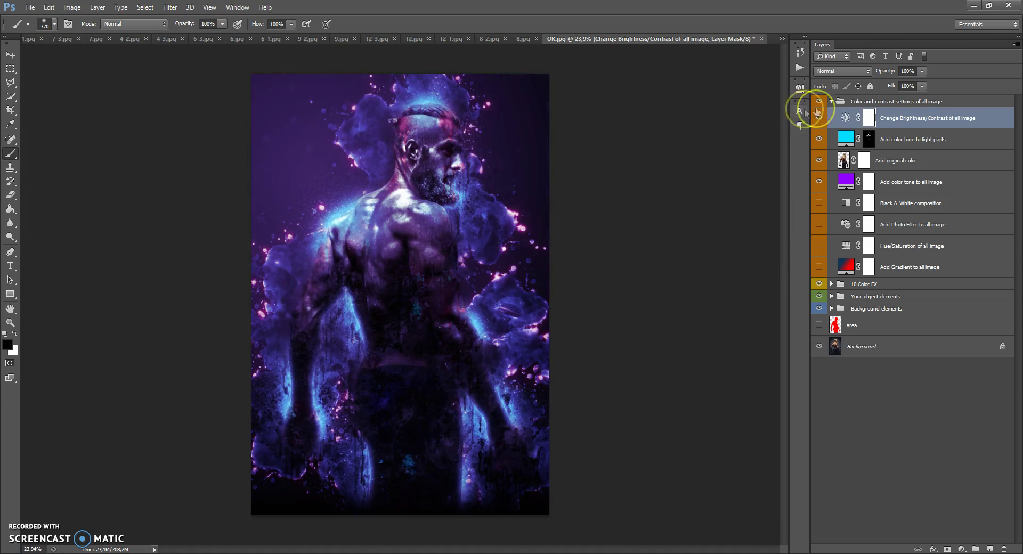
pyautogui.click(832, 101)
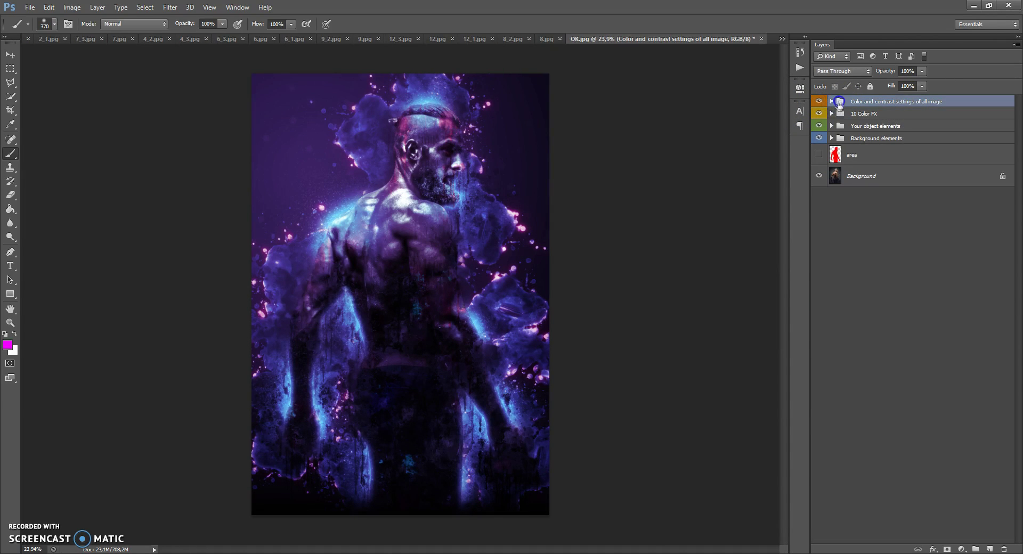
# Inspect the artwork up close, then combine the four effect groups, from "Color and contrast settings of all image" to "Background elements", into one group
pyautogui.scroll(5, 475, 187)
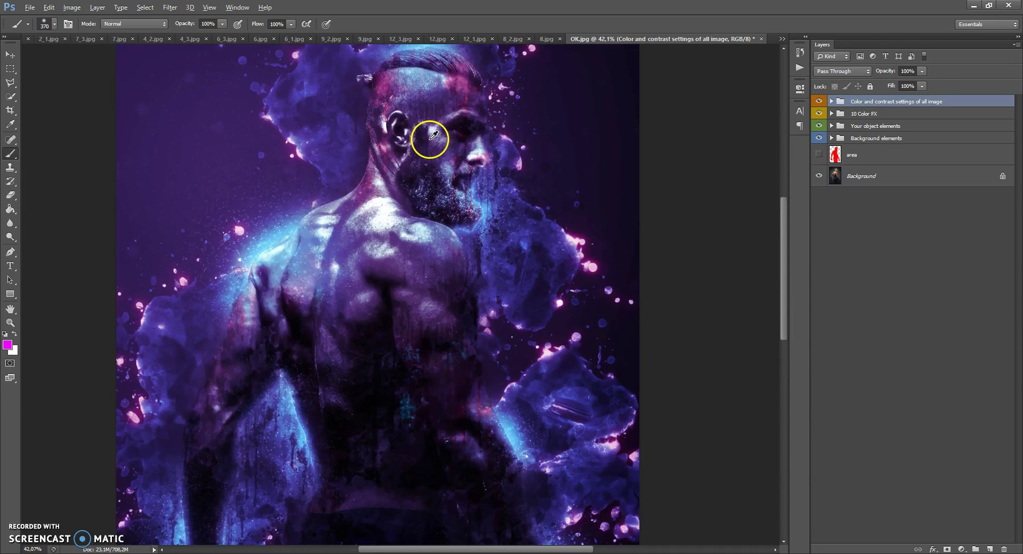
pyautogui.scroll(1, 430, 140)
pyautogui.moveTo(783, 244)
pyautogui.mouseDown()
pyautogui.moveTo(790, 201)
pyautogui.moveTo(801, 367)
pyautogui.moveTo(793, 234)
pyautogui.mouseUp()
pyautogui.scroll(-7, 545, 273)
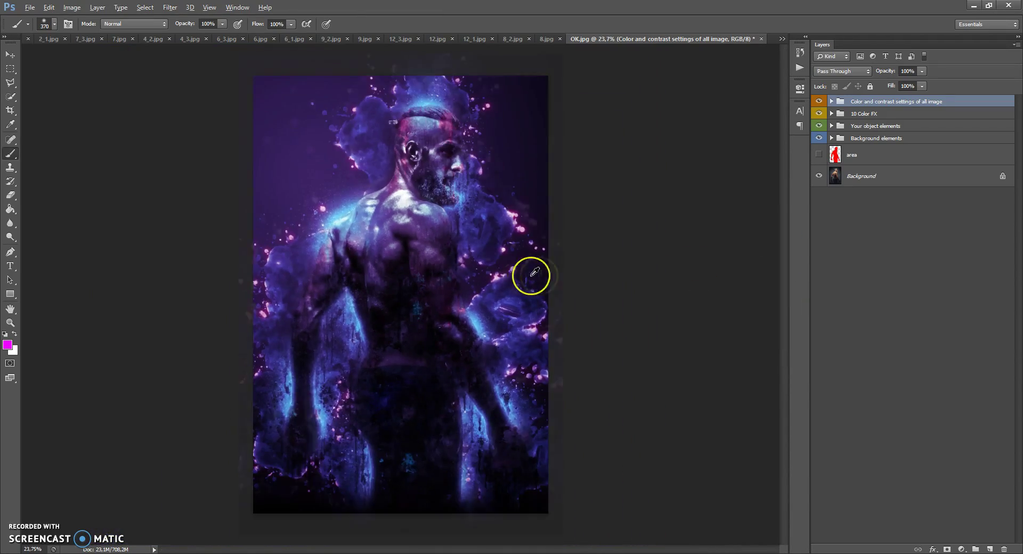
pyautogui.keyDown('shift'); pyautogui.click(842, 133); pyautogui.keyUp('shift')
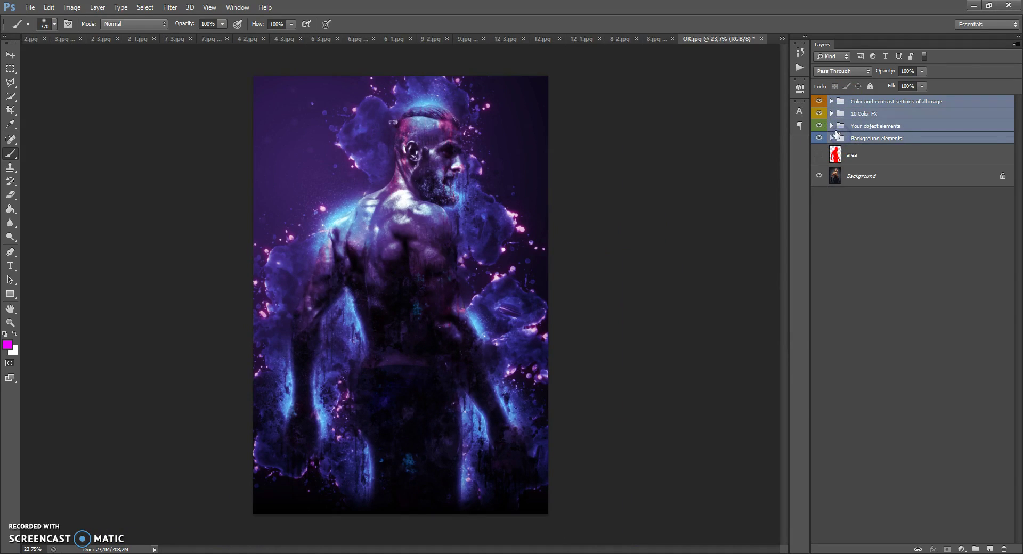
pyautogui.hotkey('ctrl', 'g')
# Compare the original photo with the finished effect by hiding and showing Group 1, leaving it visible
pyautogui.click(819, 101)
pyautogui.click(819, 101)
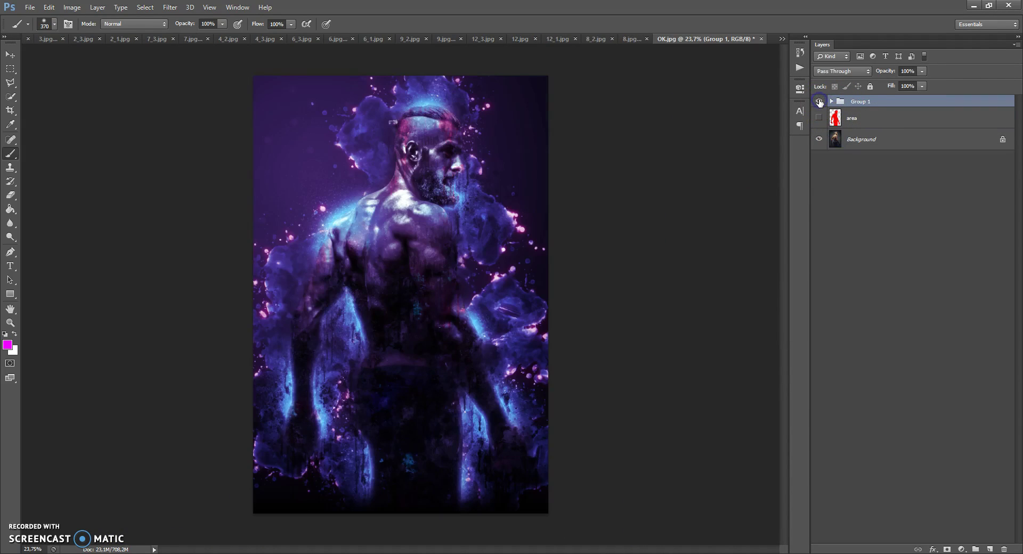
pyautogui.click(819, 101)
pyautogui.click(820, 101)
# Set the "Background color" fill layer inside "Background elements" to black 000000, and collapse the groups
pyautogui.click(832, 101)
pyautogui.click(840, 150)
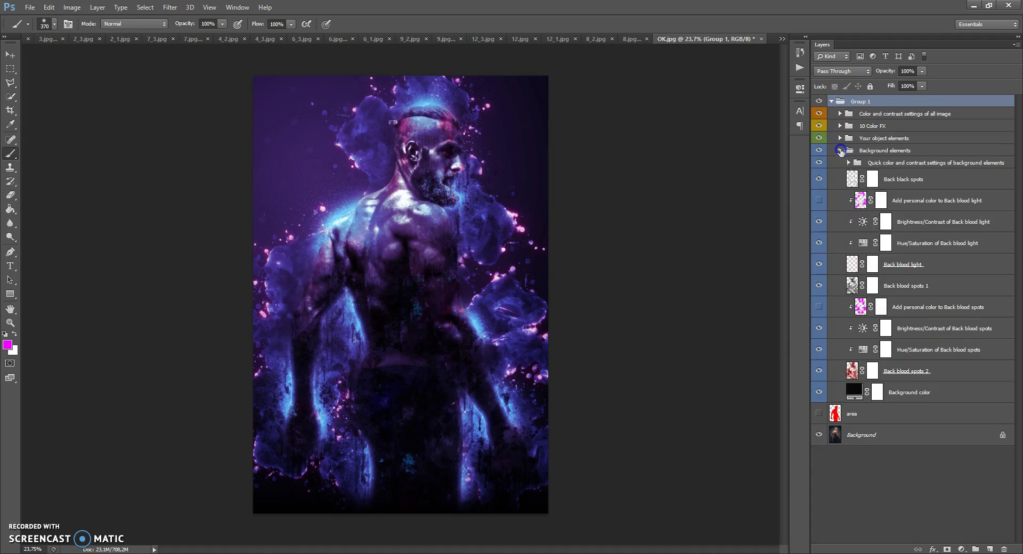
pyautogui.doubleClick(853, 393)
pyautogui.moveTo(680, 347); pyautogui.dragTo(570, 250)
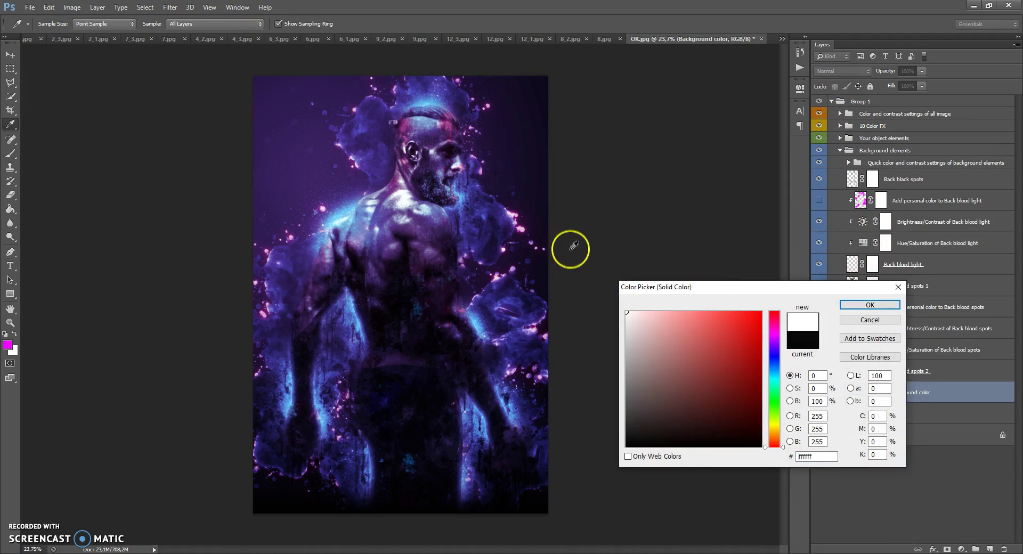
pyautogui.moveTo(688, 364); pyautogui.dragTo(575, 468)
pyautogui.click(857, 305)
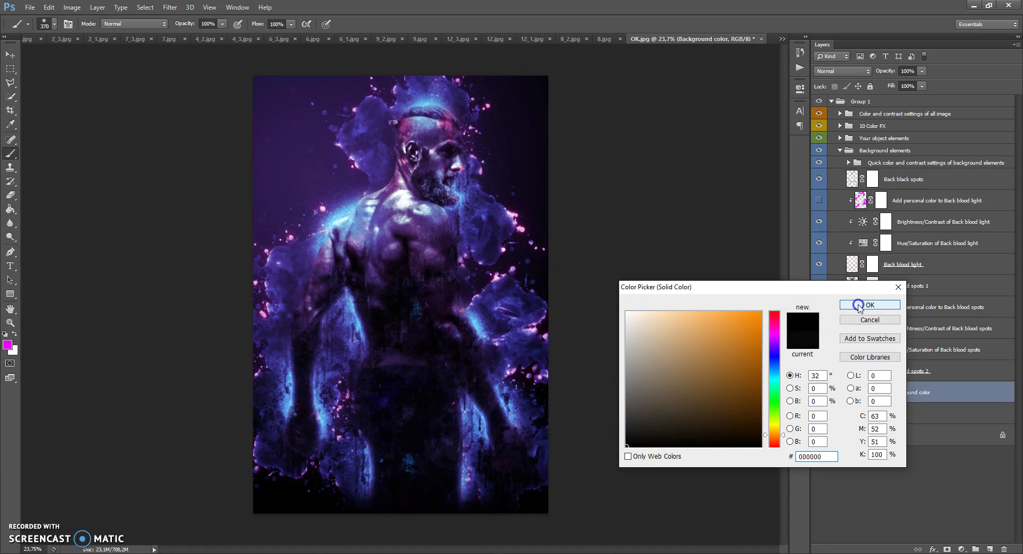
pyautogui.click(839, 150)
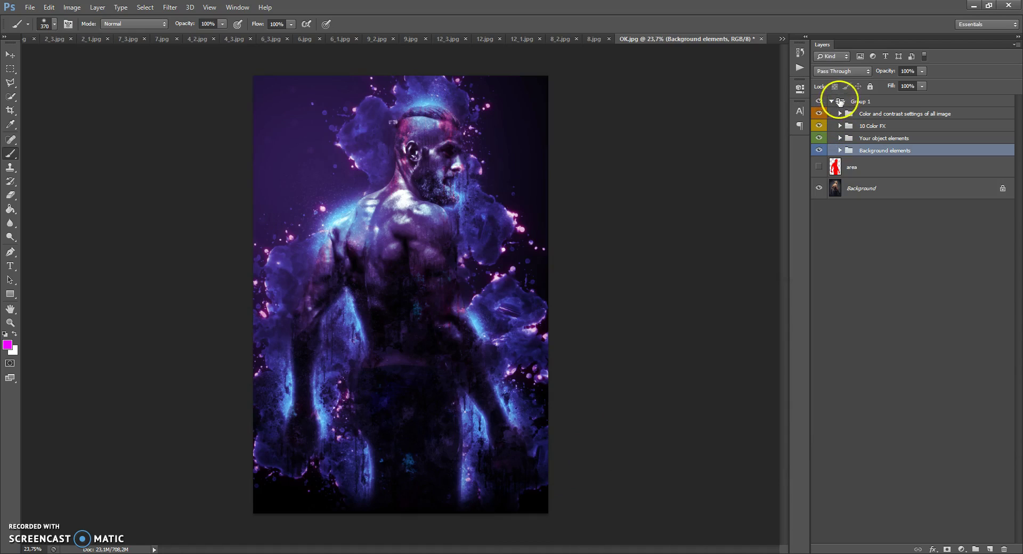
pyautogui.click(839, 101)
pyautogui.click(832, 101)
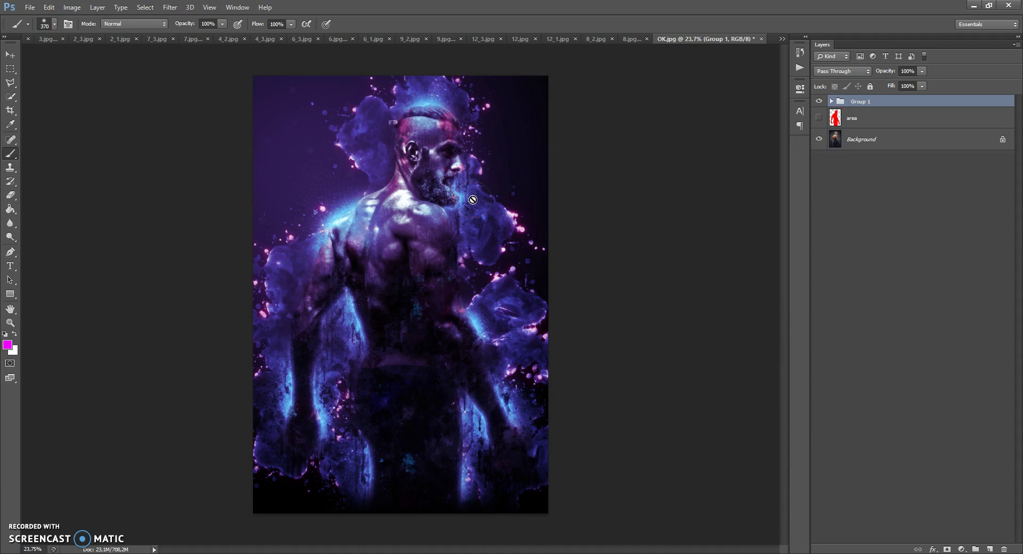